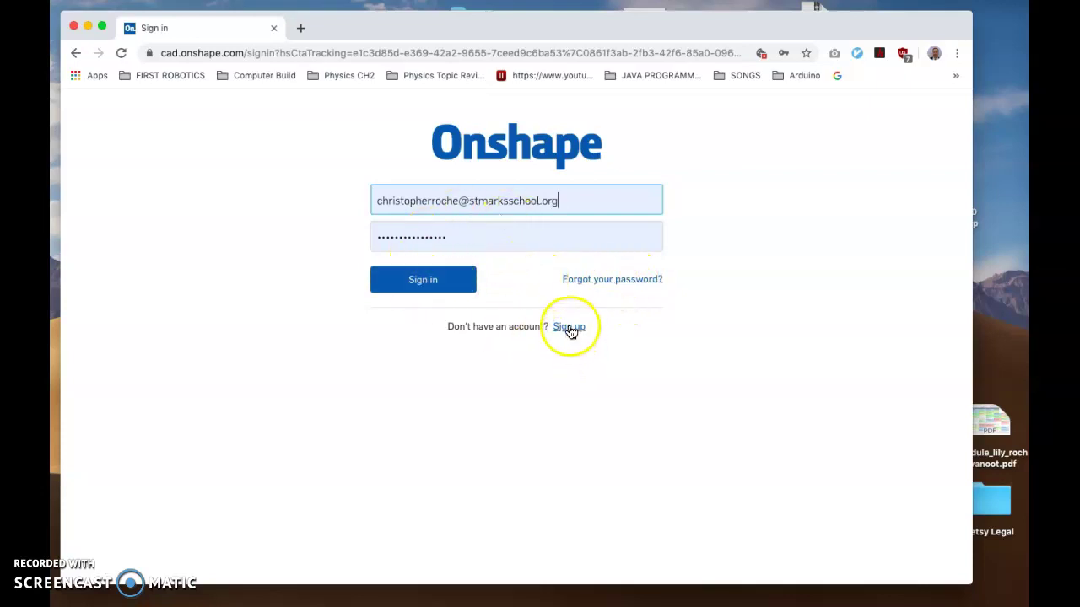
# - Sign in with the already filled-in account credentials and dismiss the What's new notice
pyautogui.click(416, 284)
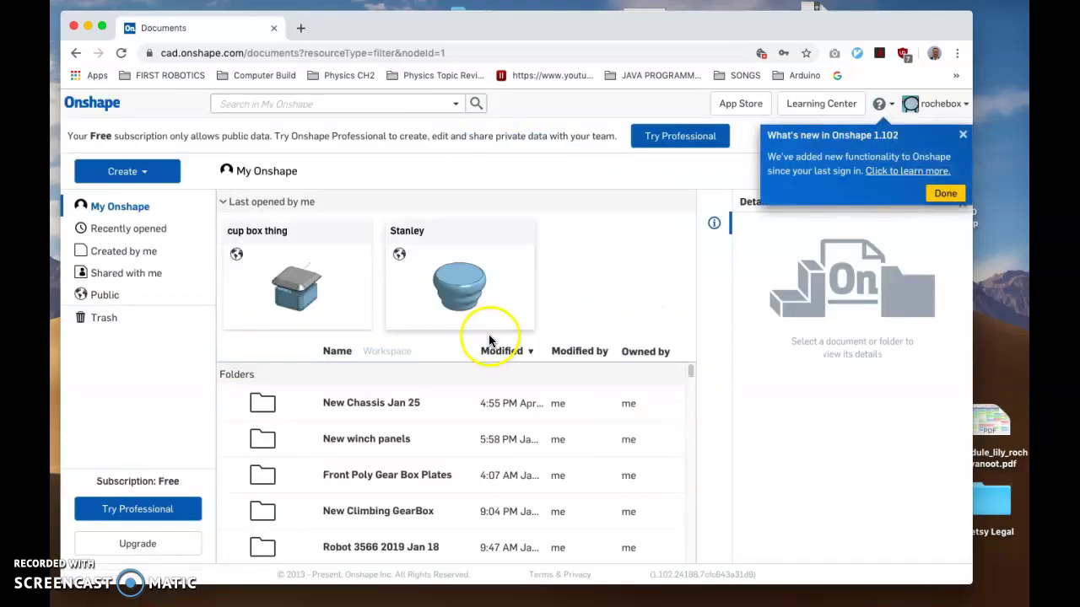
pyautogui.click(963, 137)
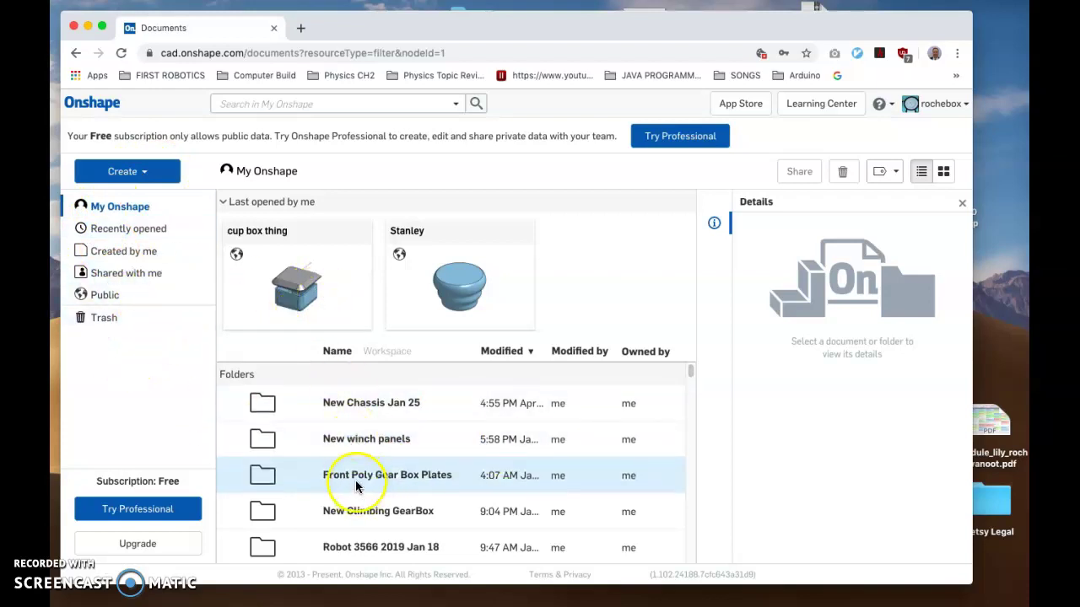
# - Create a new public document named "Box for Robotics"
pyautogui.scroll(-15, 512, 449)
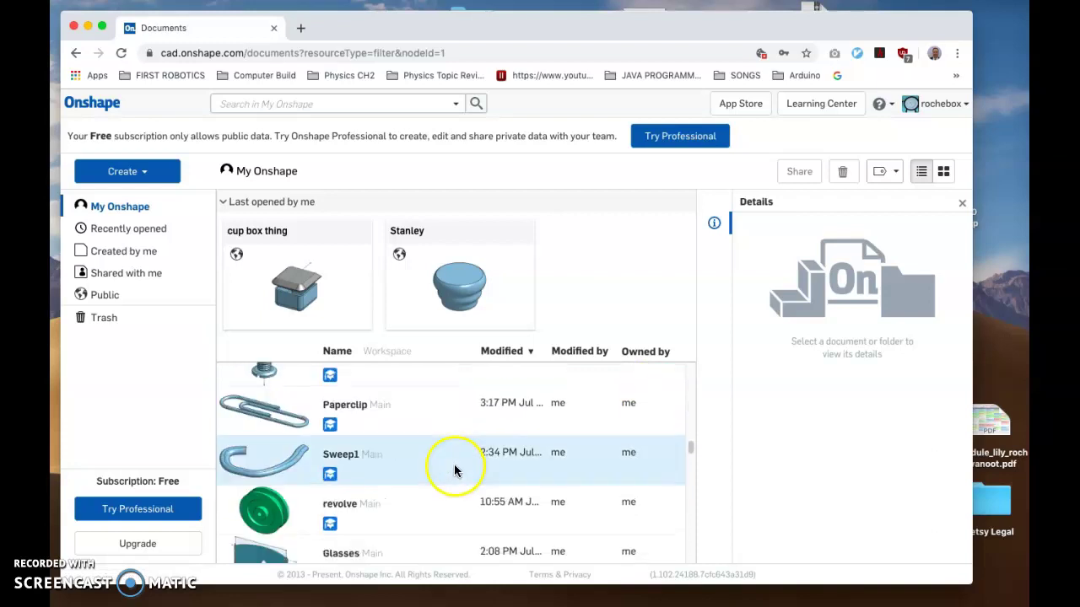
pyautogui.scroll(-20, 453, 470)
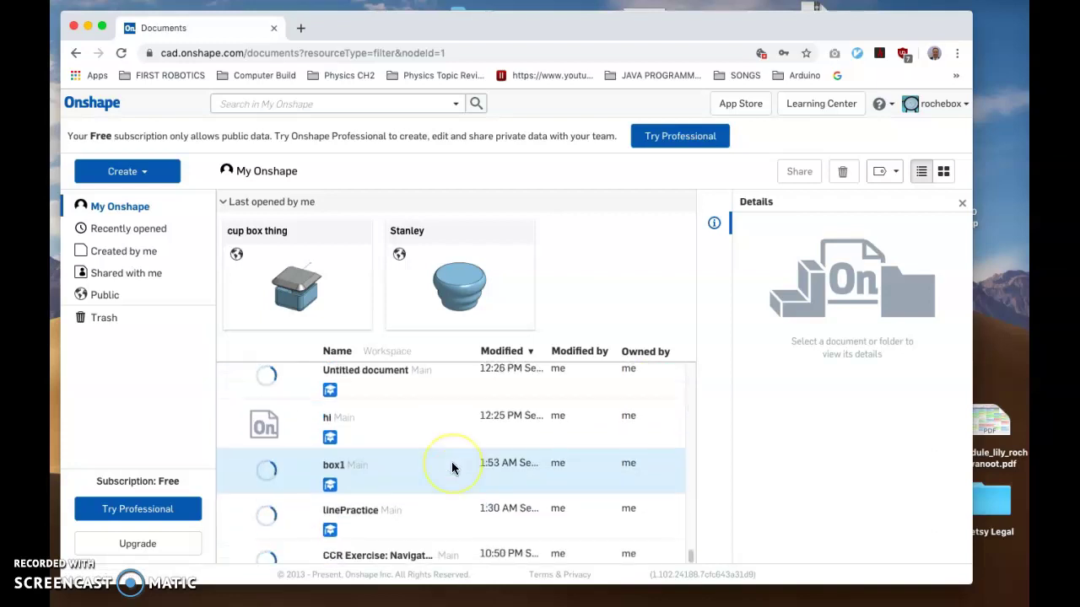
pyautogui.scroll(20, 452, 468)
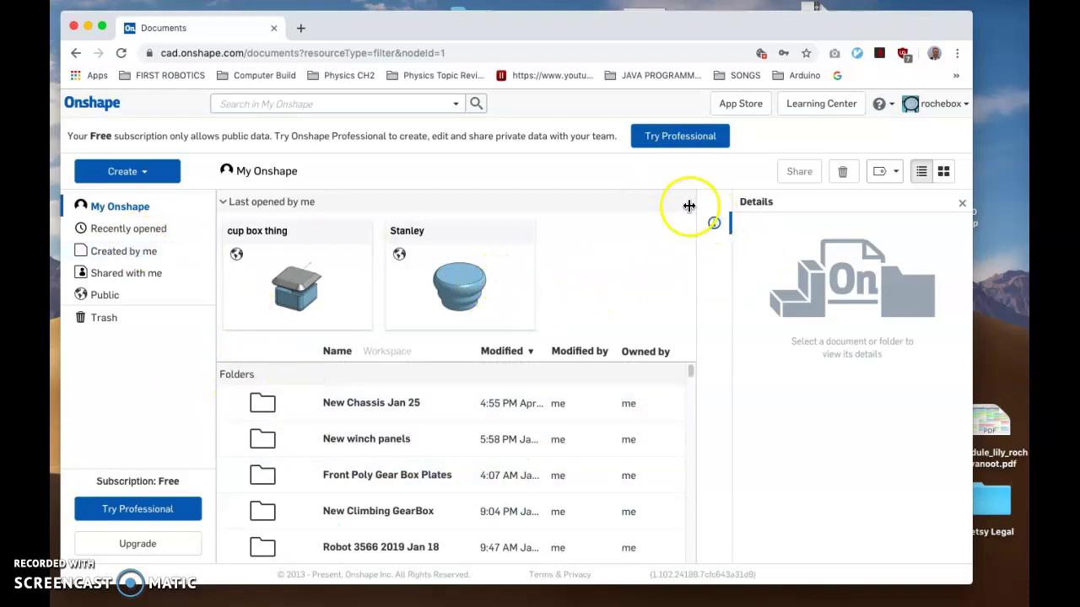
pyautogui.click(145, 173)
pyautogui.click(133, 202)
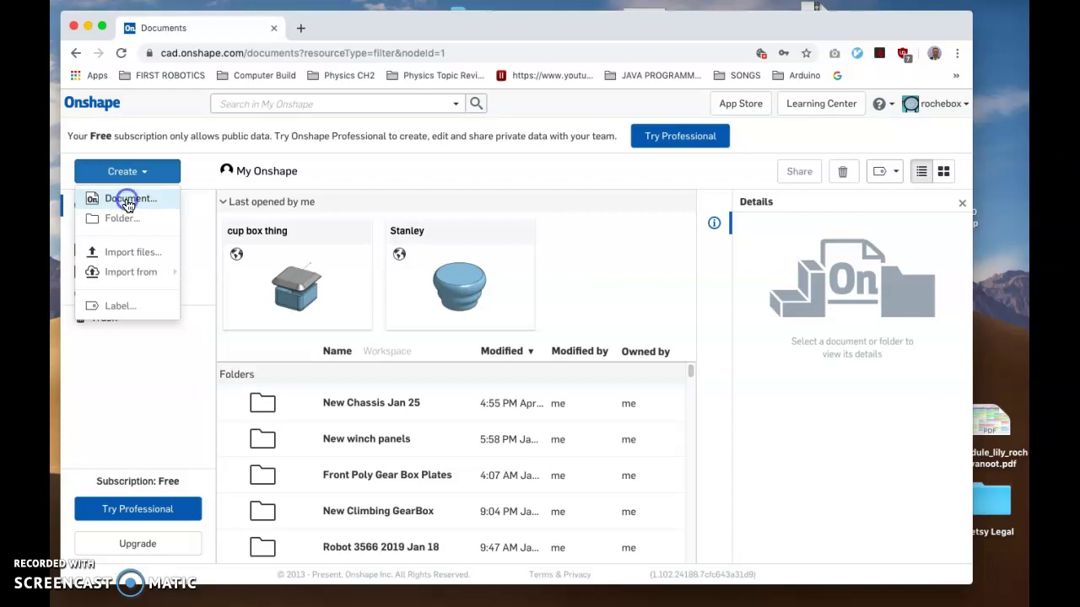
pyautogui.click(128, 201)
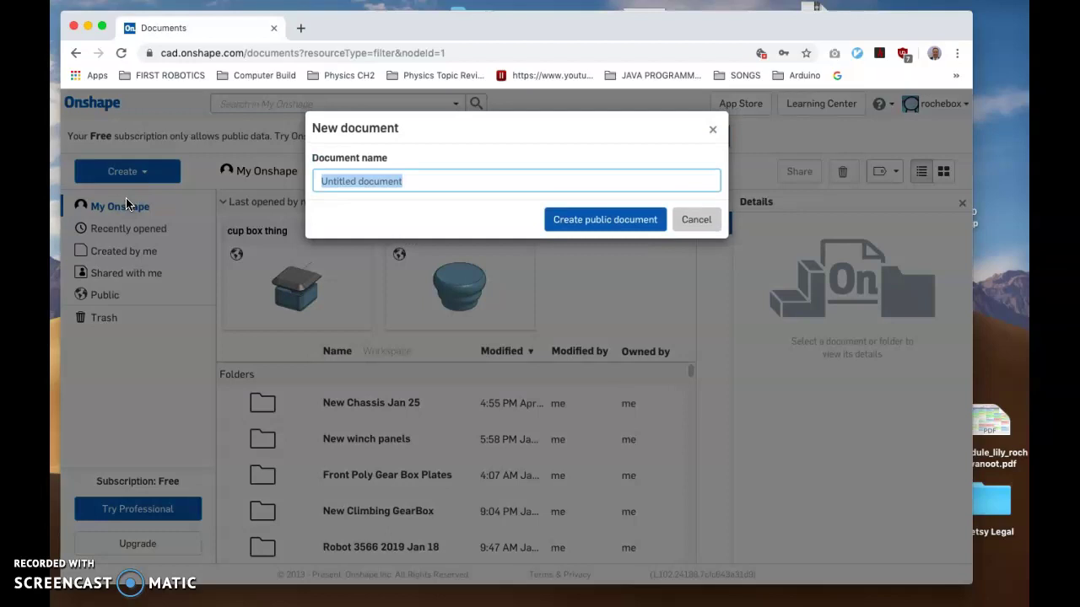
pyautogui.write('Box for Robotics')
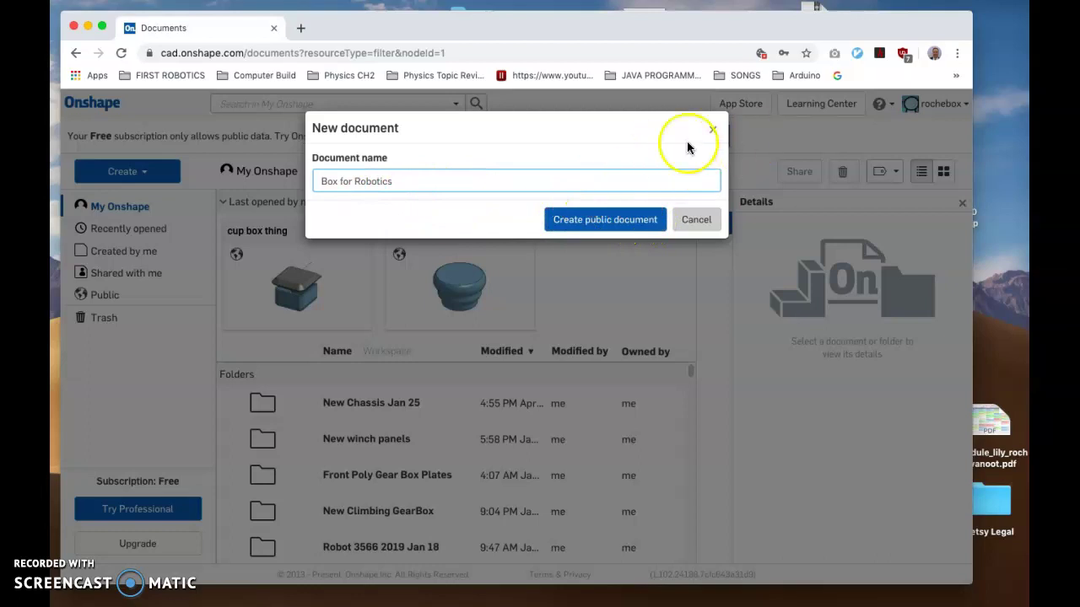
pyautogui.click(590, 221)
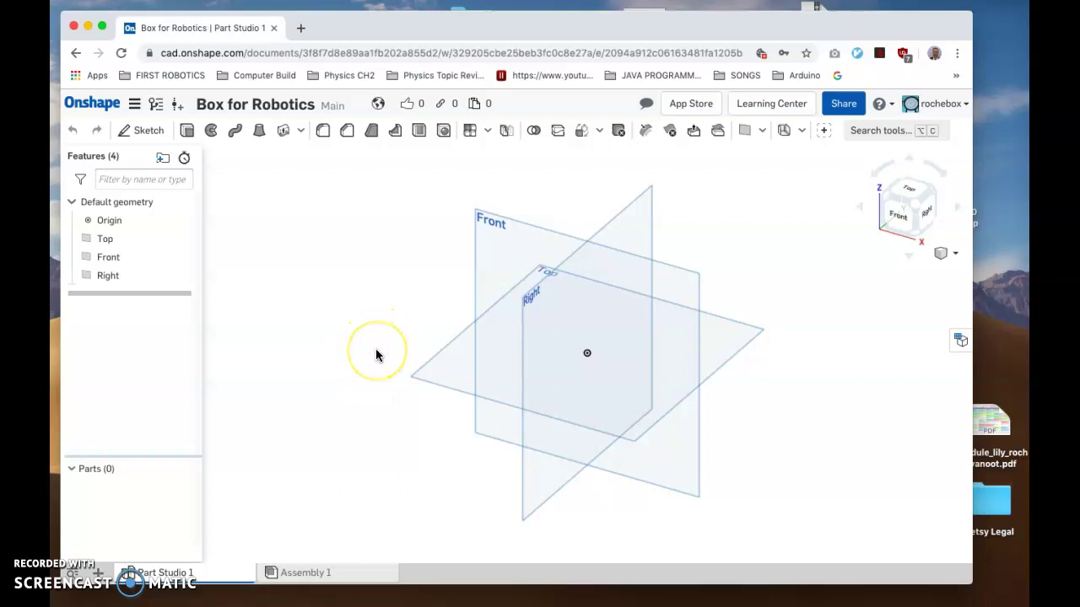
# - Examine the default Front, Top and Right planes at various zoom levels, both close up and from farther away
pyautogui.scroll(-5, 376, 355)
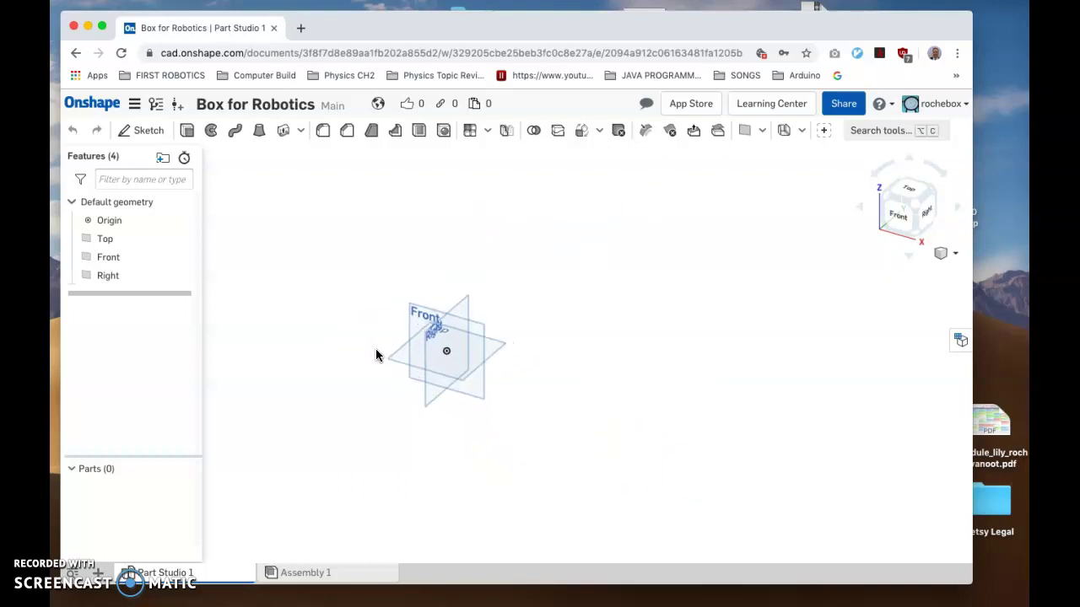
pyautogui.scroll(6, 376, 355)
pyautogui.scroll(-6, 376, 355)
pyautogui.scroll(-2, 376, 353)
pyautogui.scroll(5, 376, 352)
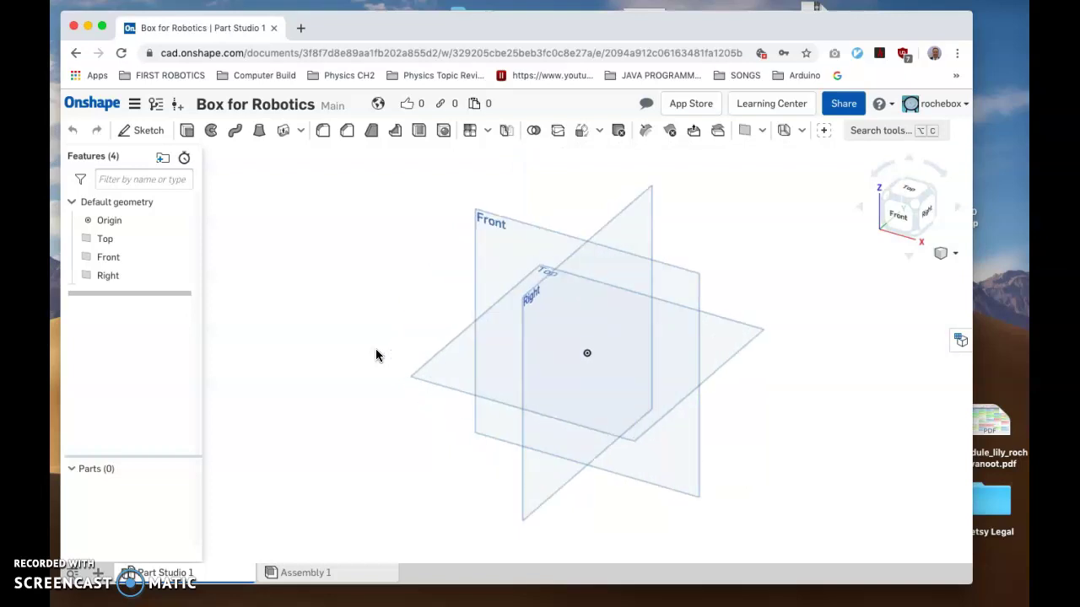
pyautogui.scroll(4, 376, 355)
pyautogui.scroll(-7, 376, 355)
pyautogui.scroll(-1, 375, 354)
pyautogui.scroll(4, 376, 354)
pyautogui.click(393, 352)
pyautogui.scroll(-3, 393, 352)
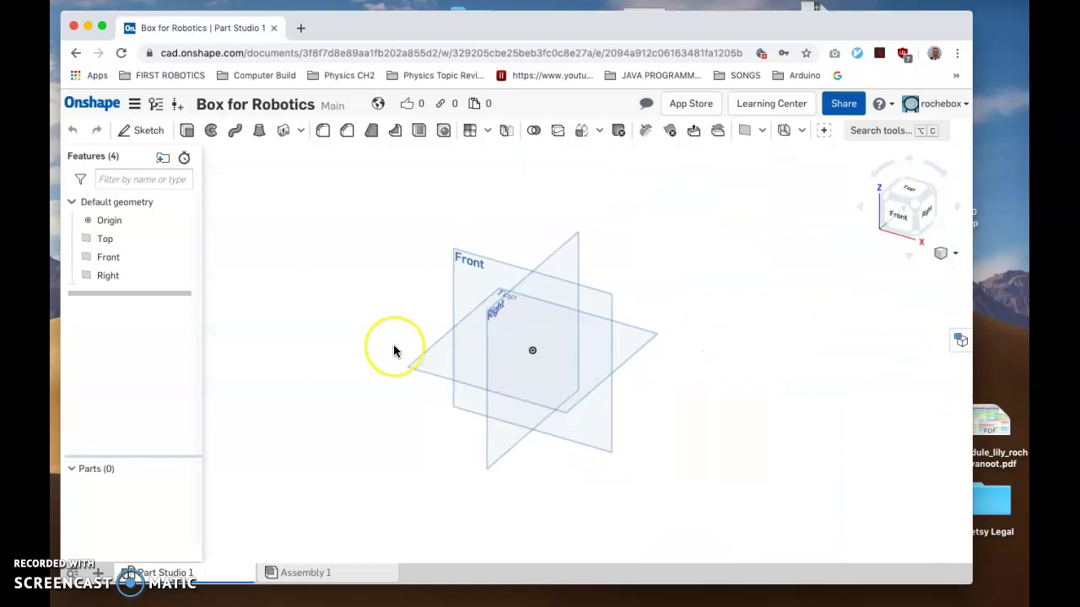
pyautogui.scroll(-4, 393, 352)
pyautogui.scroll(5, 392, 352)
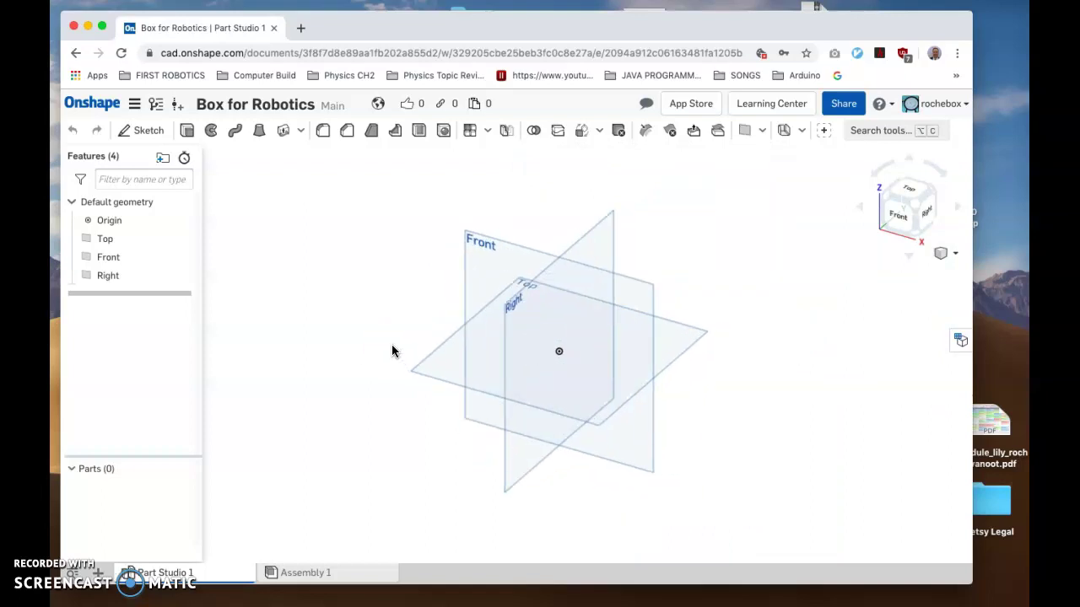
pyautogui.scroll(2, 392, 346)
pyautogui.scroll(-4, 392, 346)
pyautogui.scroll(4, 391, 351)
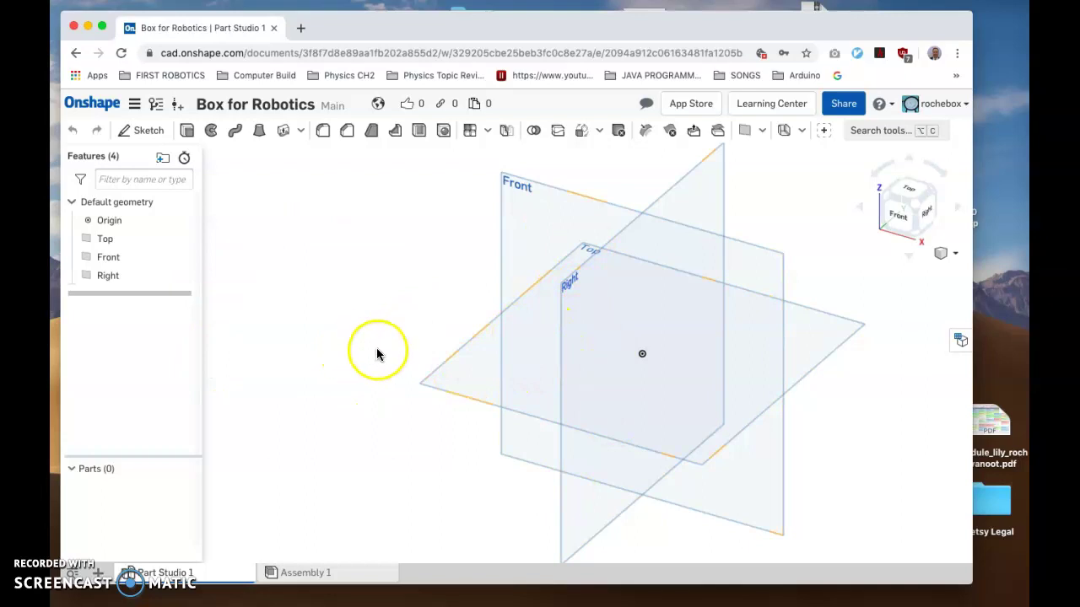
pyautogui.scroll(-5, 414, 345)
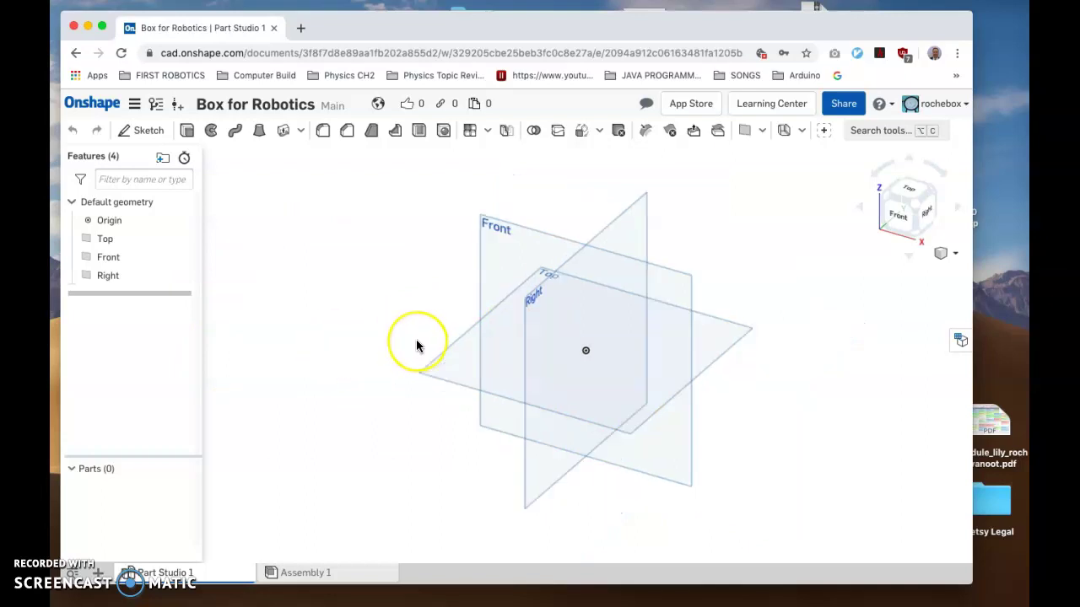
pyautogui.scroll(6, 416, 344)
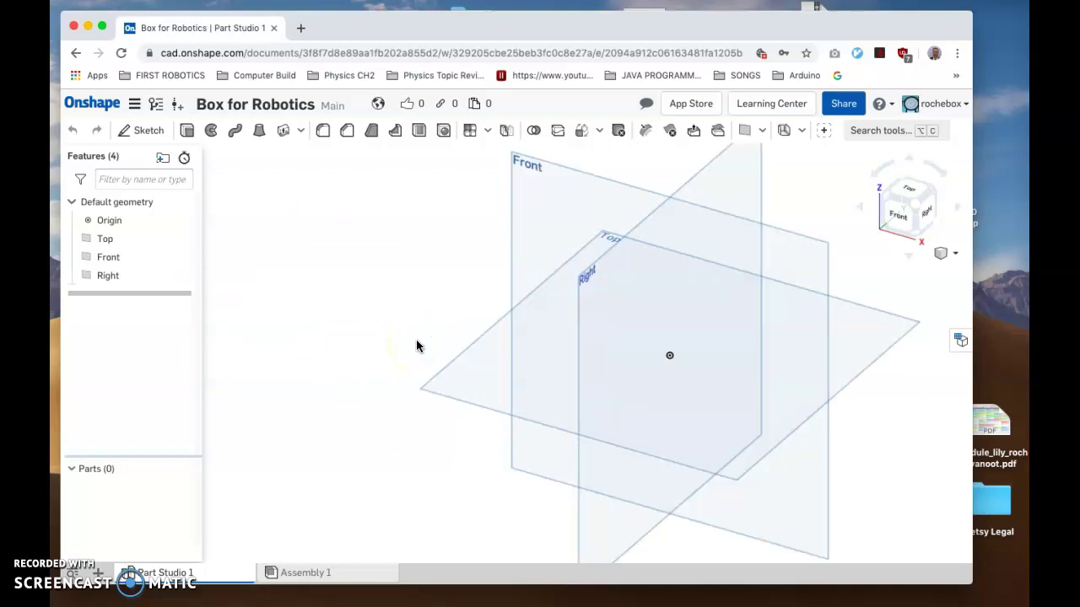
pyautogui.scroll(-1, 415, 345)
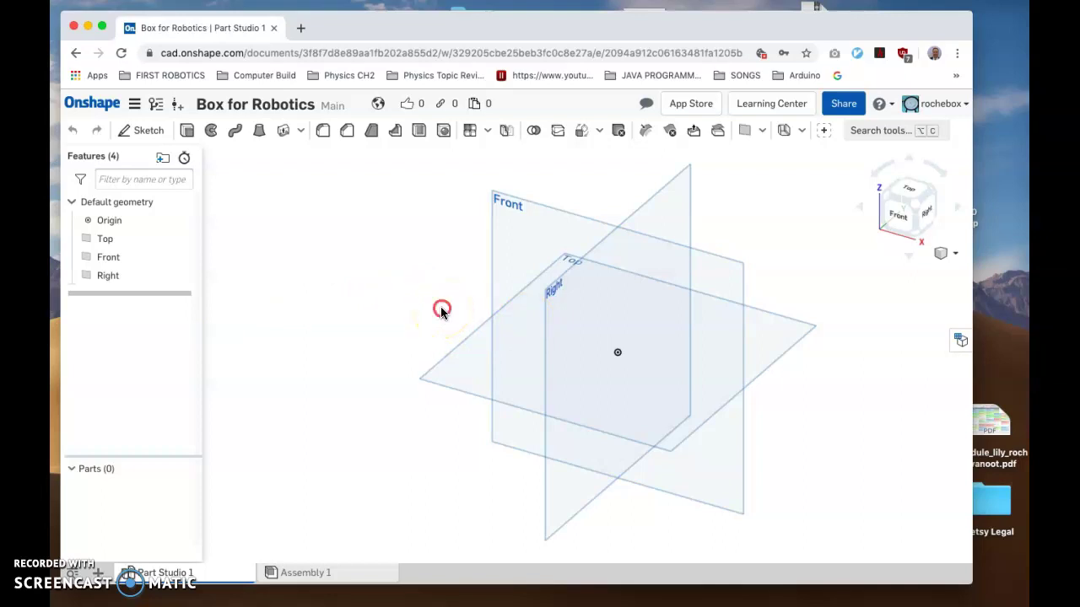
# - Examine the default planes from panned and rotated angles and from the standard Left and Top views
pyautogui.moveTo(441, 310); pyautogui.dragTo(415, 312, button='middle')
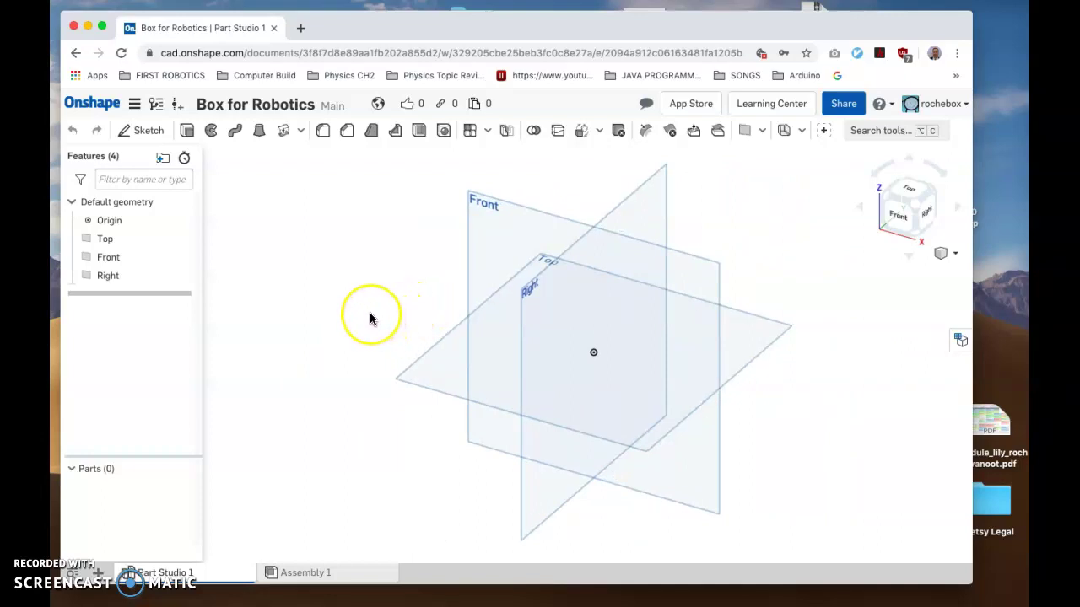
pyautogui.moveTo(371, 319); pyautogui.dragTo(243, 205, button='right')
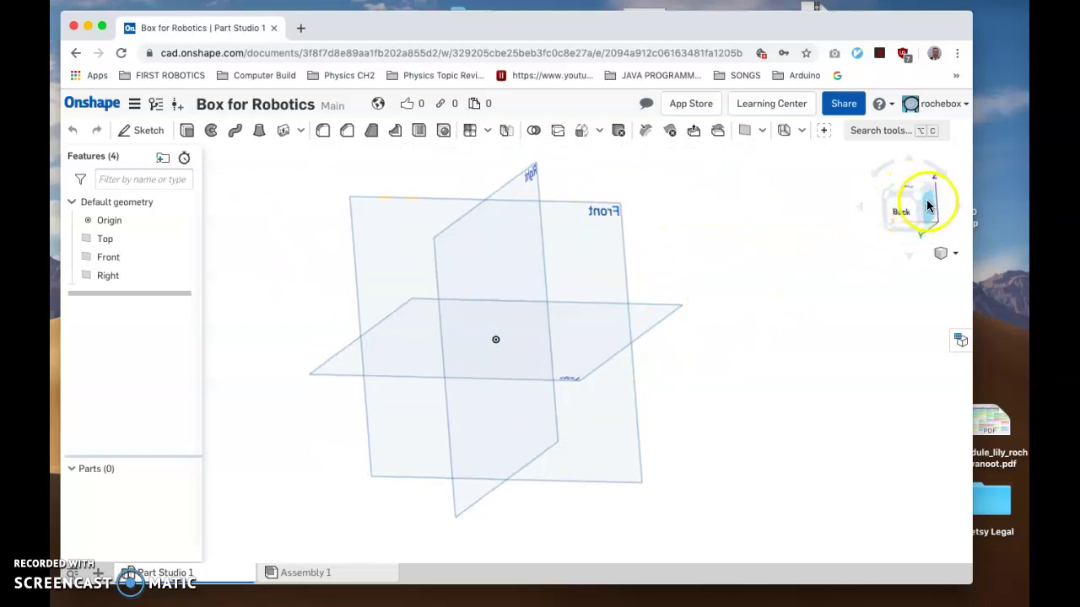
pyautogui.moveTo(790, 263); pyautogui.dragTo(713, 278, button='right')
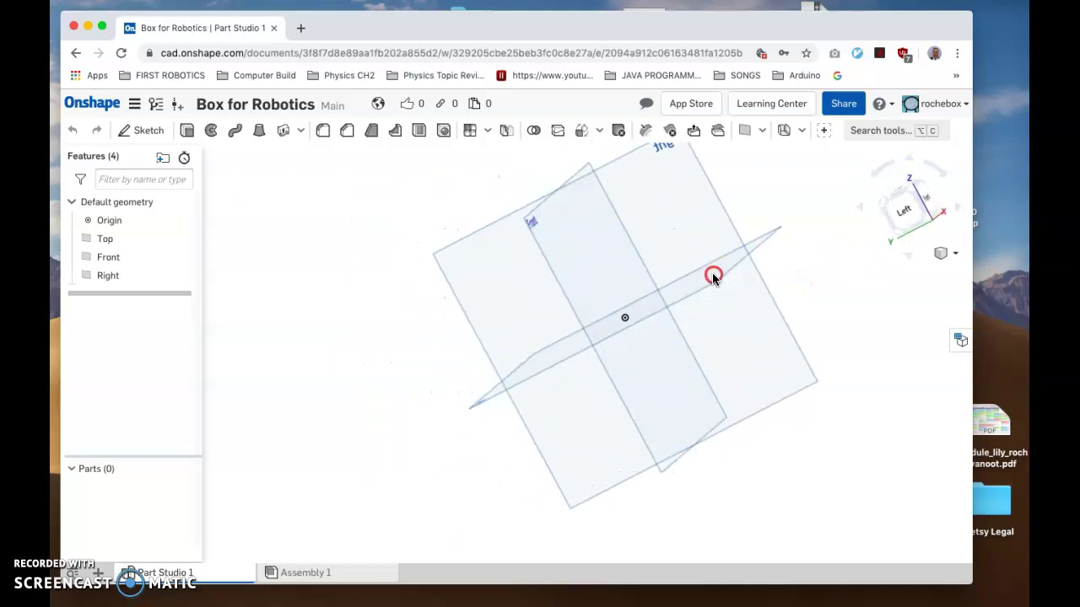
pyautogui.click(903, 213)
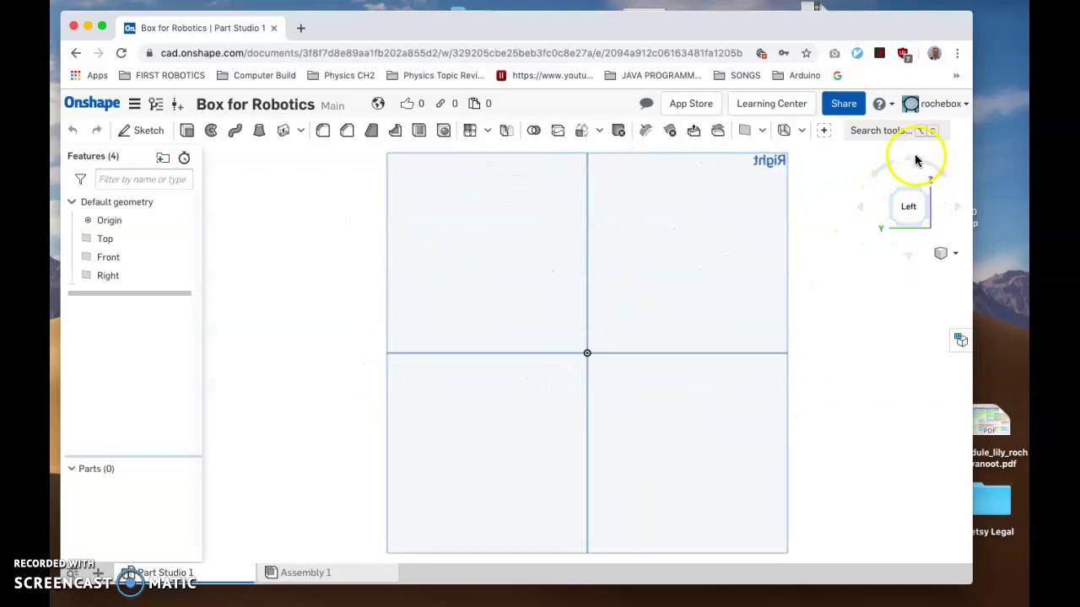
pyautogui.click(879, 171)
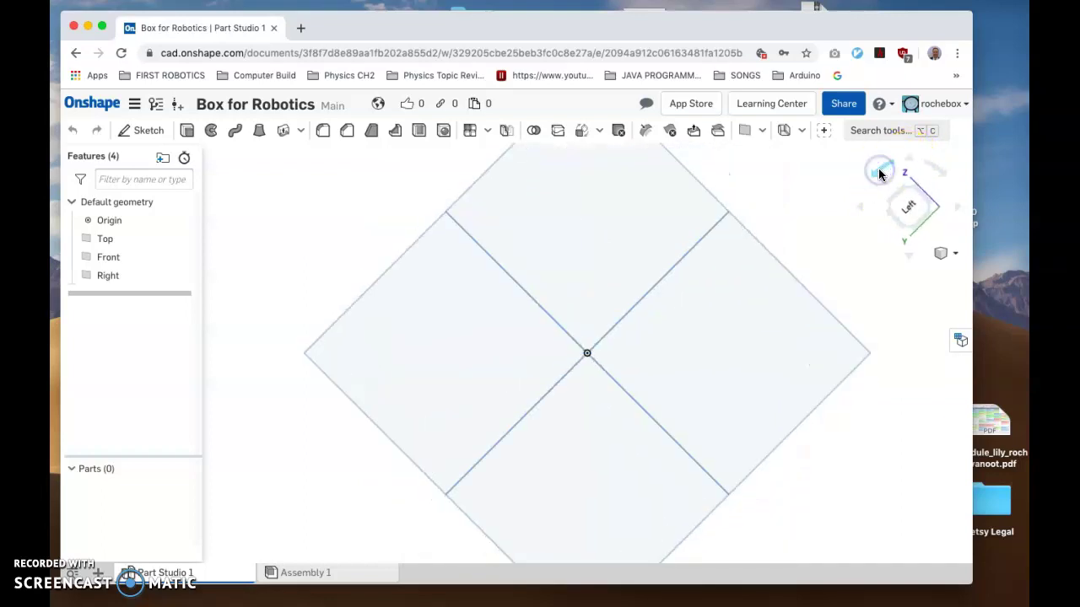
pyautogui.click(957, 208)
pyautogui.click(908, 211)
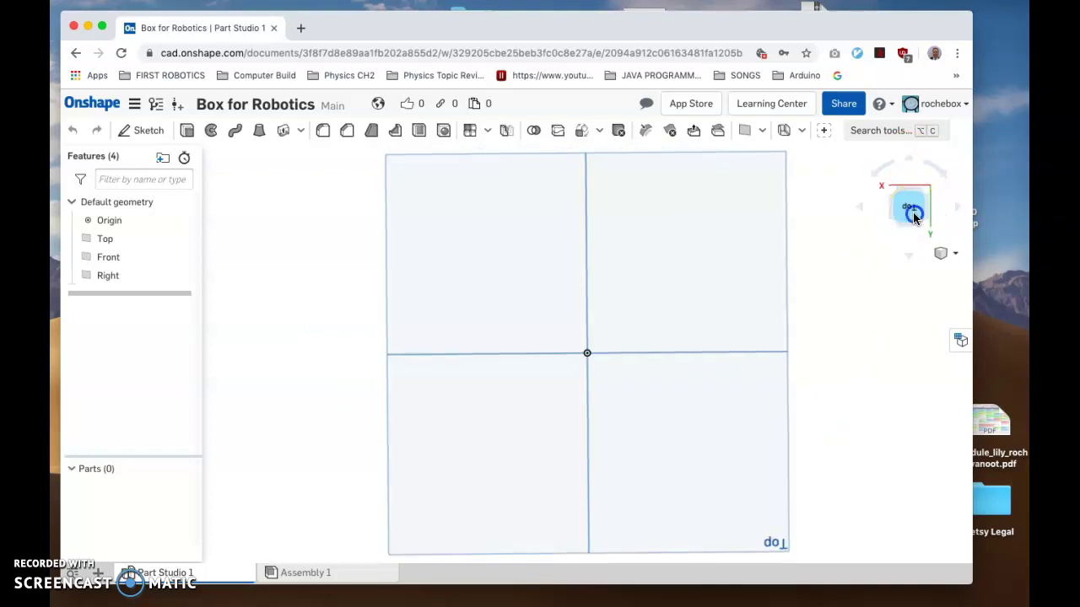
pyautogui.scroll(-5, 646, 287)
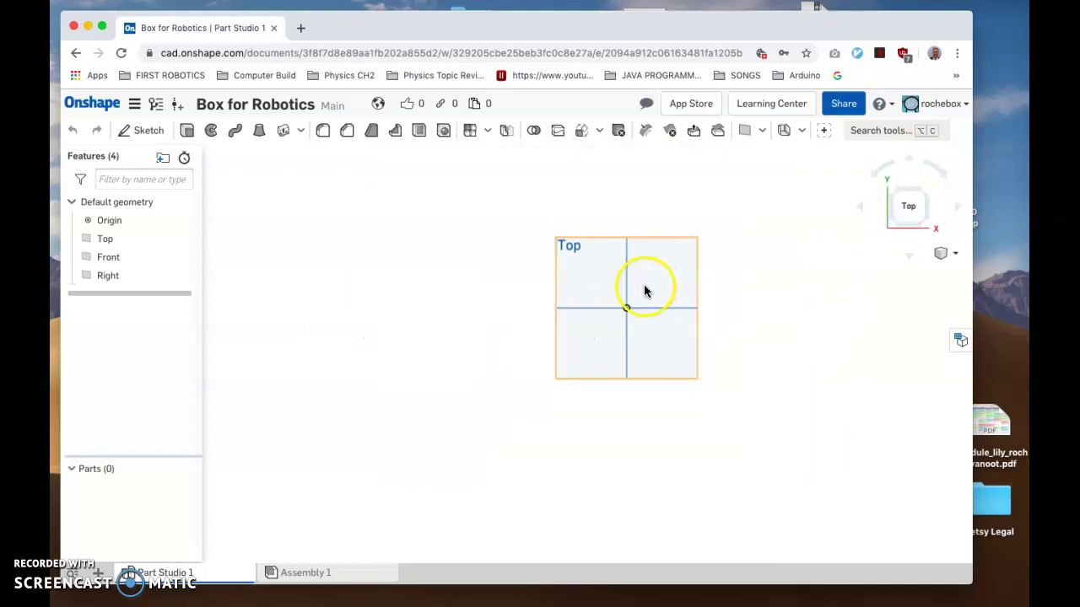
pyautogui.moveTo(722, 469); pyautogui.dragTo(738, 493, button='right')
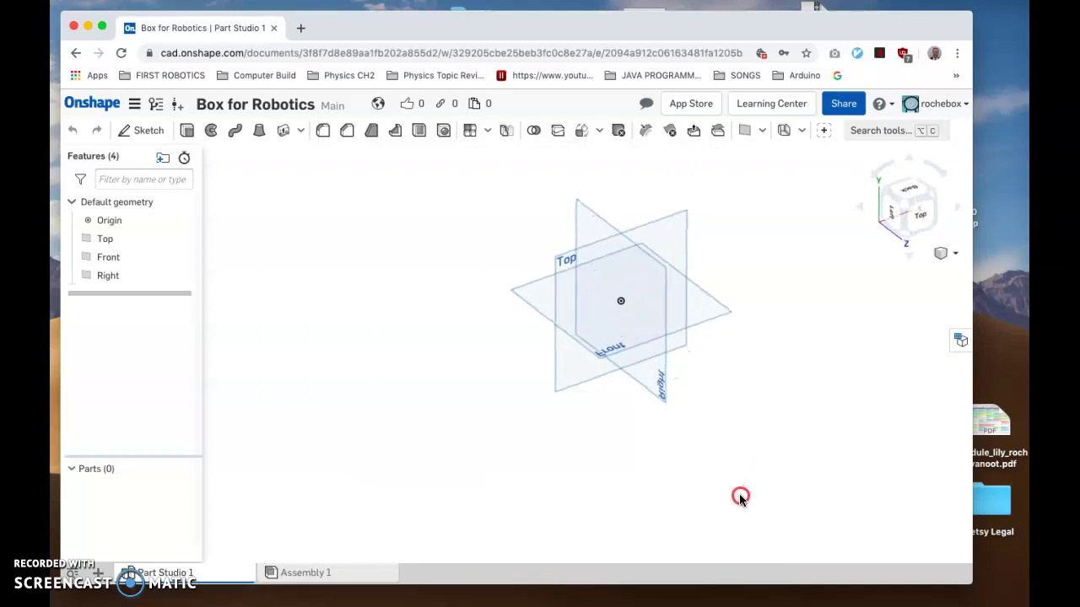
pyautogui.scroll(2, 705, 487)
pyautogui.scroll(-2, 697, 484)
pyautogui.scroll(2, 557, 475)
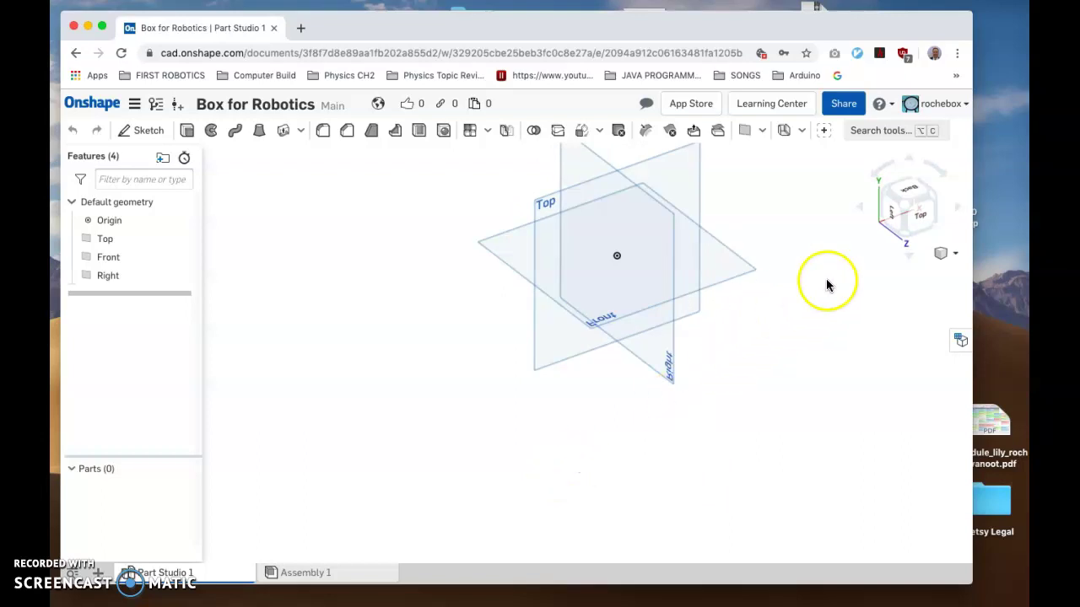
# - Examine the default planes from the standard Back view, from the corner between Right and Back, and from a freely rotated angle
pyautogui.click(906, 191)
pyautogui.click(908, 208)
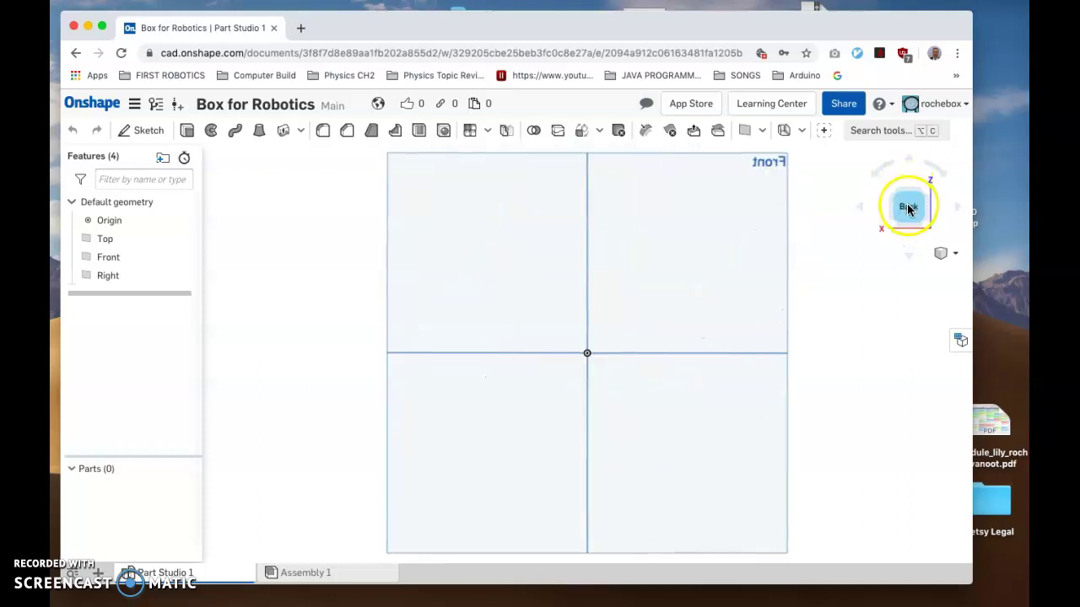
pyautogui.click(958, 211)
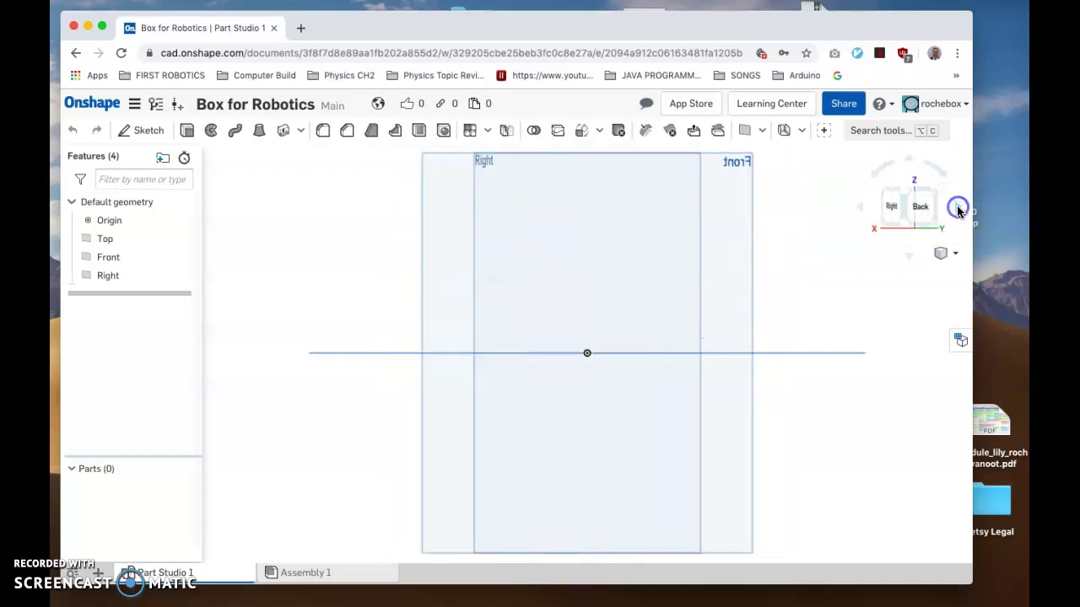
pyautogui.click(945, 254)
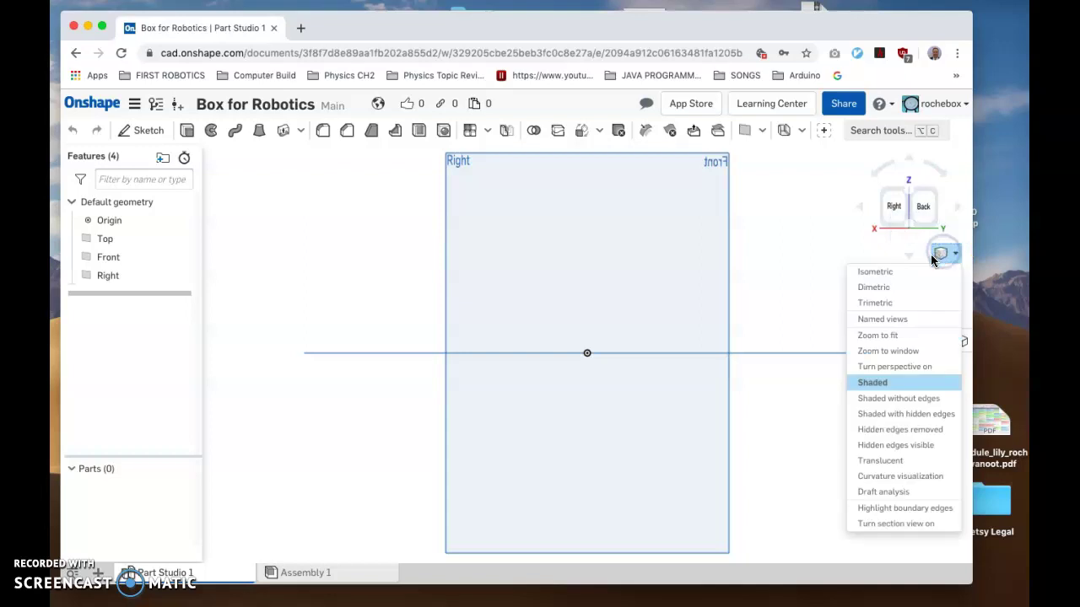
pyautogui.click(818, 262)
pyautogui.click(910, 253)
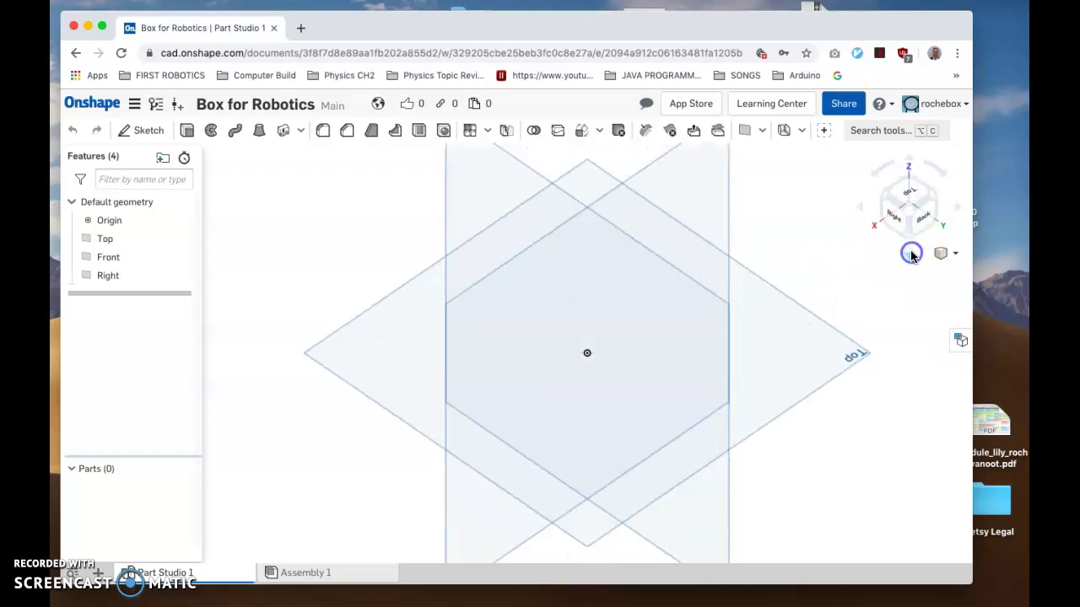
pyautogui.scroll(-4, 872, 277)
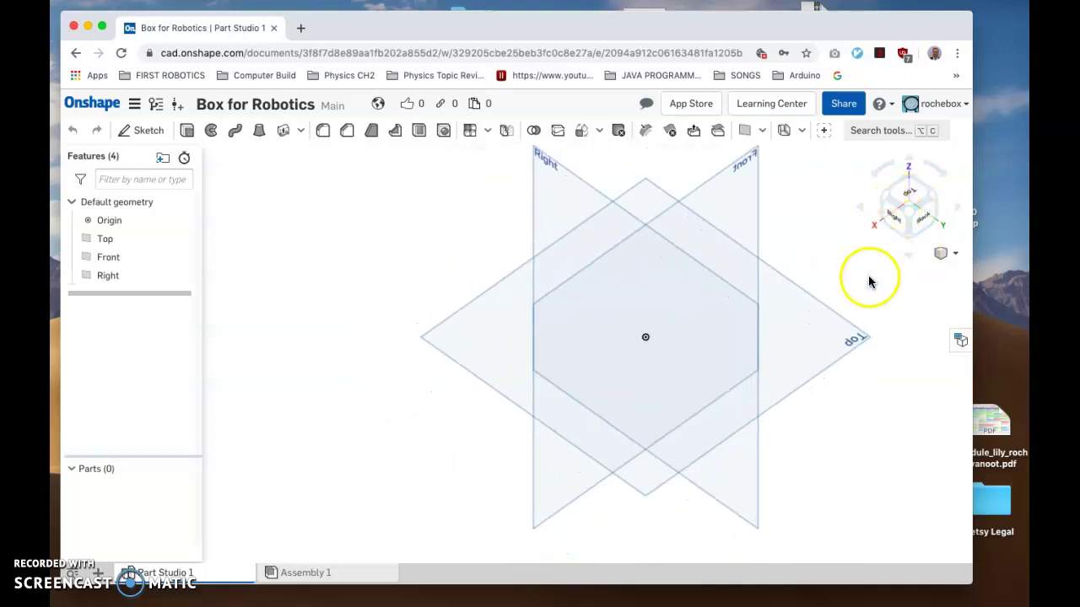
pyautogui.moveTo(557, 470); pyautogui.dragTo(583, 453, button='middle')
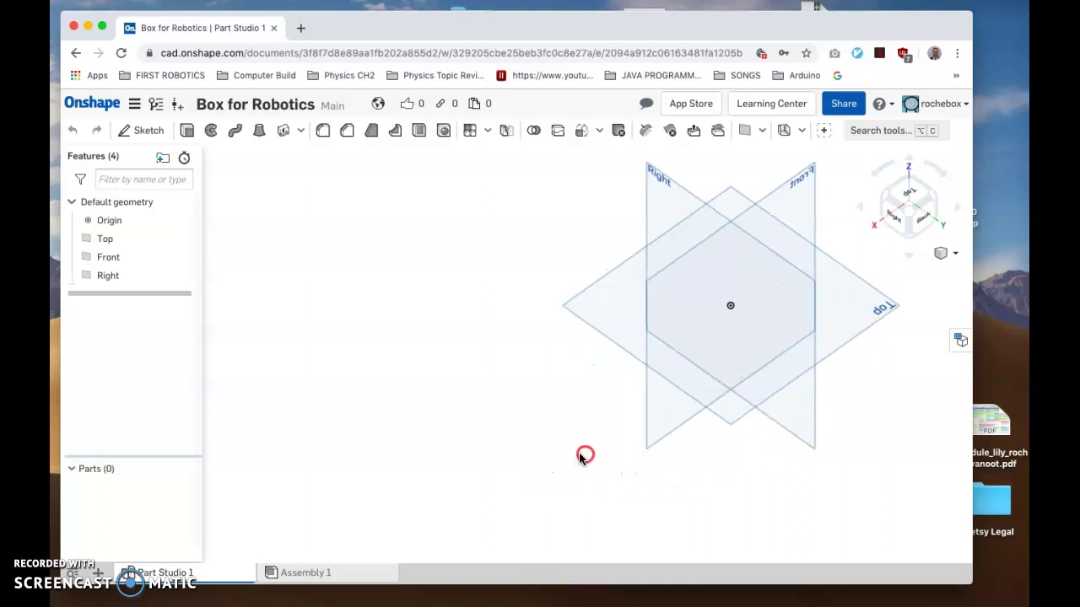
pyautogui.moveTo(522, 406); pyautogui.dragTo(429, 426, button='middle')
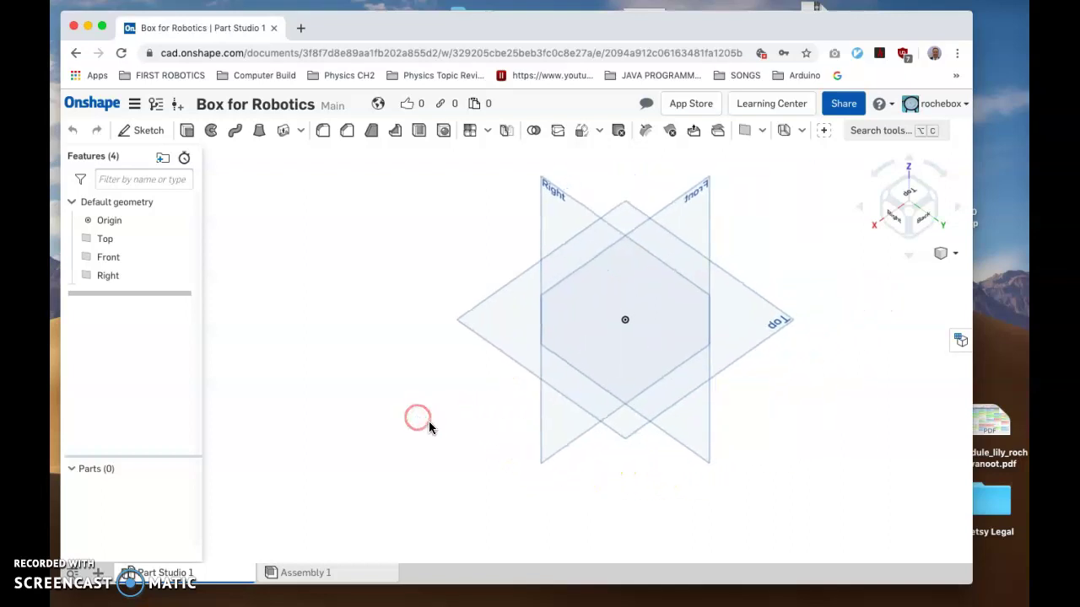
pyautogui.moveTo(434, 425); pyautogui.dragTo(460, 397, button='right')
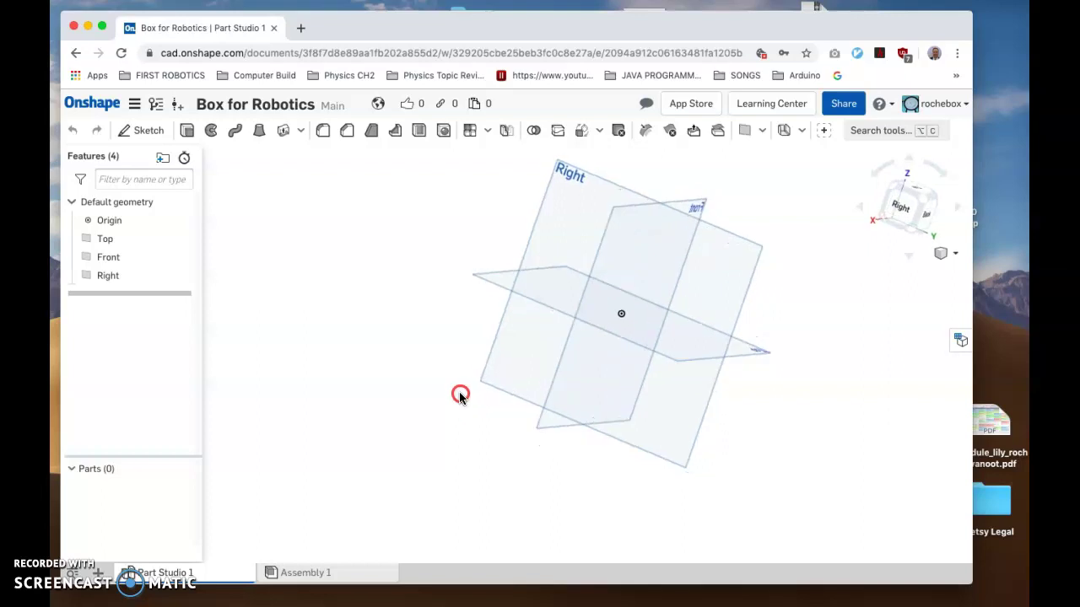
pyautogui.scroll(3, 460, 399)
pyautogui.scroll(-5, 458, 402)
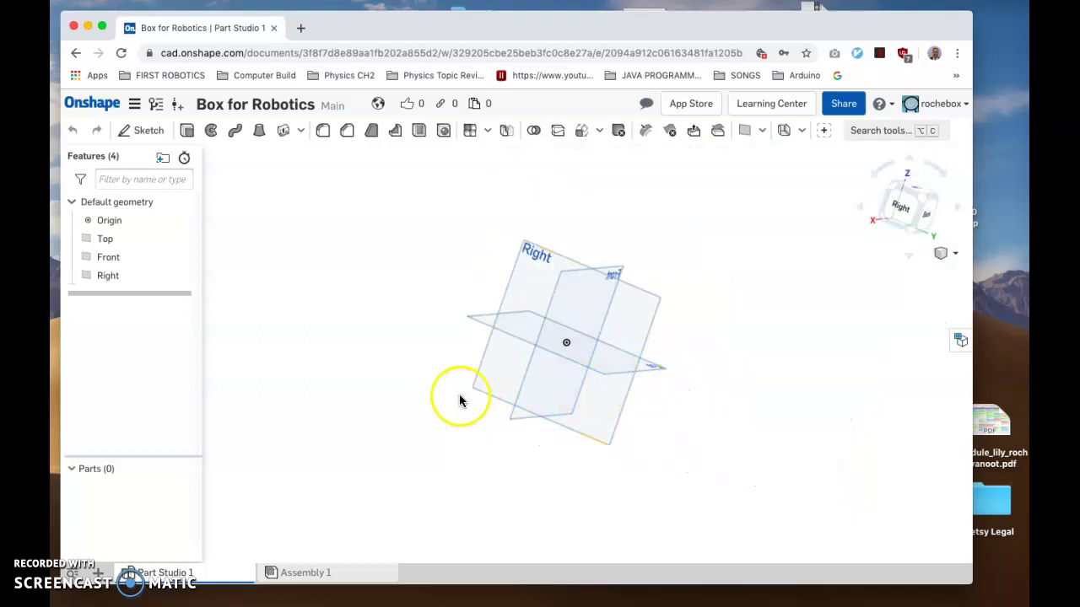
# - Examine the default planes at different zoom levels and from rotated angles that show the Top plane from above
pyautogui.moveTo(470, 400); pyautogui.dragTo(443, 398, button='right')
pyautogui.scroll(3, 442, 397)
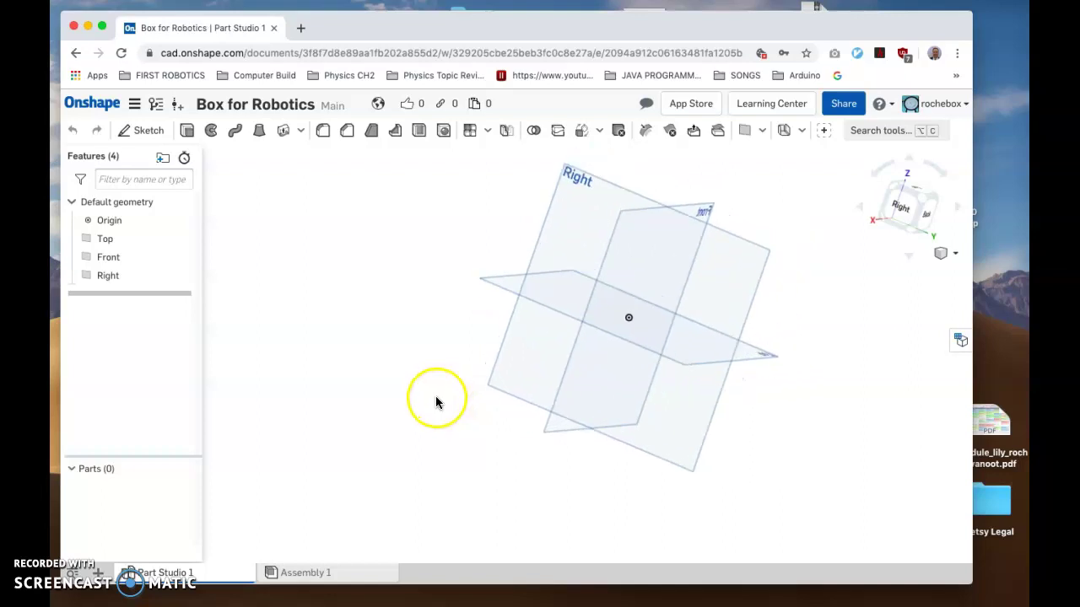
pyautogui.scroll(-2, 311, 458)
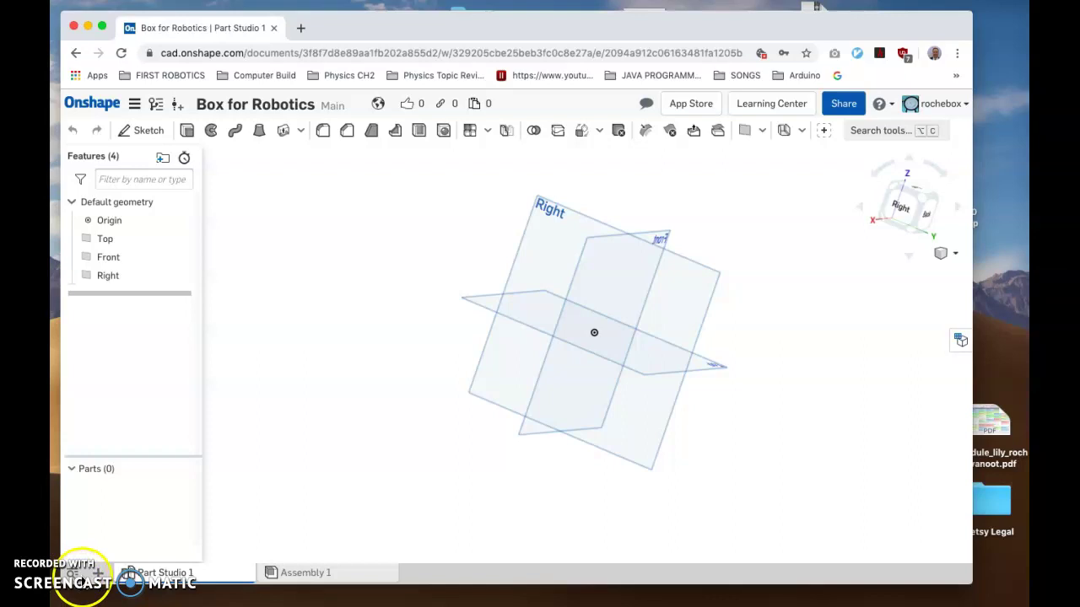
pyautogui.click(82, 582)
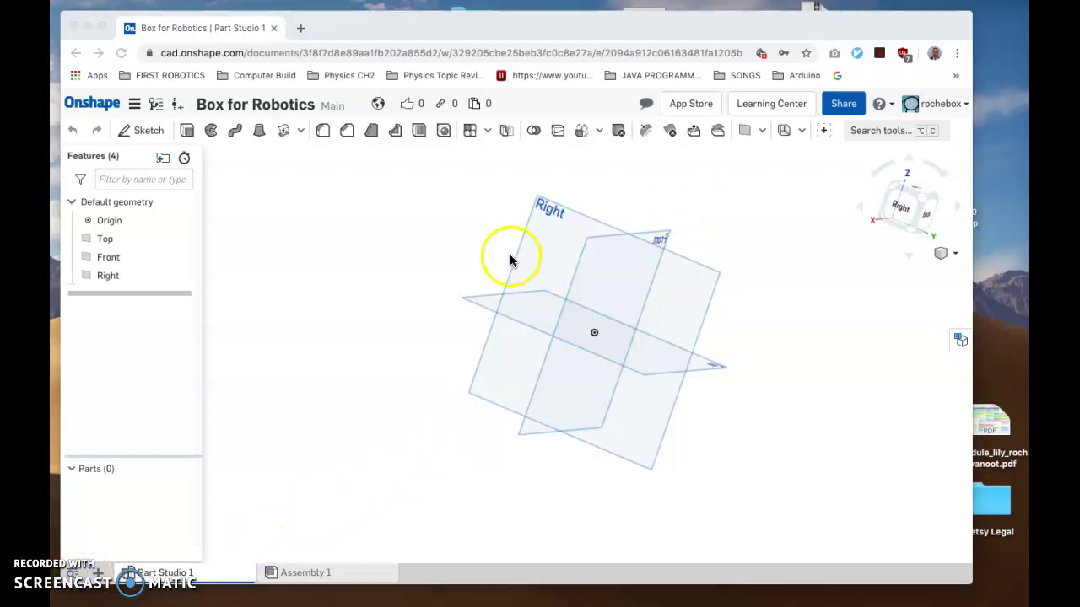
pyautogui.scroll(2, 509, 261)
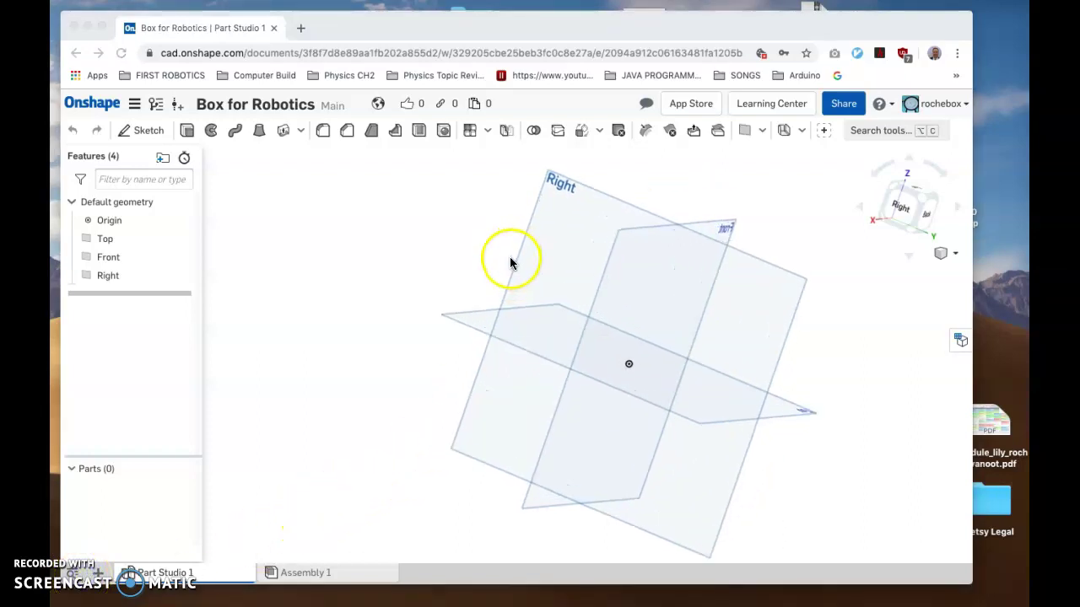
pyautogui.click(453, 268)
pyautogui.moveTo(442, 275); pyautogui.dragTo(430, 307, button='right')
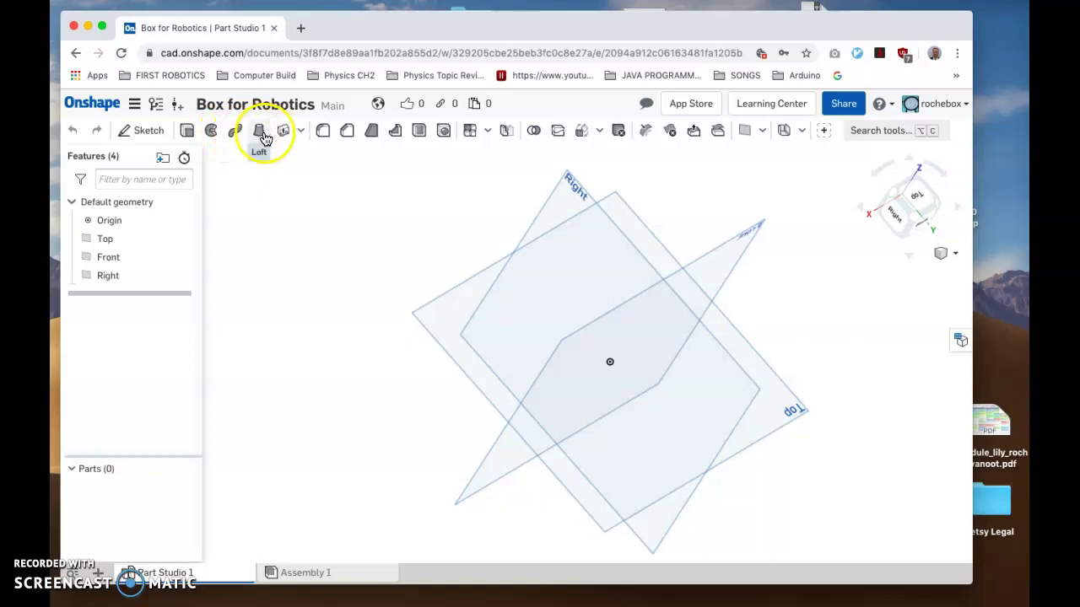
pyautogui.moveTo(262, 137)
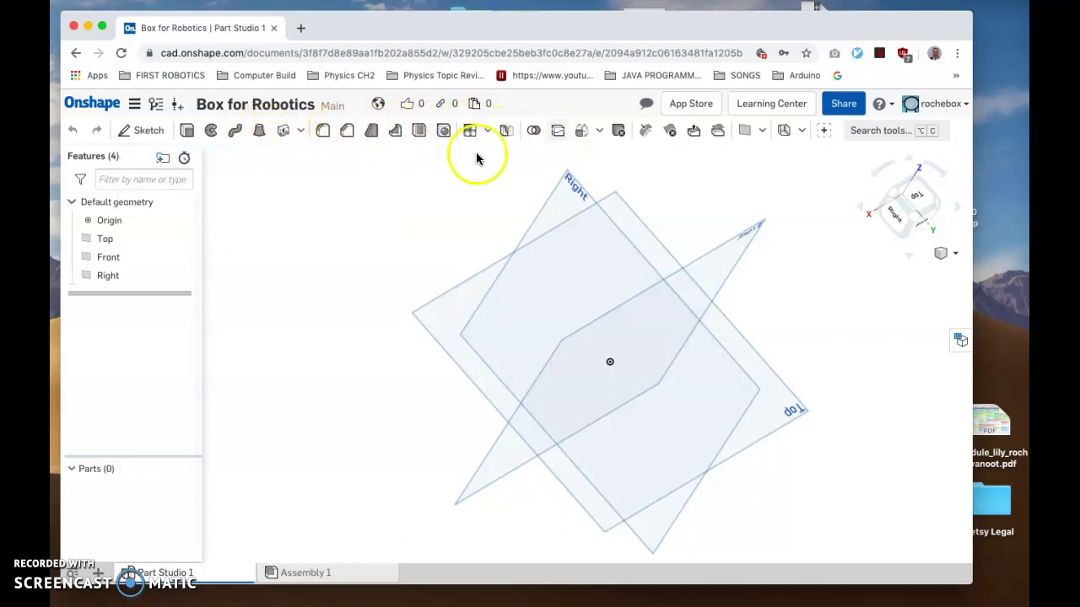
pyautogui.moveTo(325, 302)
pyautogui.mouseDown(button='right')
pyautogui.moveTo(335, 275)
pyautogui.moveTo(333, 285)
pyautogui.mouseUp(button='right')
pyautogui.click(441, 321)
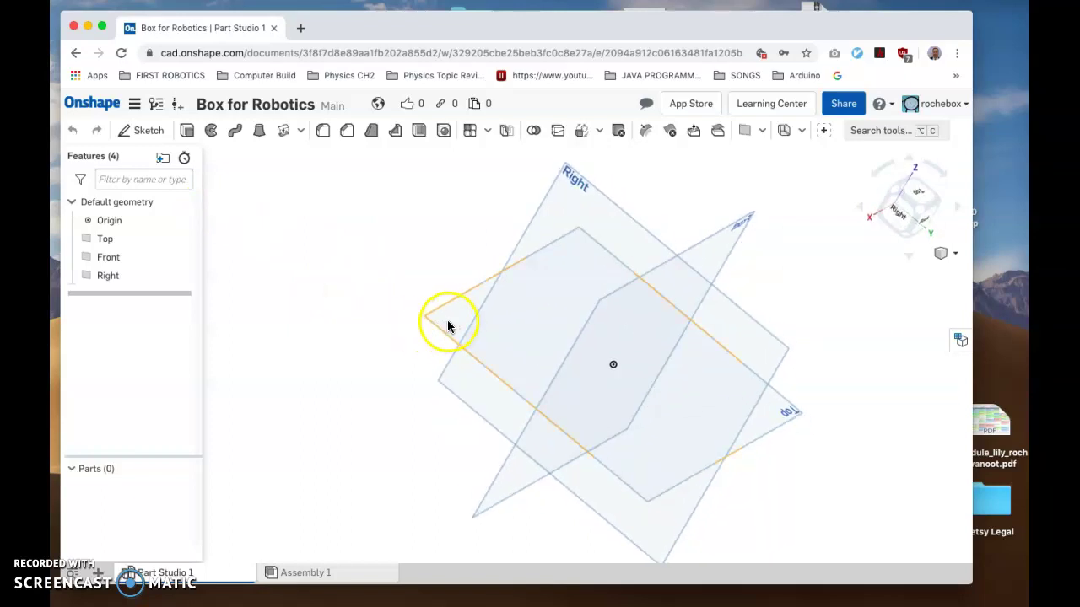
pyautogui.moveTo(395, 364)
pyautogui.mouseDown(button='right')
pyautogui.moveTo(357, 340)
pyautogui.moveTo(362, 316)
pyautogui.moveTo(399, 296)
pyautogui.moveTo(405, 278)
pyautogui.moveTo(369, 316)
pyautogui.moveTo(367, 356)
pyautogui.moveTo(381, 361)
pyautogui.mouseUp(button='right')
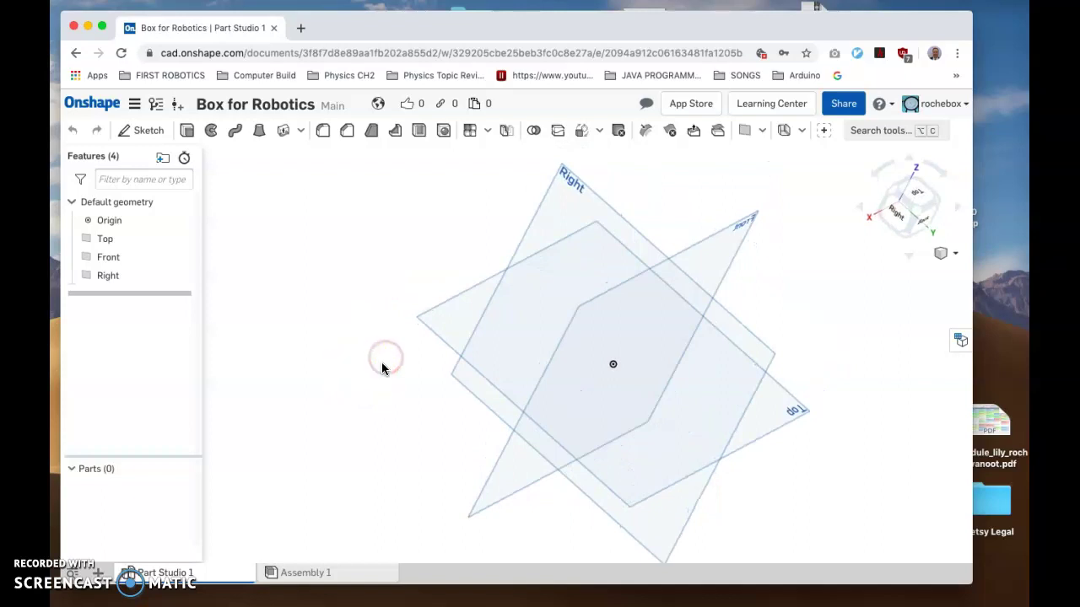
# - Start a new sketch on the Top plane
pyautogui.click(444, 327)
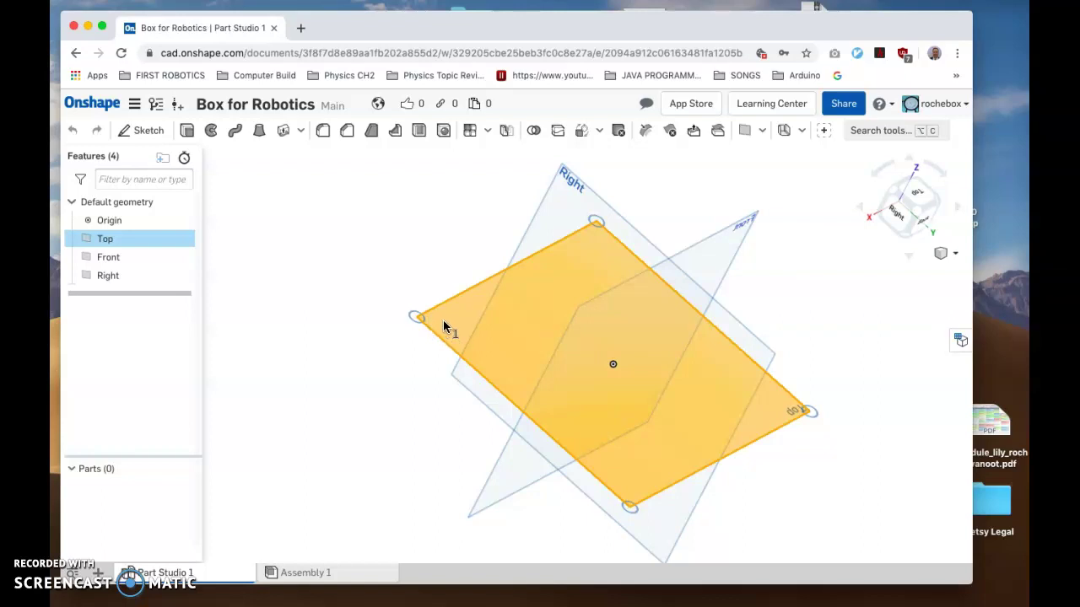
pyautogui.rightClick(447, 327)
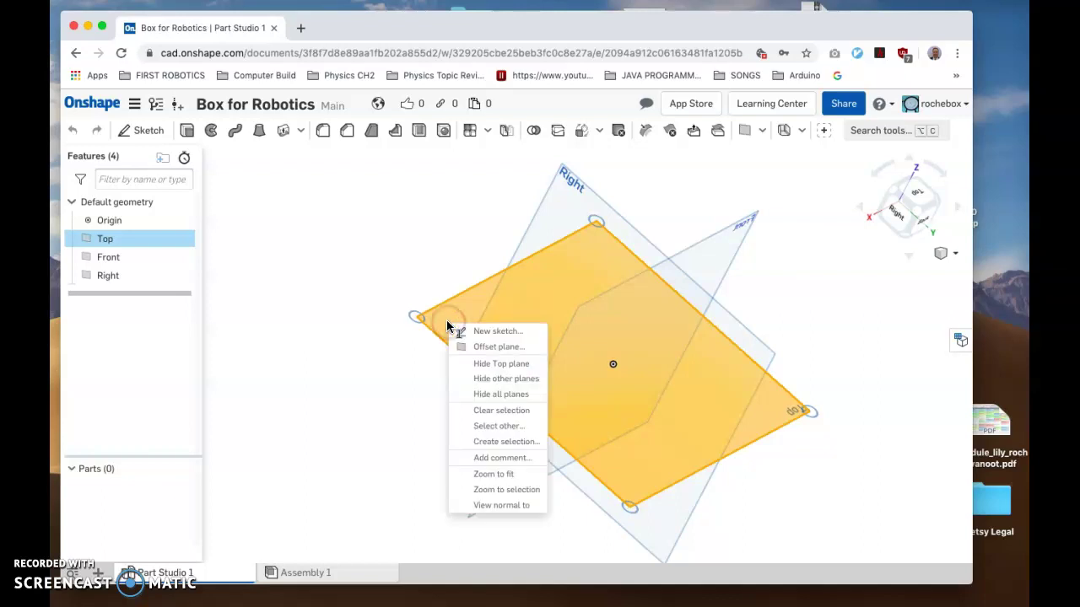
pyautogui.click(472, 331)
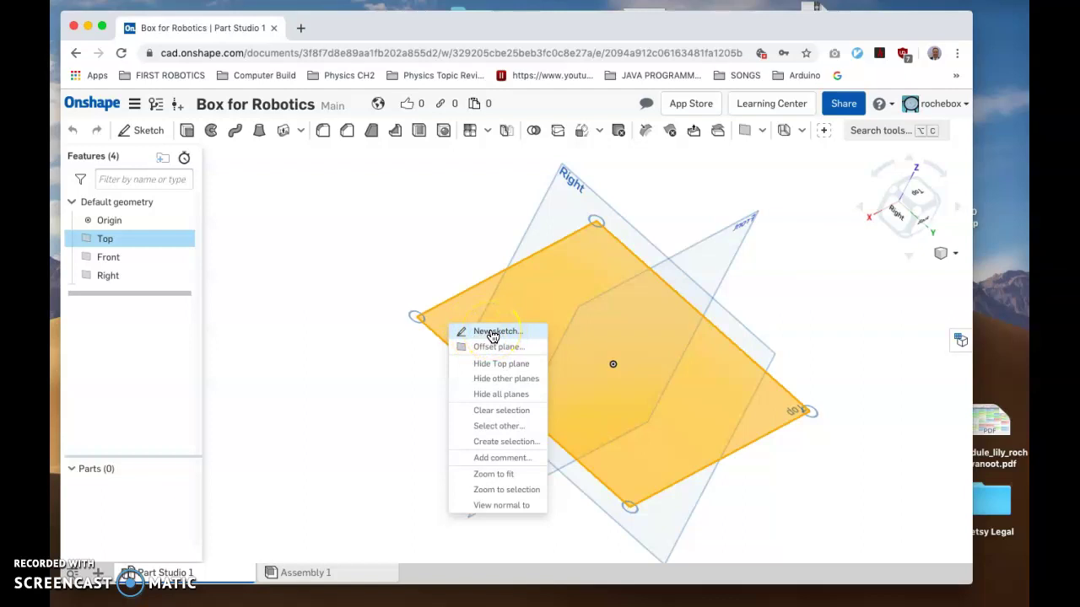
pyautogui.click(494, 334)
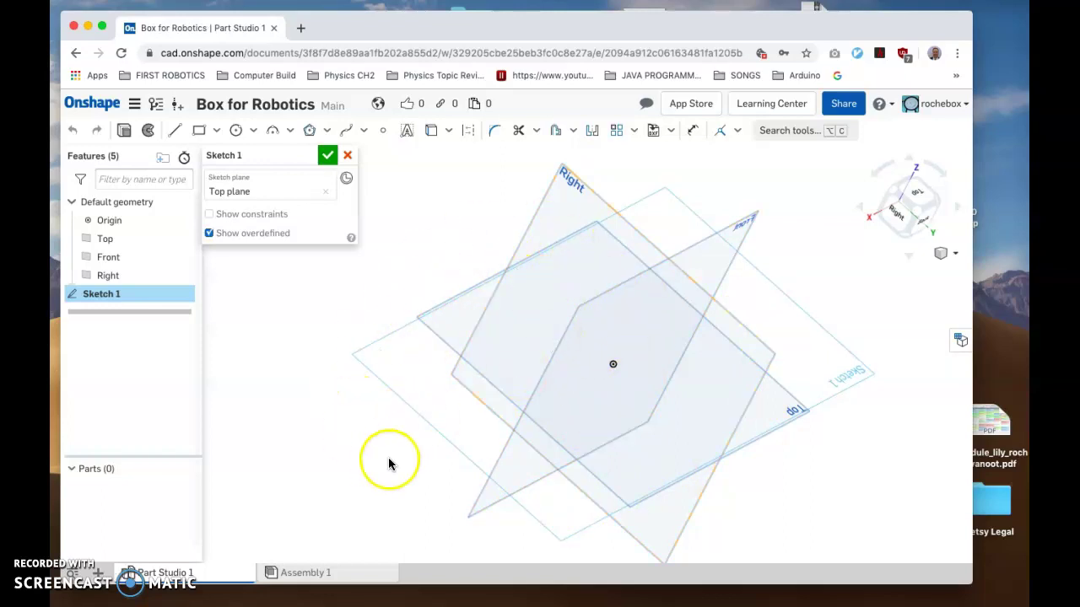
# - View the sketch plane straight on and frame the Top plane large and centred on the origin
pyautogui.rightClick(402, 369)
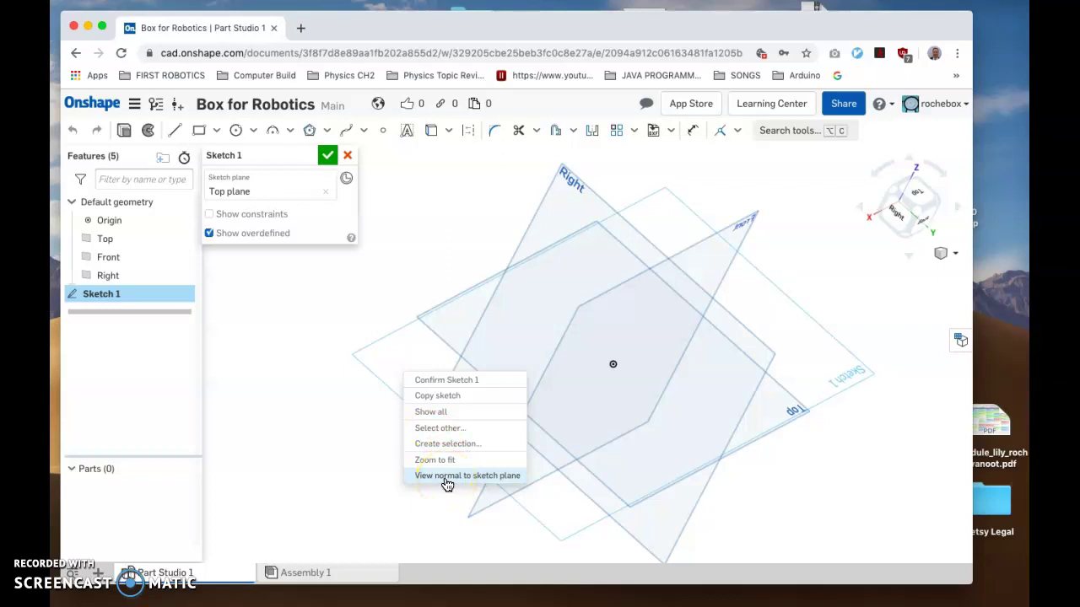
pyautogui.click(447, 477)
pyautogui.click(593, 382)
pyautogui.click(877, 170)
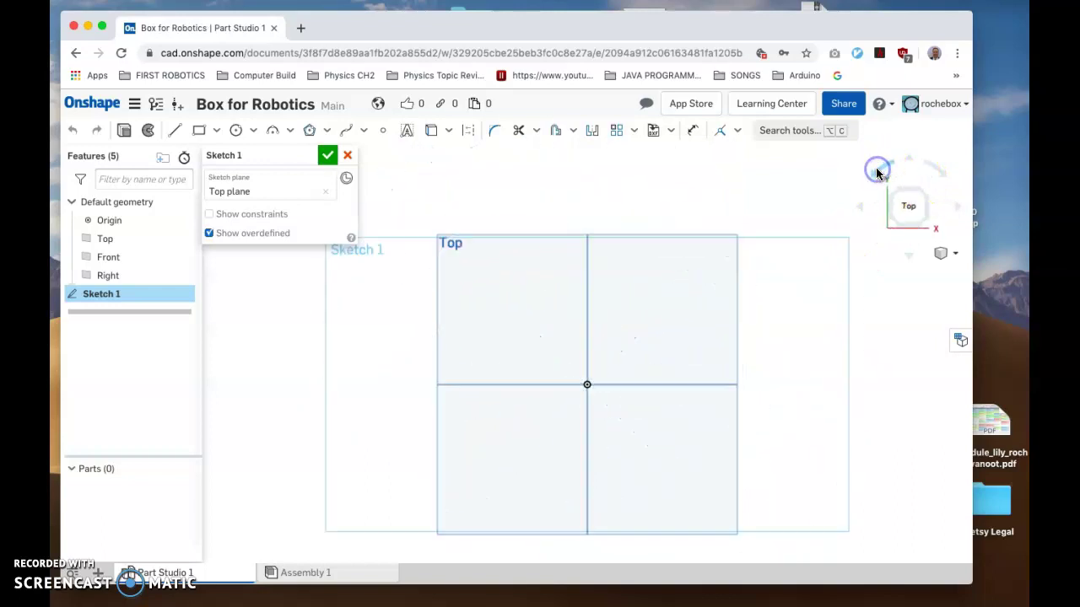
pyautogui.click(916, 208)
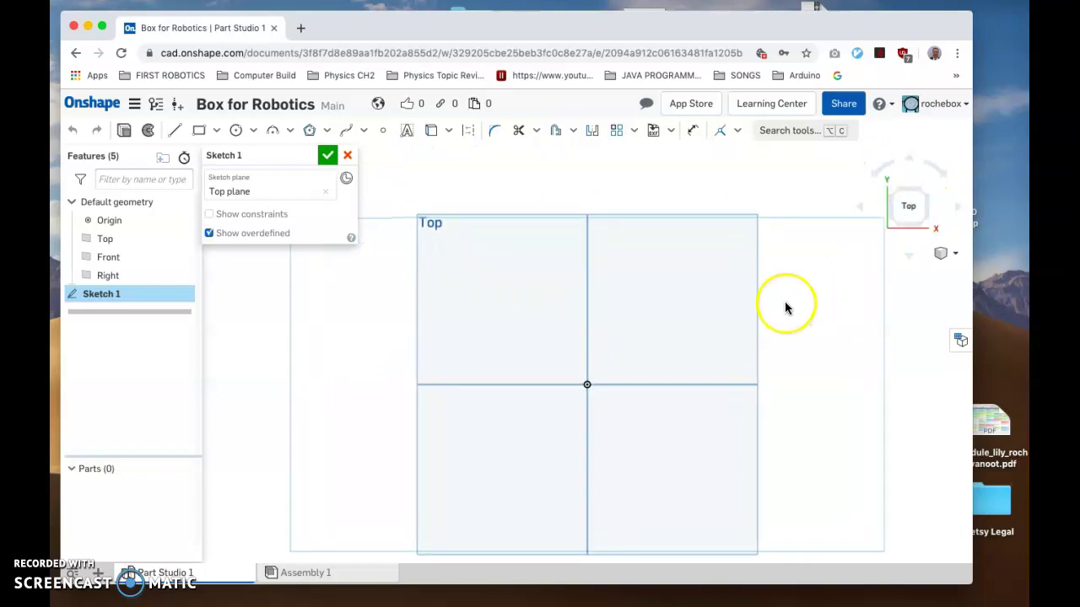
pyautogui.scroll(-3, 785, 305)
pyautogui.scroll(2, 784, 306)
pyautogui.scroll(-2, 784, 305)
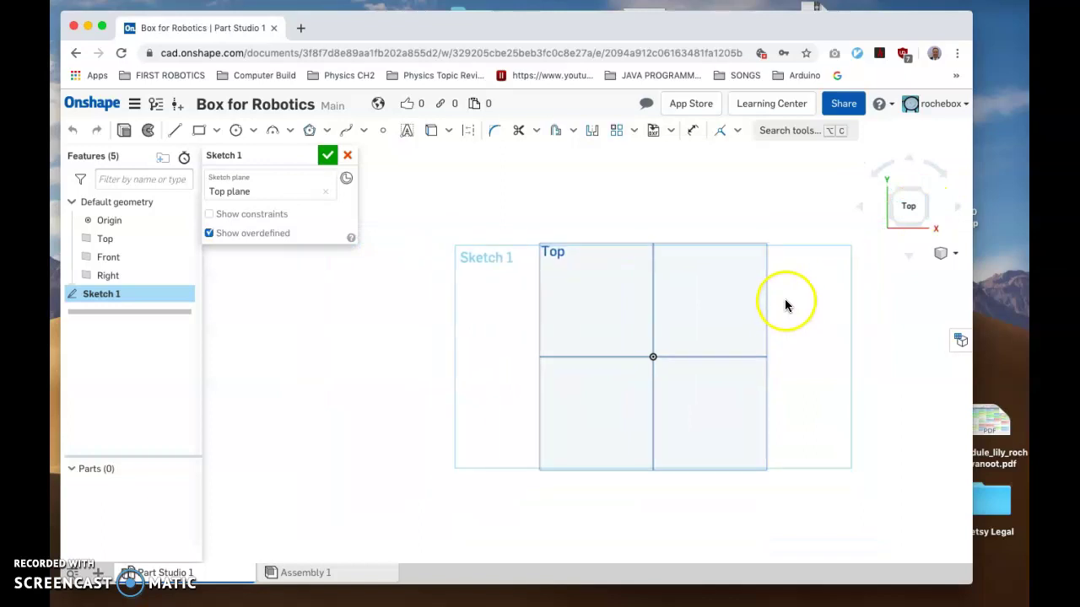
pyautogui.moveTo(828, 303)
pyautogui.mouseDown(button='middle')
pyautogui.moveTo(706, 307)
pyautogui.moveTo(762, 306)
pyautogui.moveTo(768, 264)
pyautogui.mouseUp(button='middle')
pyautogui.scroll(4, 767, 262)
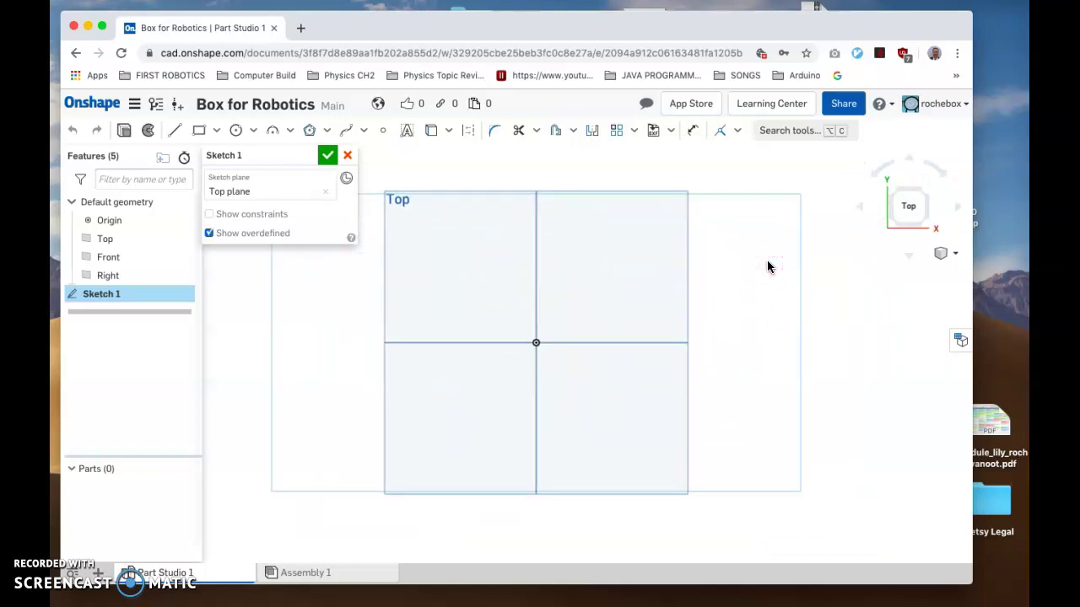
pyautogui.moveTo(715, 339); pyautogui.dragTo(815, 338, button='middle')
pyautogui.scroll(1, 814, 342)
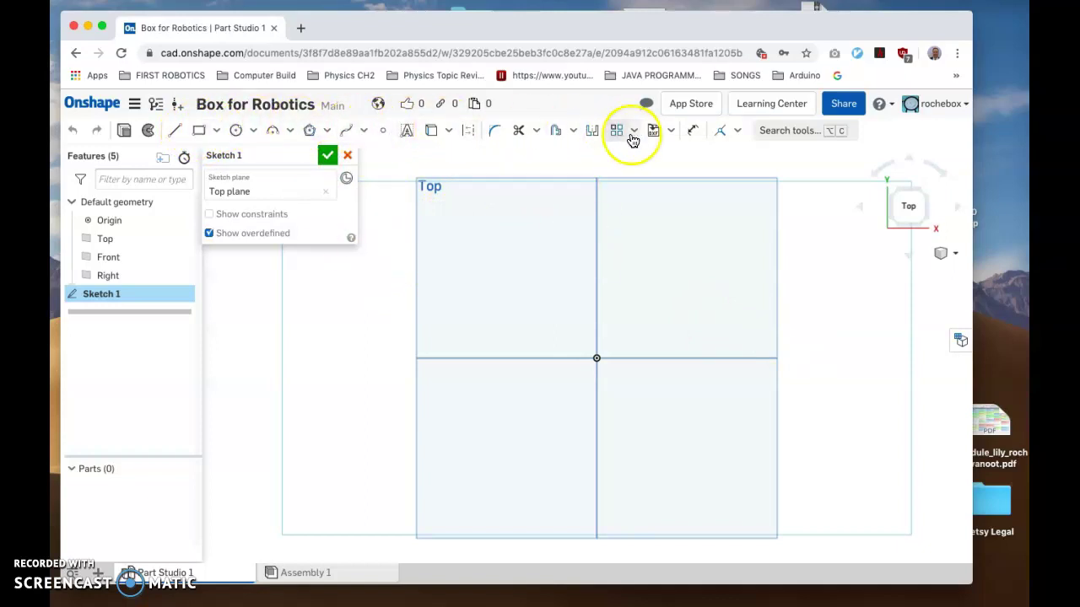
# - Try a corner rectangle from the origin, about 4.9 by 3.5 inches, in the Top plane sketch, and undo it
pyautogui.click(218, 132)
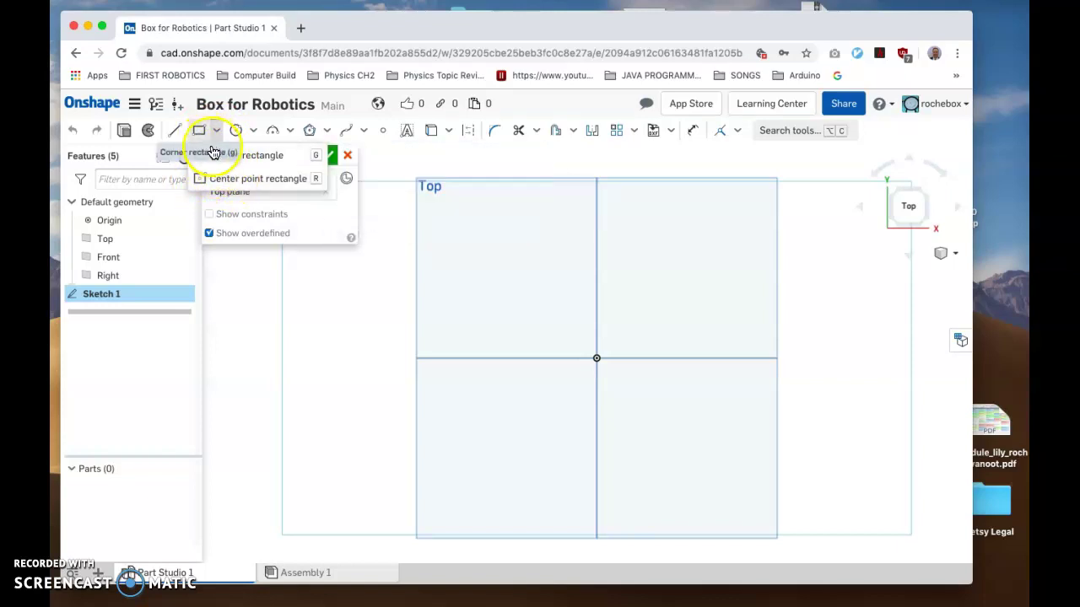
pyautogui.click(244, 156)
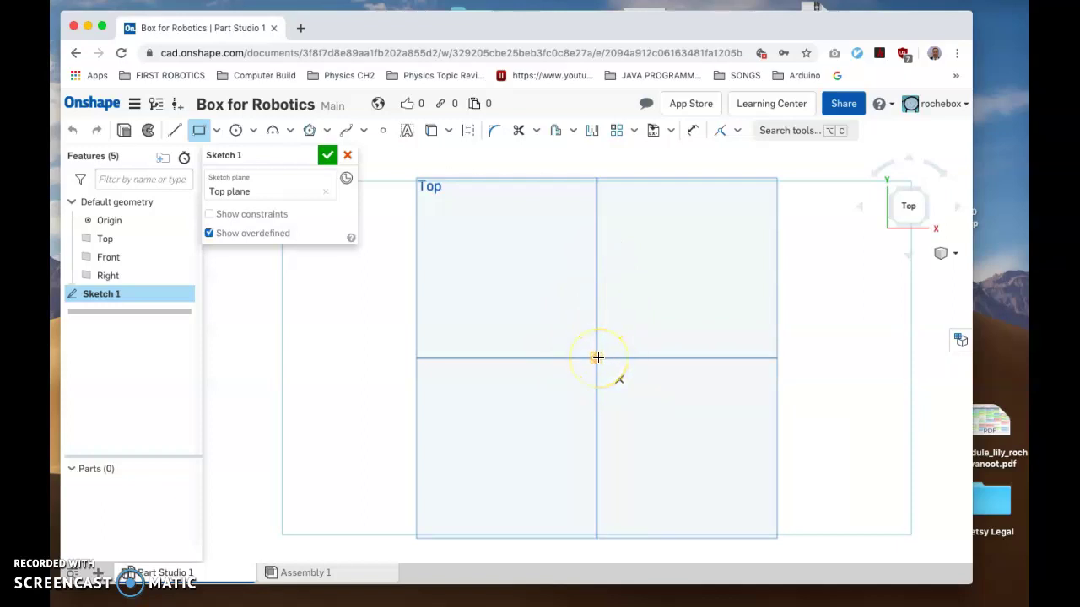
pyautogui.moveTo(598, 357)
pyautogui.mouseDown()
pyautogui.moveTo(722, 321)
pyautogui.moveTo(799, 273)
pyautogui.moveTo(800, 234)
pyautogui.moveTo(844, 212)
pyautogui.moveTo(851, 149)
pyautogui.moveTo(868, 158)
pyautogui.mouseUp()
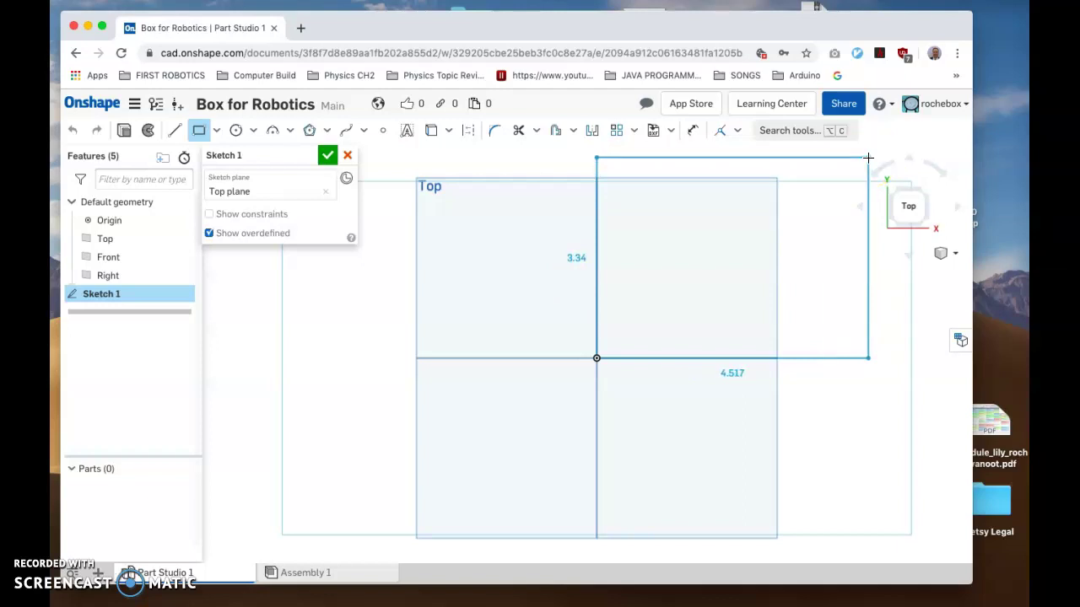
pyautogui.moveTo(868, 157)
pyautogui.mouseDown()
pyautogui.moveTo(896, 159)
pyautogui.moveTo(892, 150)
pyautogui.mouseUp()
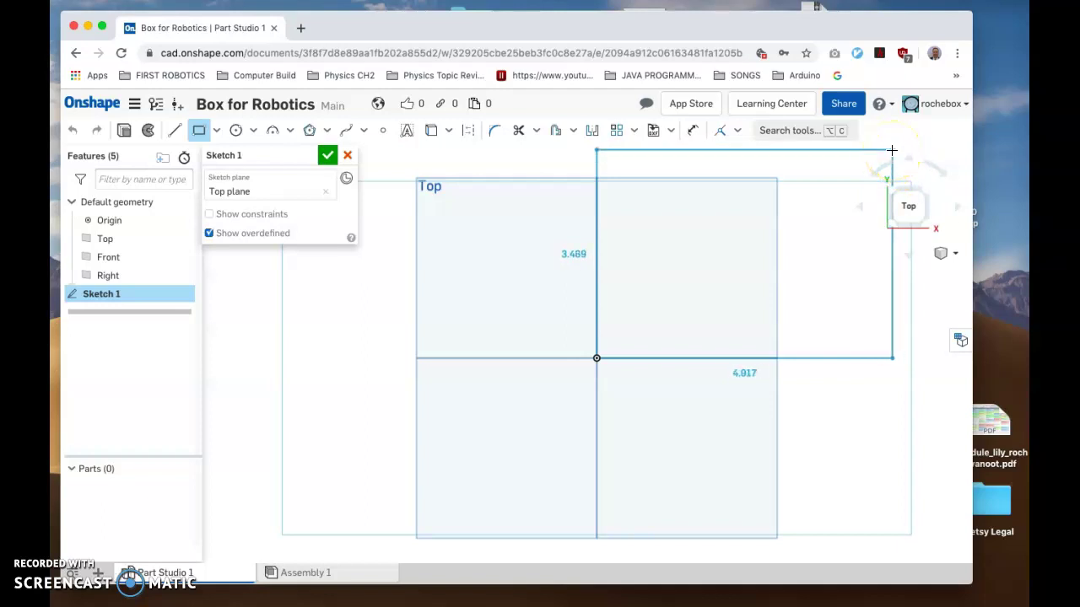
pyautogui.click(891, 150)
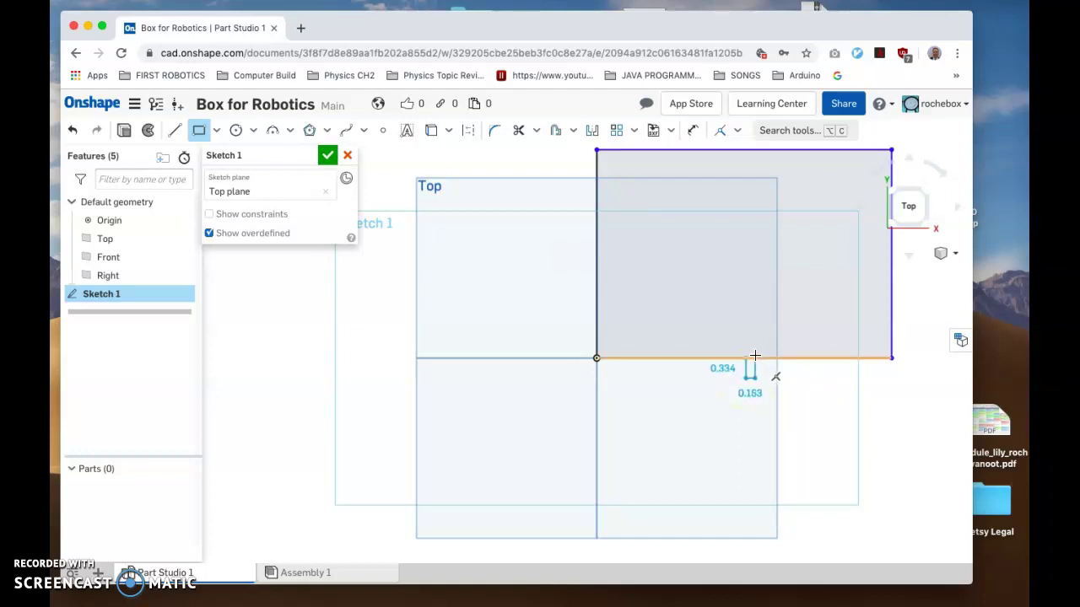
pyautogui.press('Escape')
pyautogui.press('super+z')
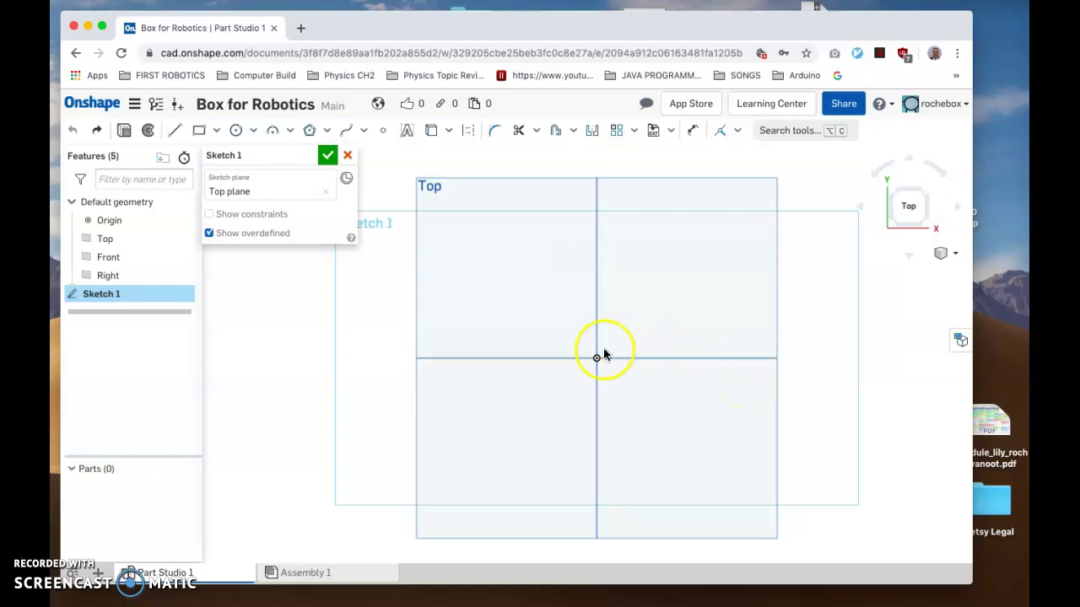
# - Set the workspace's default length unit to Centimeter
pyautogui.click(135, 104)
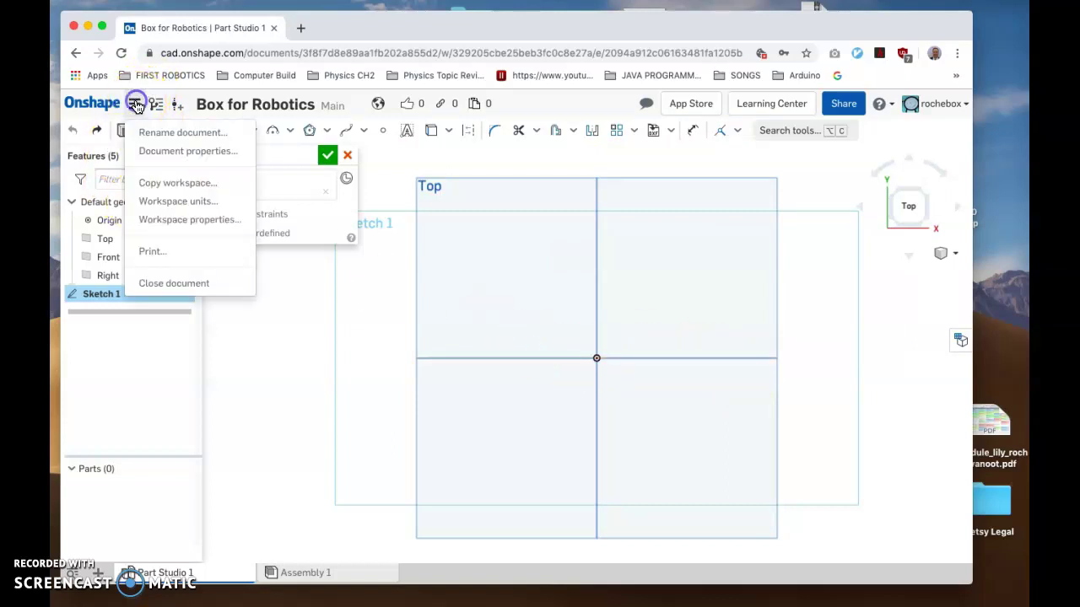
pyautogui.click(172, 202)
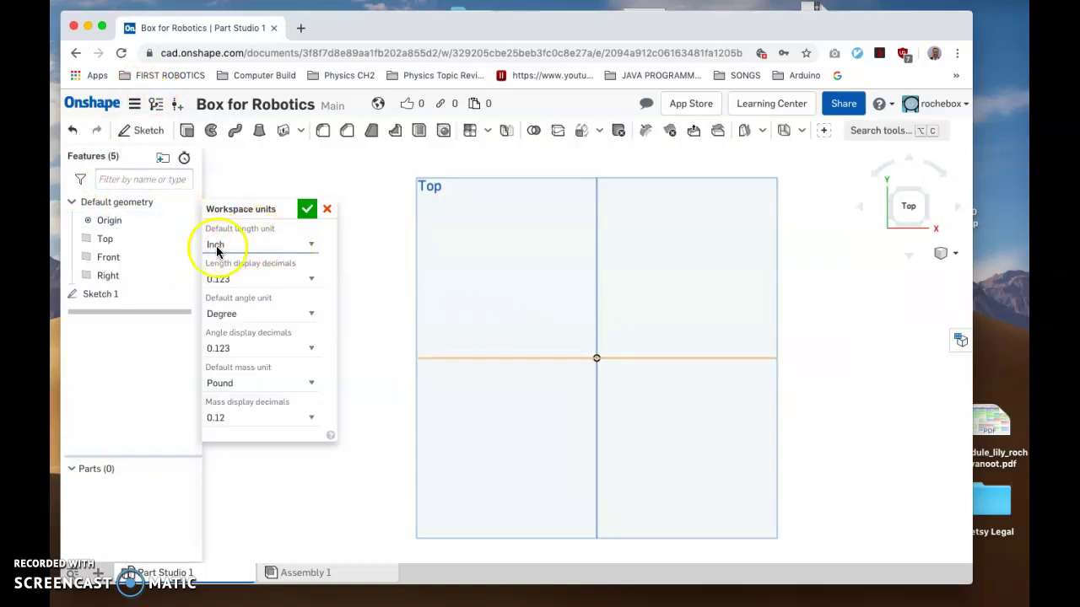
pyautogui.click(308, 244)
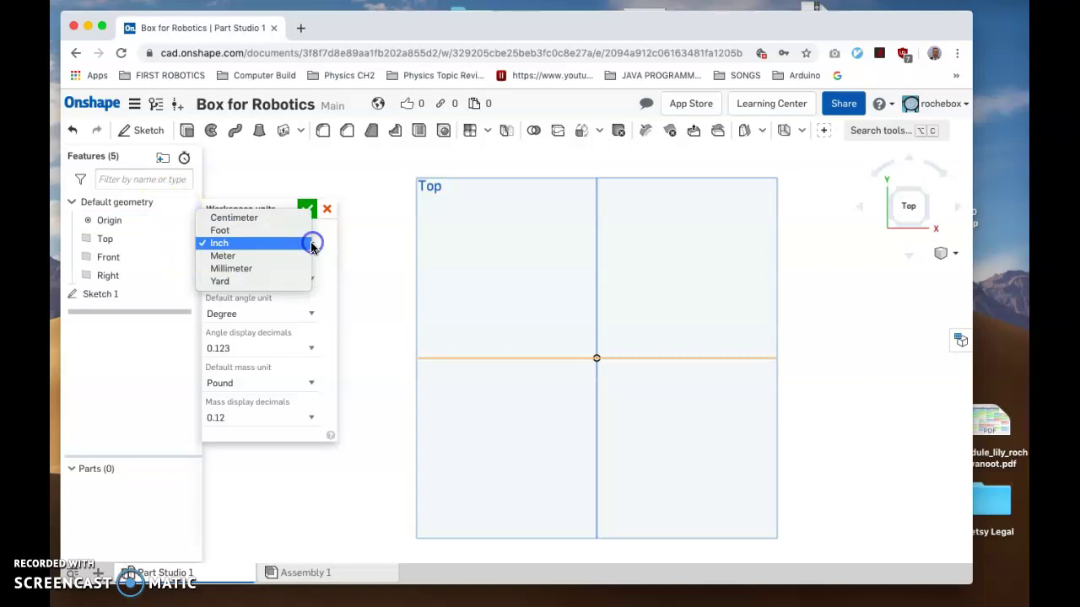
pyautogui.click(239, 219)
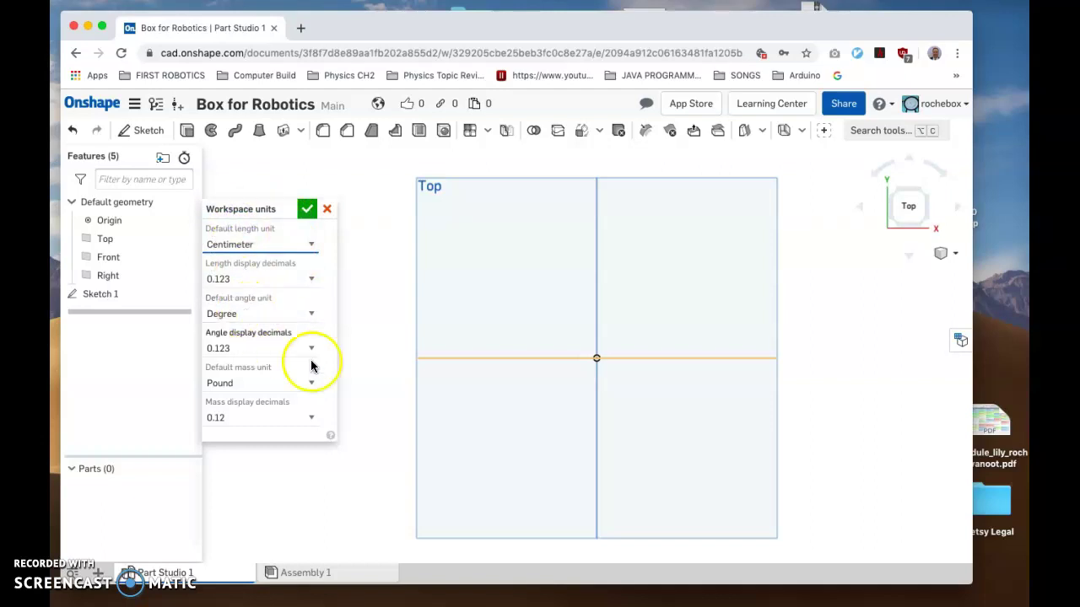
pyautogui.click(305, 211)
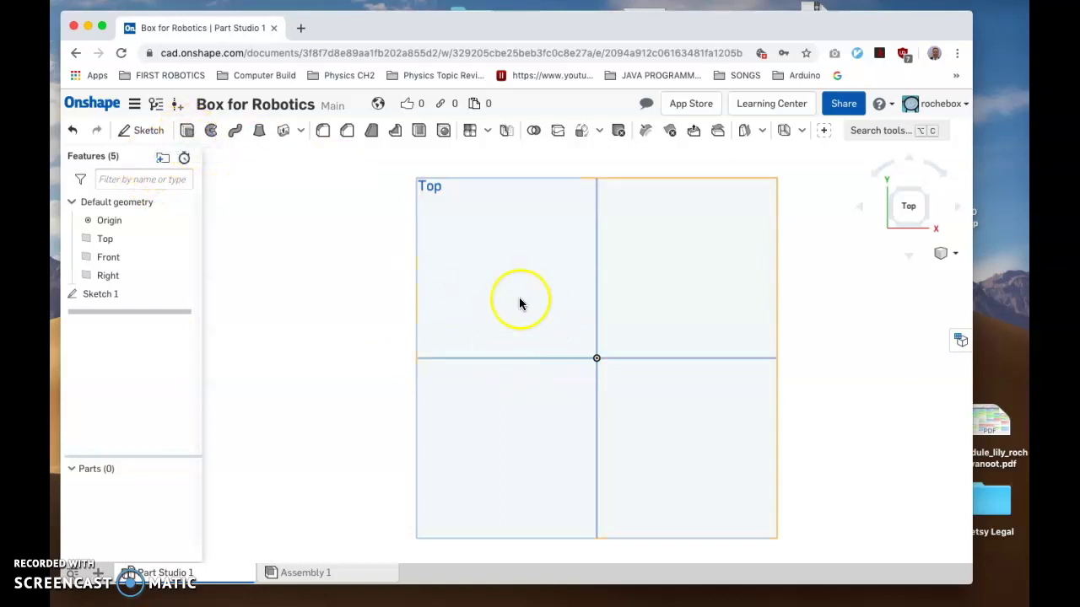
# - Reopen the Top plane sketch and draw a corner rectangle from the origin, about 10.8 cm wide and 8.5 cm high
pyautogui.click(95, 295)
pyautogui.doubleClick(95, 295)
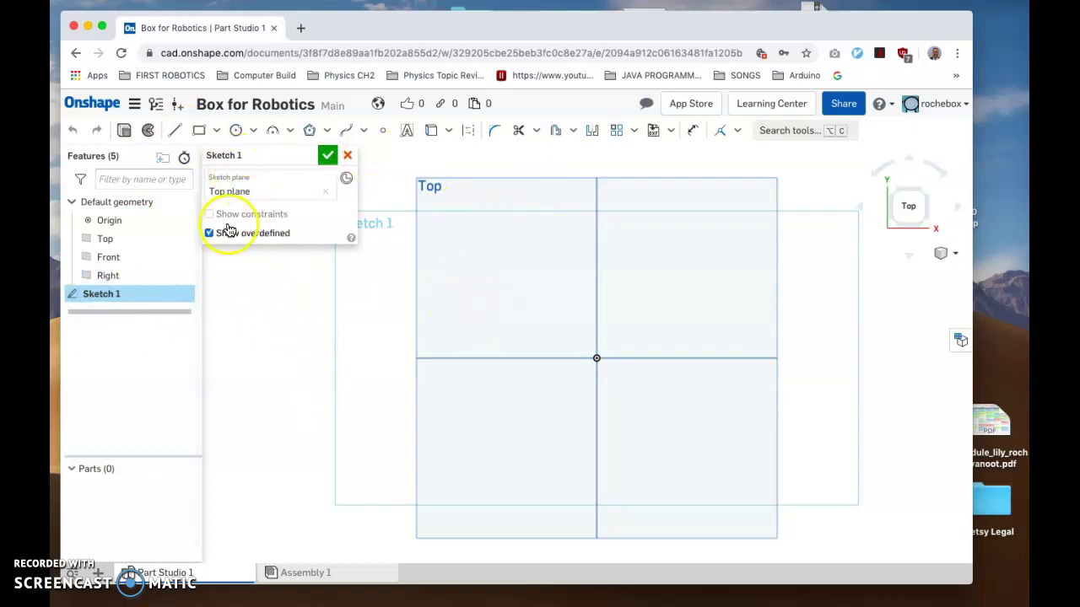
pyautogui.click(201, 133)
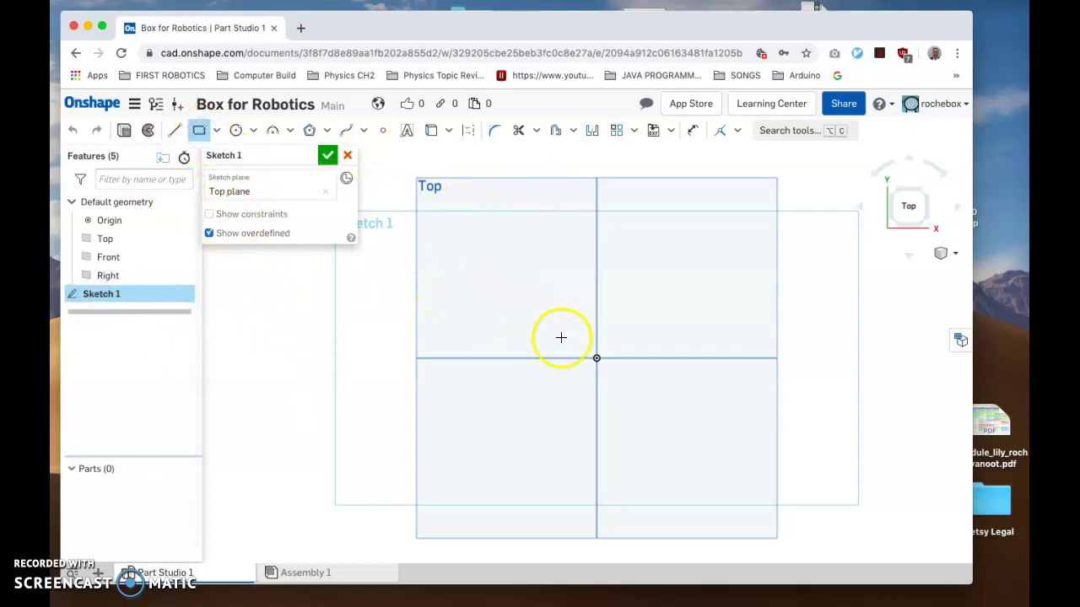
pyautogui.moveTo(598, 358)
pyautogui.mouseDown()
pyautogui.moveTo(824, 297)
pyautogui.moveTo(828, 161)
pyautogui.moveTo(851, 158)
pyautogui.mouseUp()
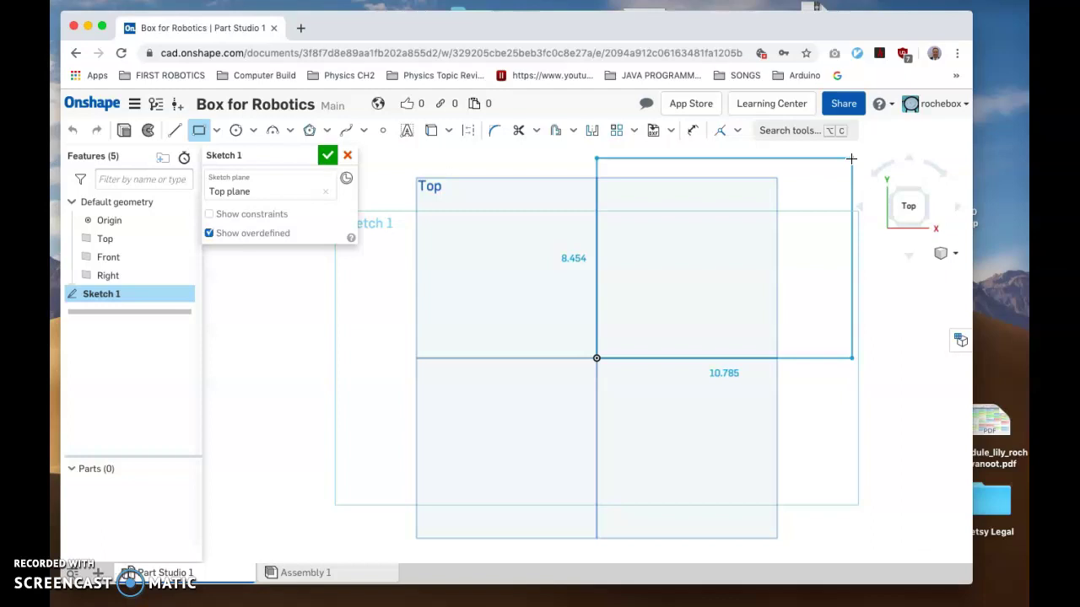
pyautogui.moveTo(851, 158); pyautogui.dragTo(851, 159)
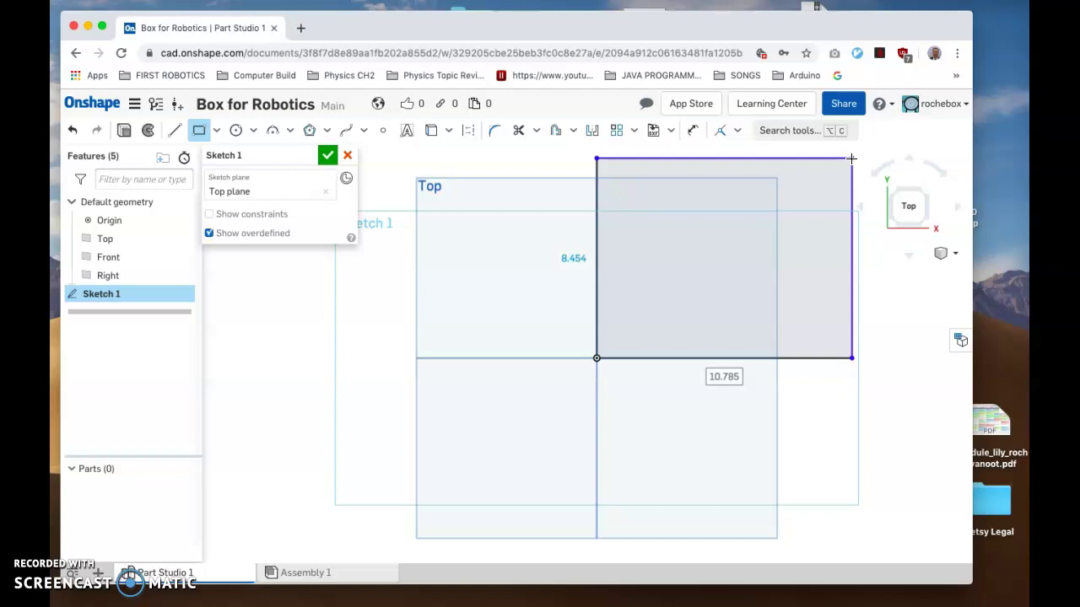
pyautogui.click(851, 158)
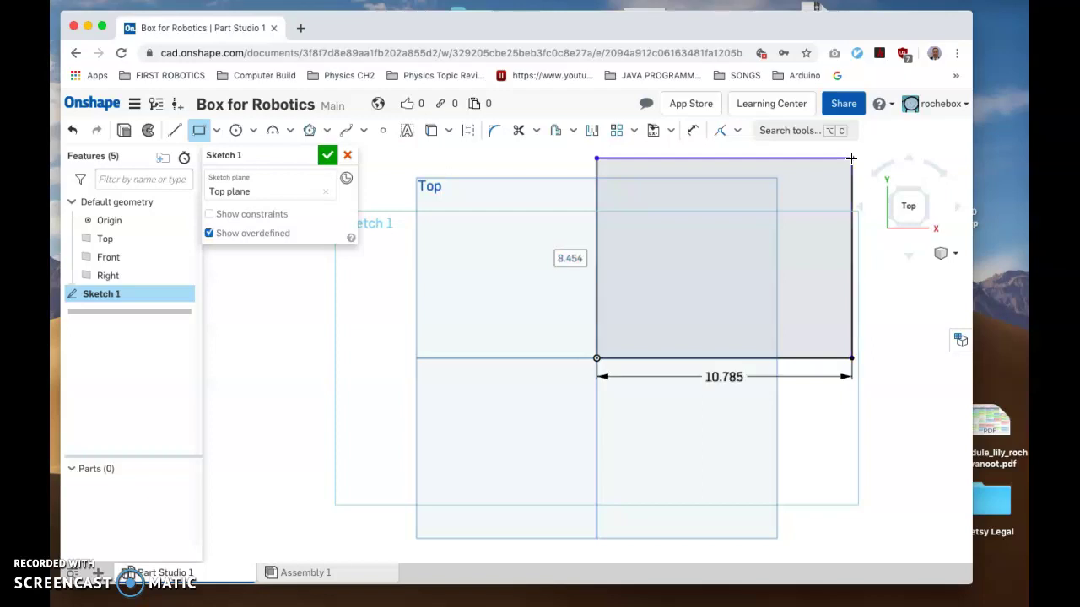
pyautogui.click(682, 325)
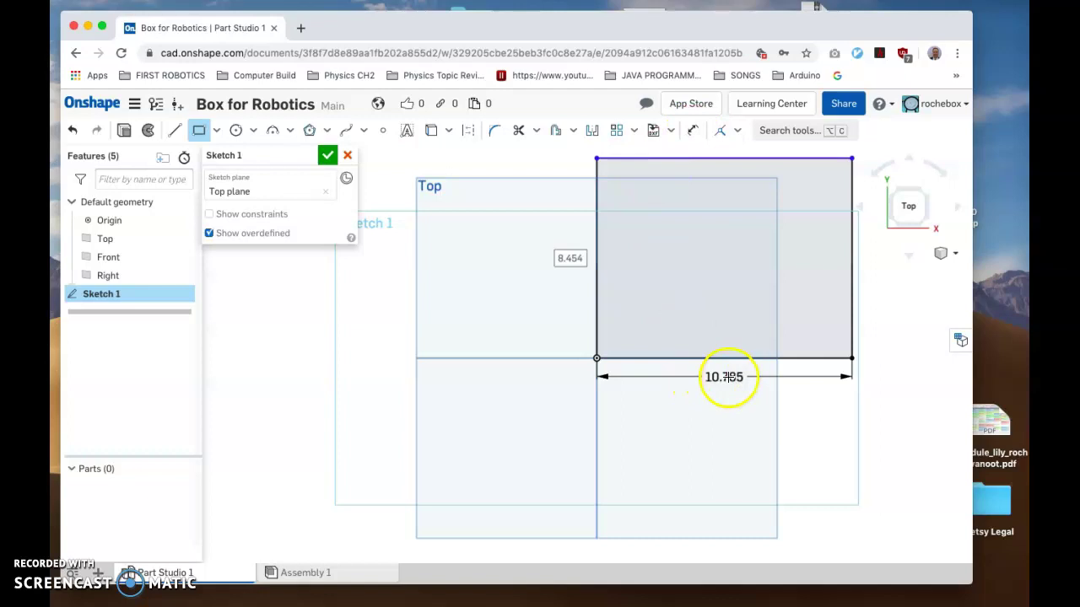
pyautogui.click(603, 241)
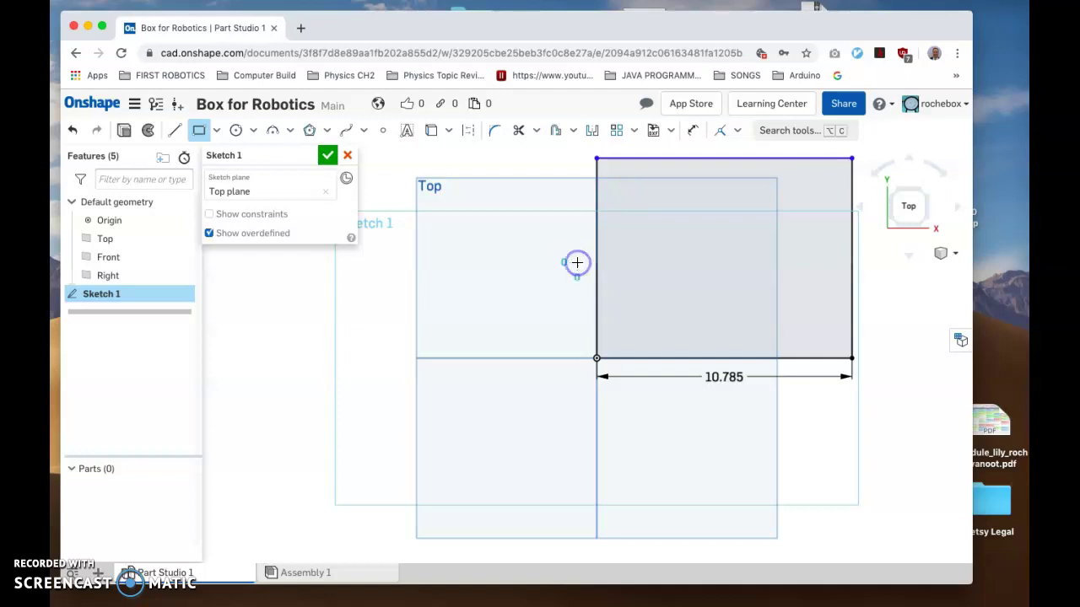
pyautogui.press('Escape')
pyautogui.click(644, 161)
pyautogui.click(548, 258)
pyautogui.click(628, 192)
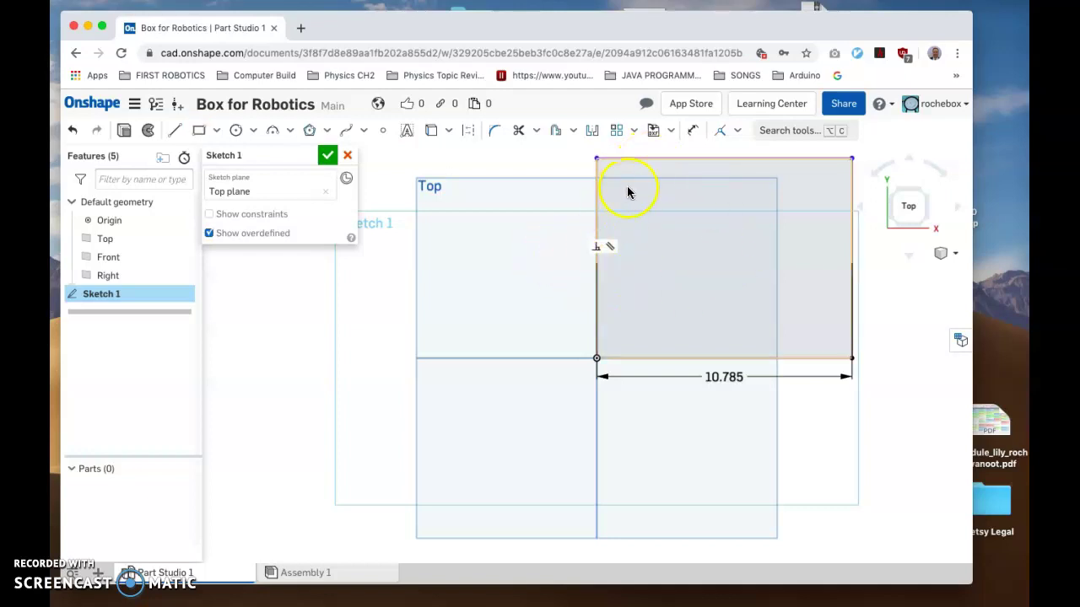
# - Set the rectangle's width dimension to 15 cm
pyautogui.click(692, 133)
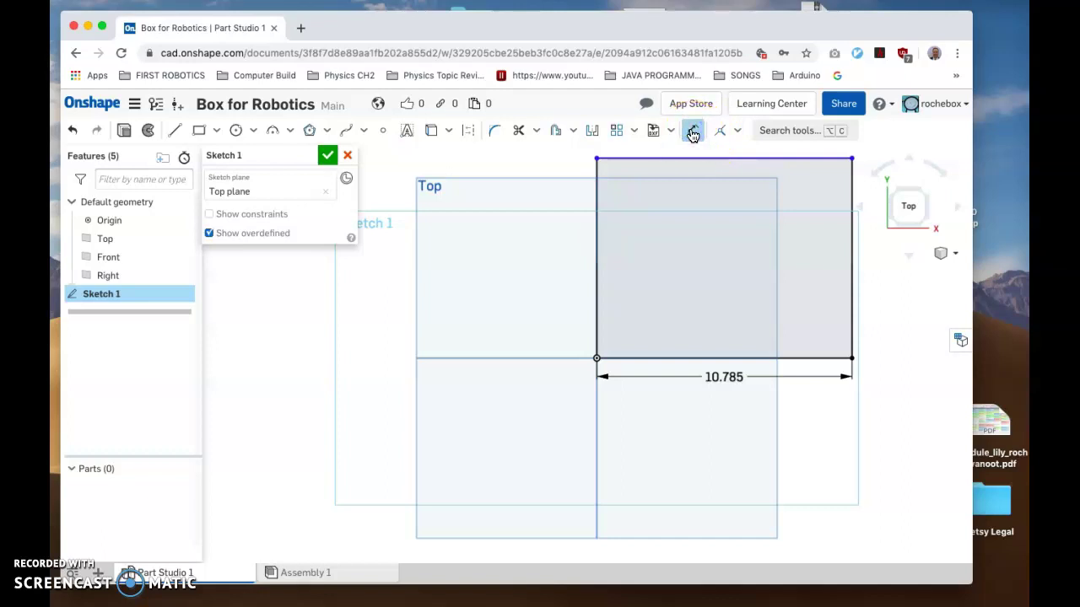
pyautogui.doubleClick(720, 377)
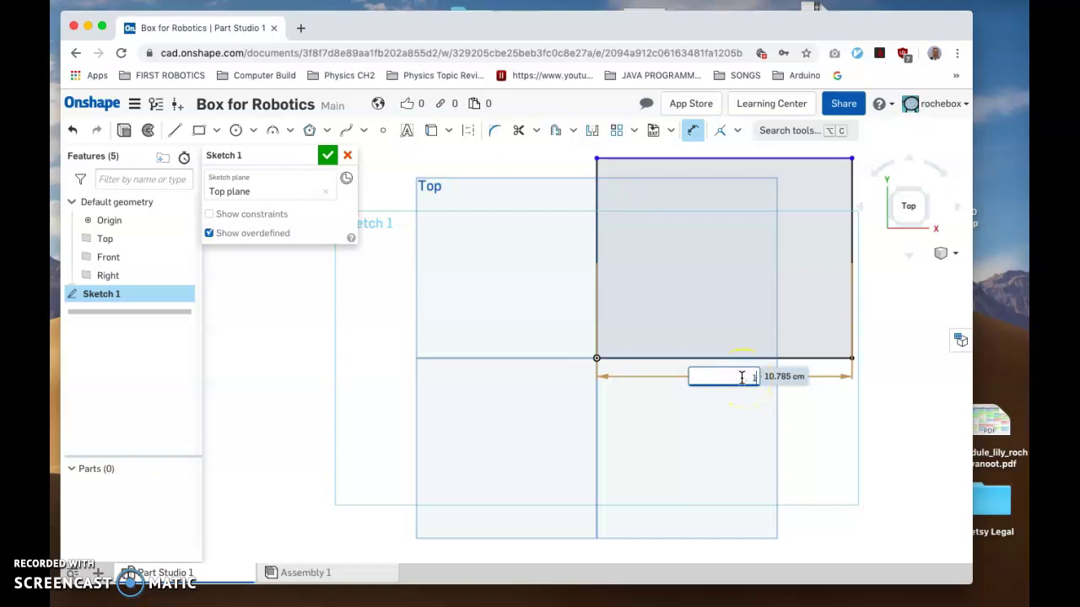
pyautogui.press('Return')
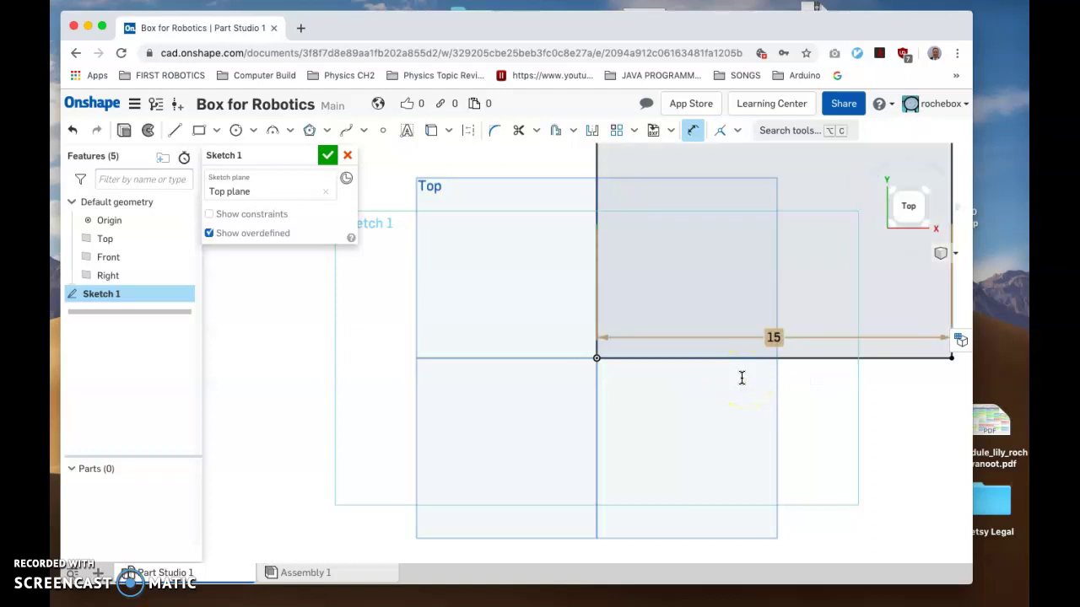
pyautogui.scroll(-3, 687, 391)
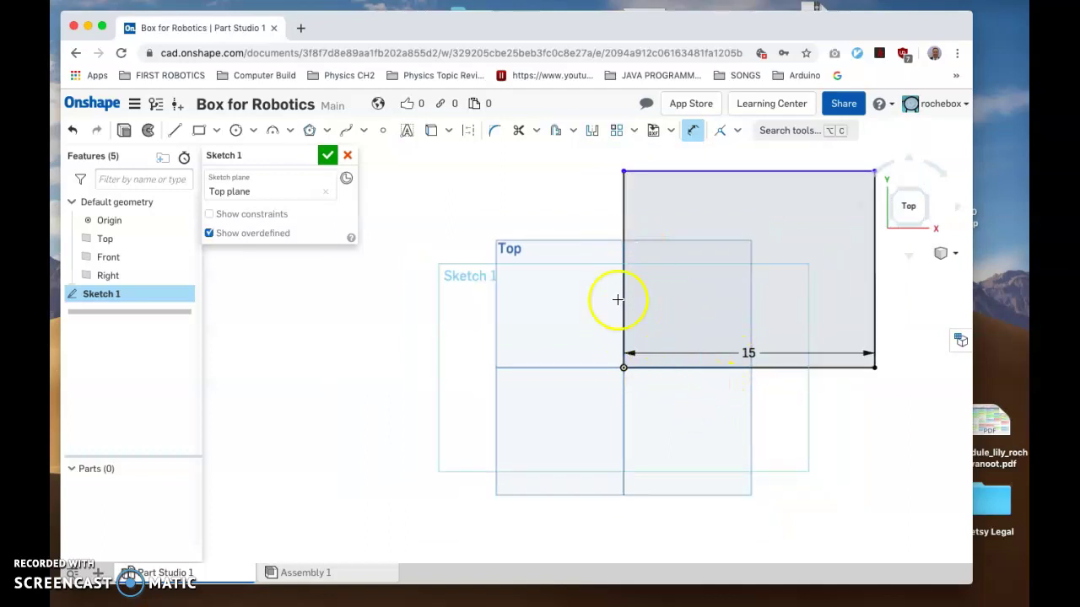
# - Dimension the rectangle's vertical side through the origin, placing the dimension outside the rectangle, and set it to 11 cm
pyautogui.click(693, 134)
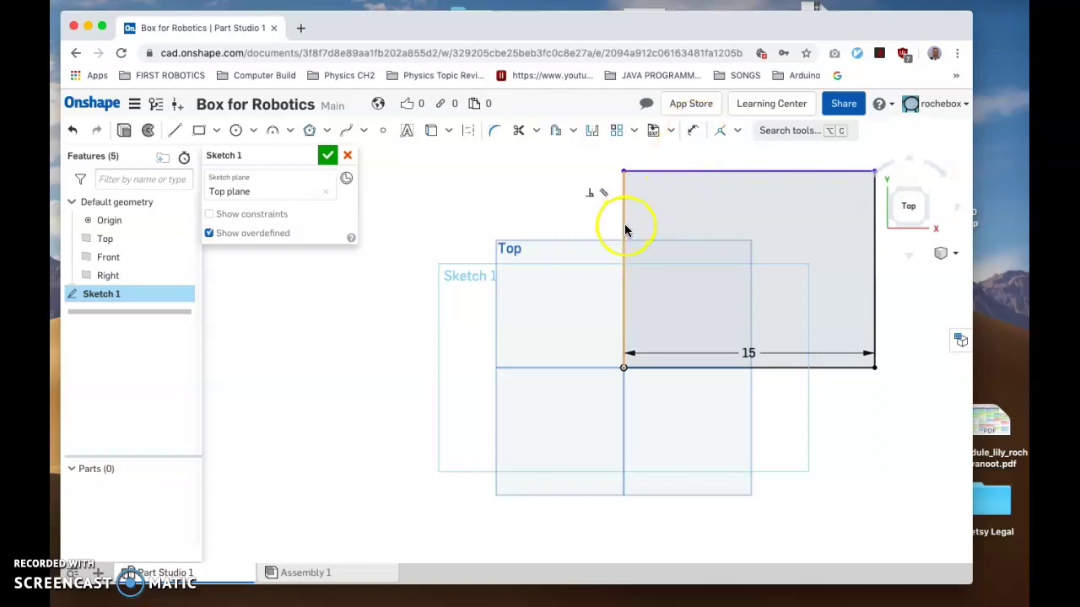
pyautogui.click(695, 131)
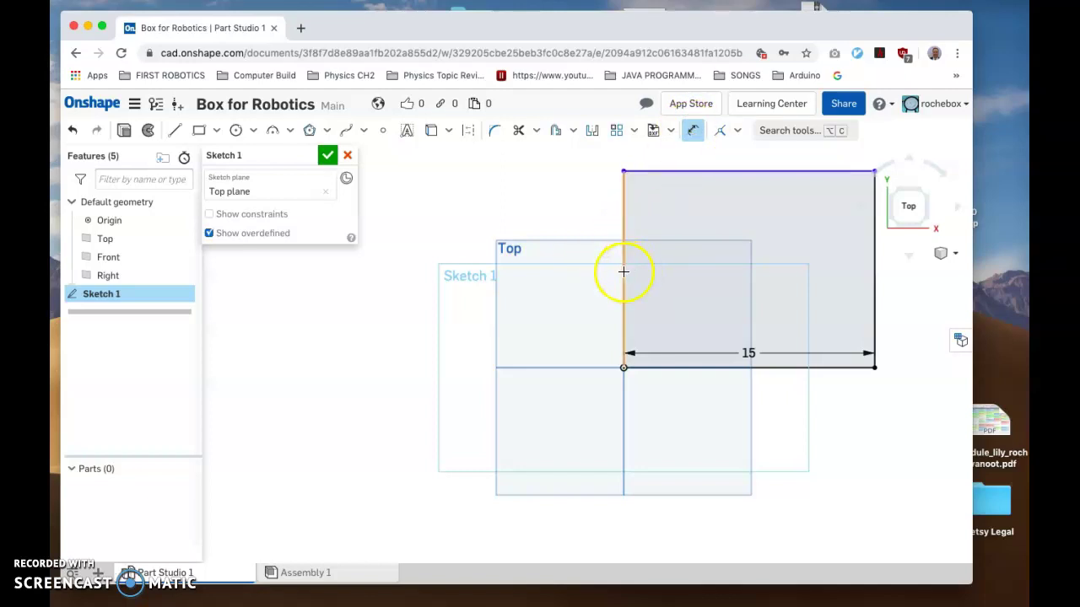
pyautogui.click(693, 132)
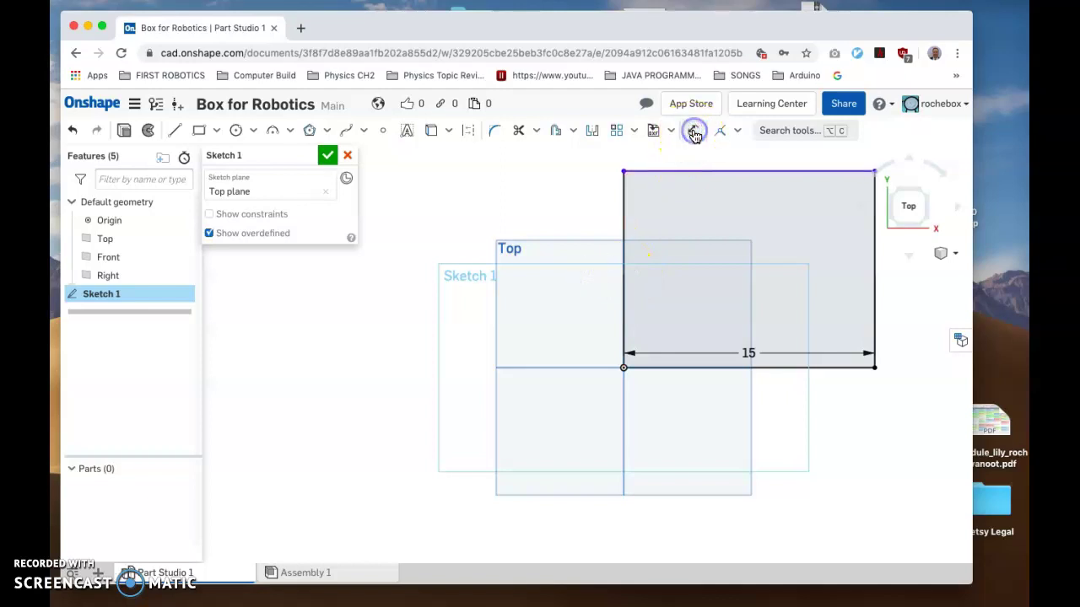
pyautogui.click(692, 132)
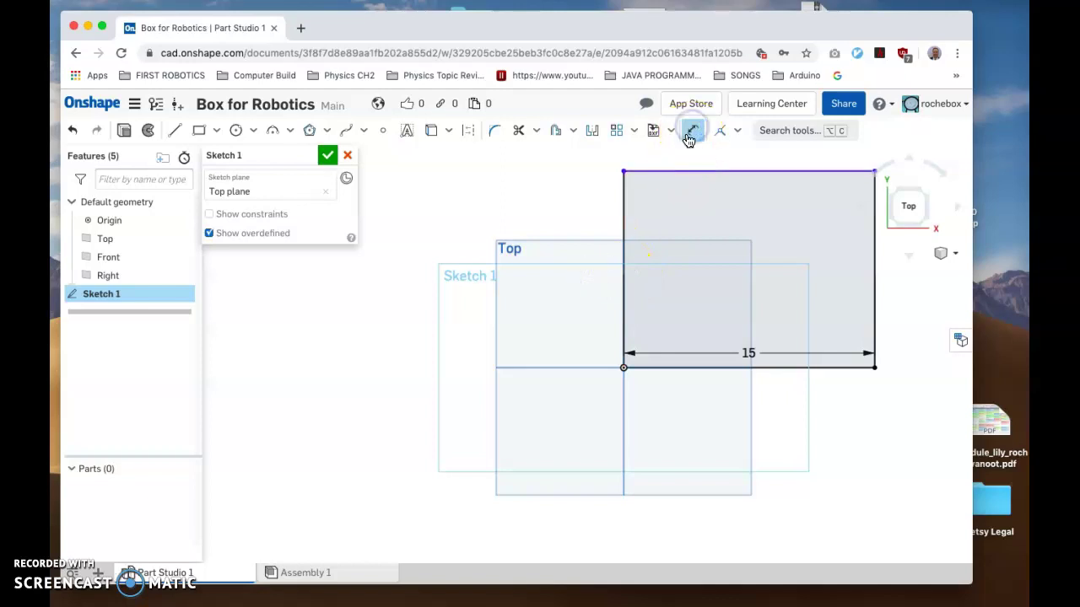
pyautogui.click(624, 273)
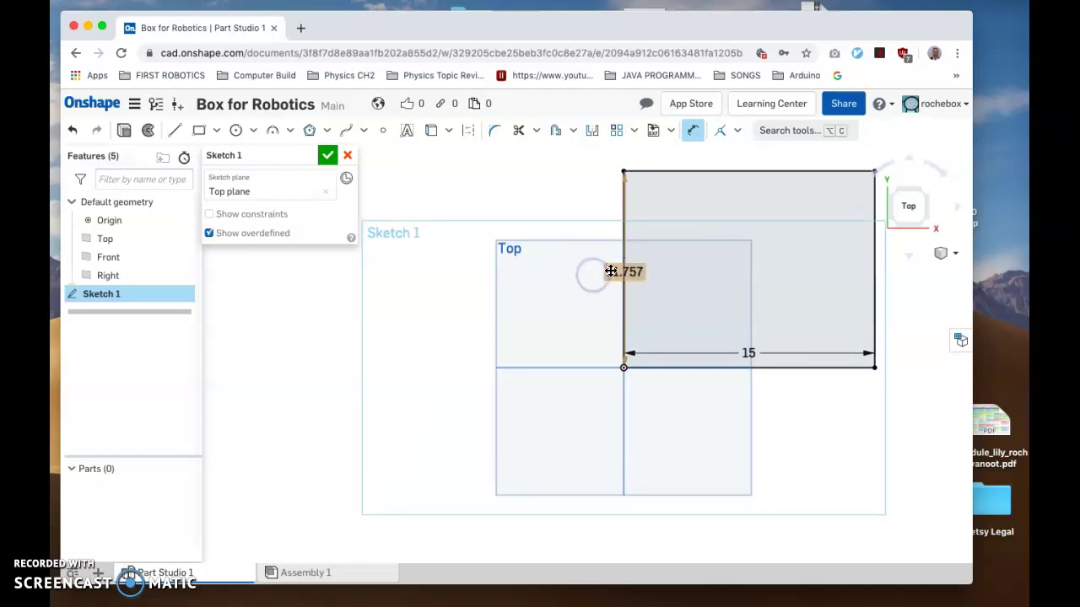
pyautogui.click(563, 272)
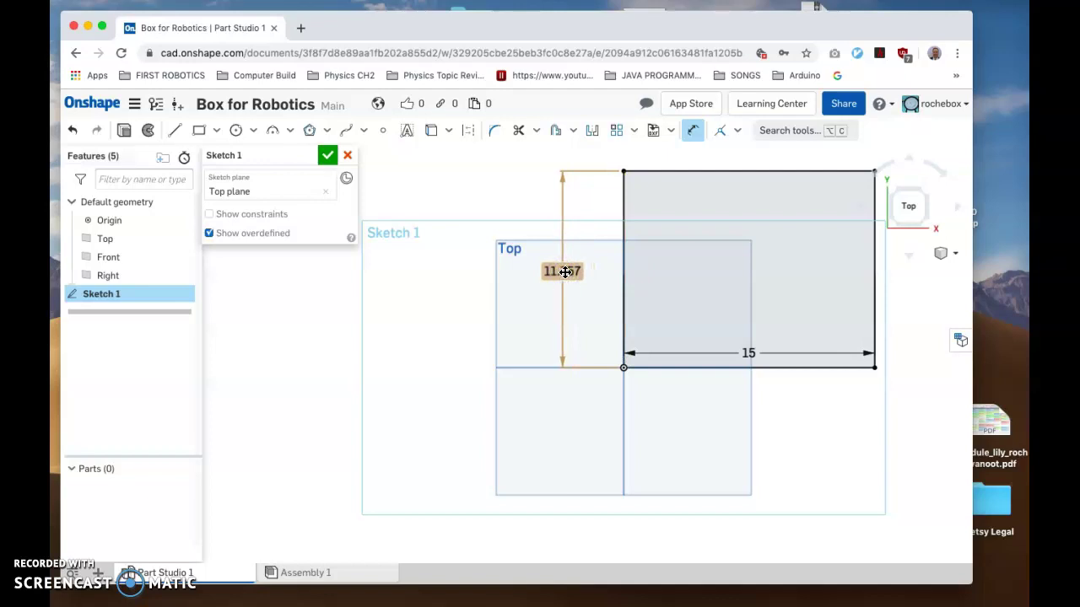
pyautogui.doubleClick(571, 273)
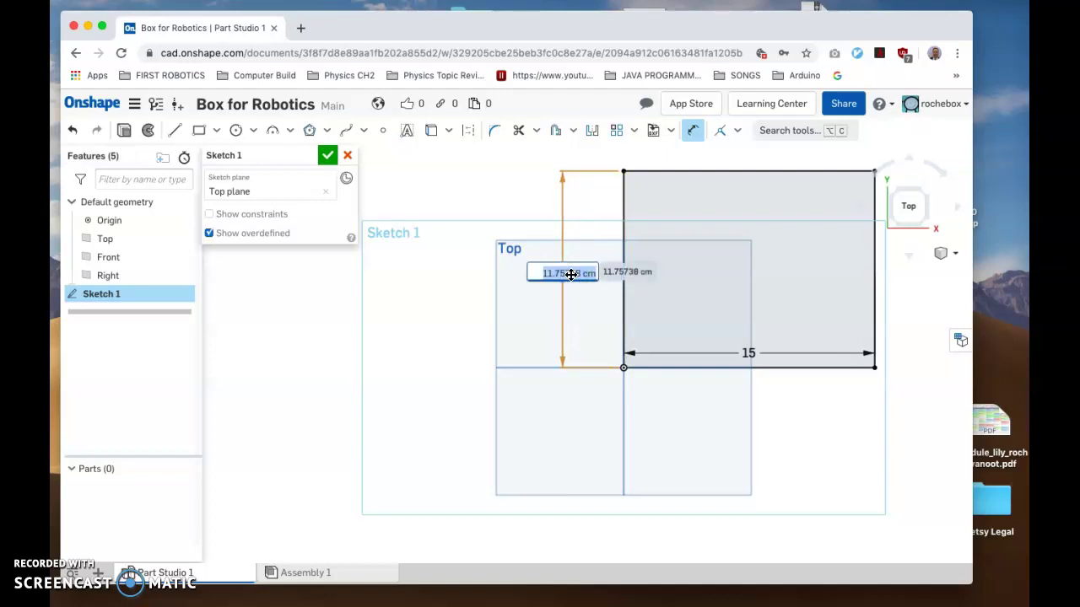
pyautogui.click(575, 274)
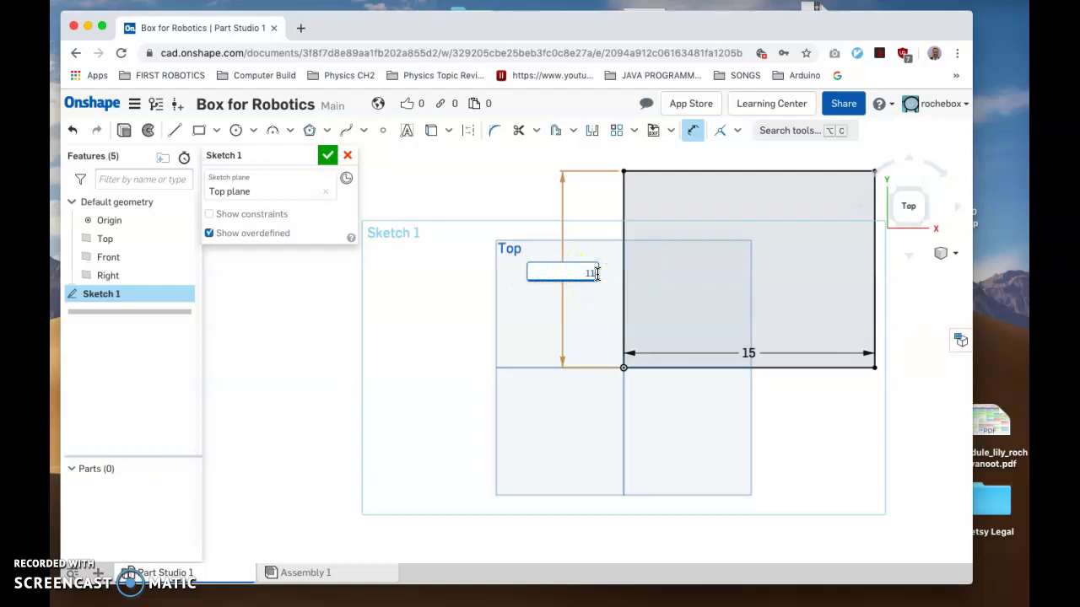
pyautogui.write('11')
pyautogui.press('Return')
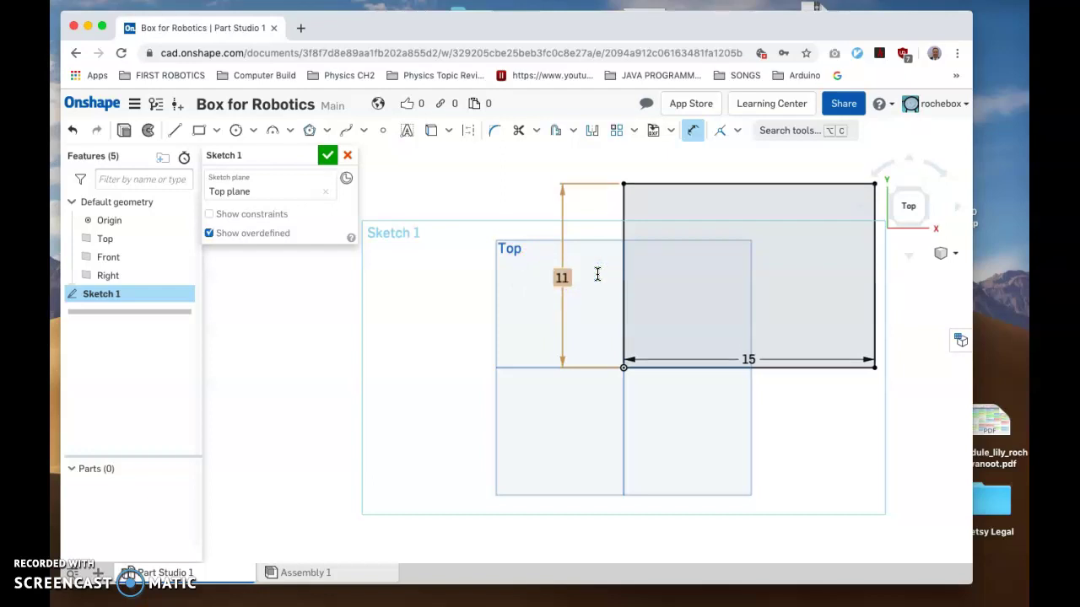
# - Move the 15 cm width dimension just below the rectangle's lower edge and finish the sketch
pyautogui.scroll(-3, 647, 361)
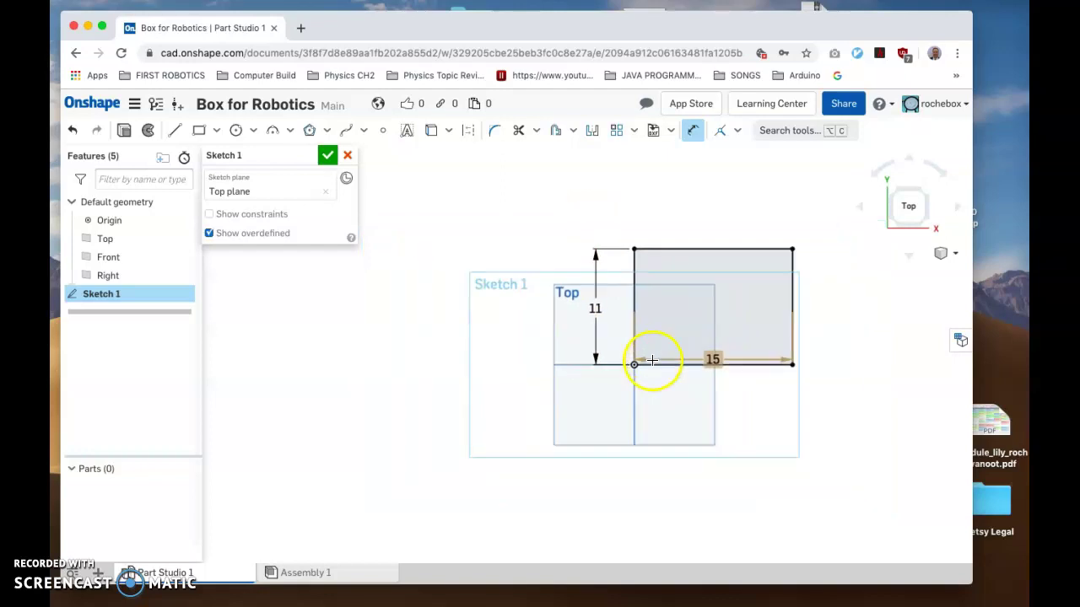
pyautogui.moveTo(496, 380)
pyautogui.mouseDown(button='right')
pyautogui.moveTo(439, 380)
pyautogui.moveTo(473, 379)
pyautogui.moveTo(503, 320)
pyautogui.moveTo(535, 315)
pyautogui.moveTo(470, 373)
pyautogui.moveTo(496, 409)
pyautogui.moveTo(525, 398)
pyautogui.moveTo(508, 408)
pyautogui.mouseUp(button='right')
pyautogui.click(901, 205)
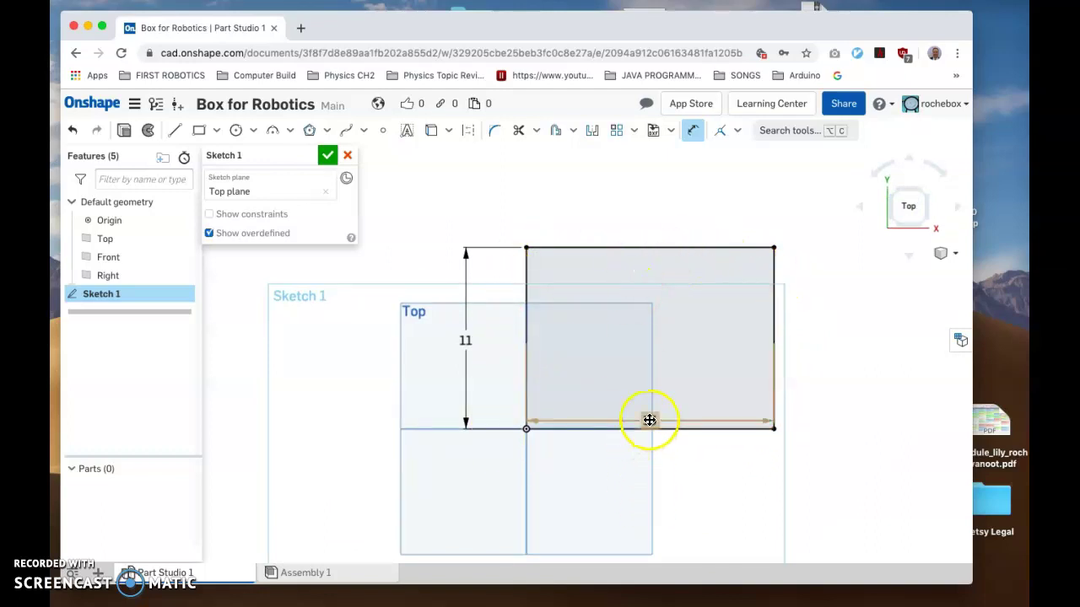
pyautogui.moveTo(648, 422); pyautogui.dragTo(648, 458)
pyautogui.click(530, 458)
pyautogui.click(547, 349)
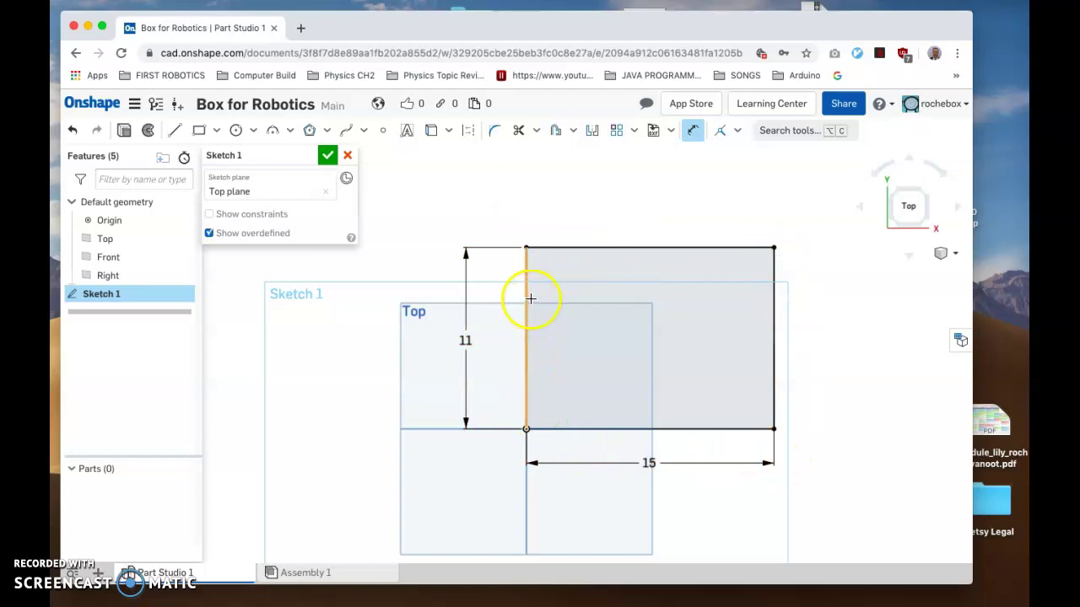
pyautogui.click(327, 158)
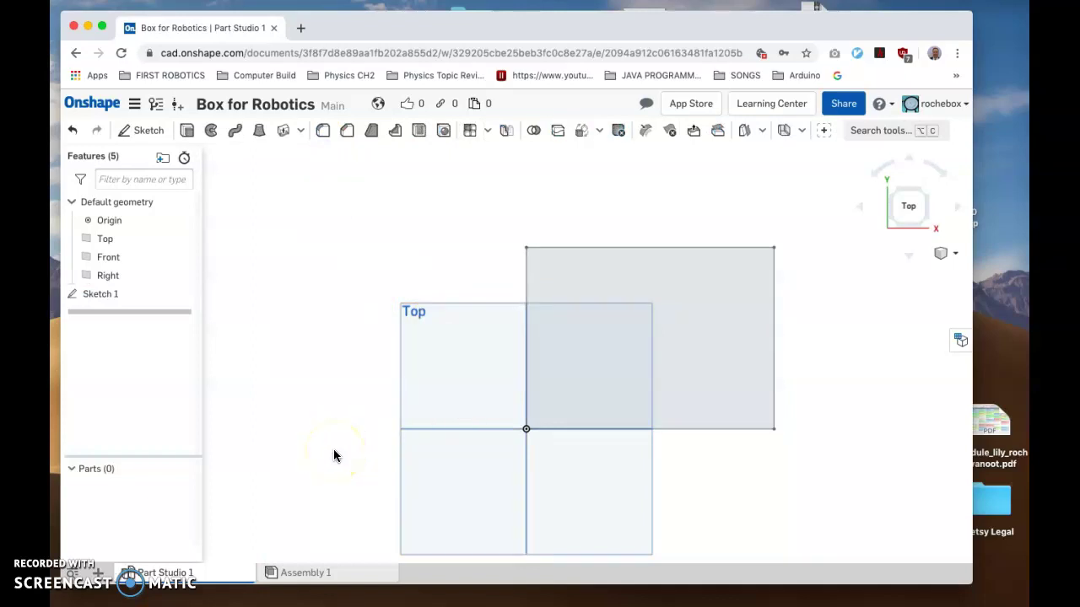
# - Extrude the sketched rectangle upward as a new solid with a blind depth of about 8.7 cm
pyautogui.moveTo(333, 449); pyautogui.dragTo(290, 418, button='right')
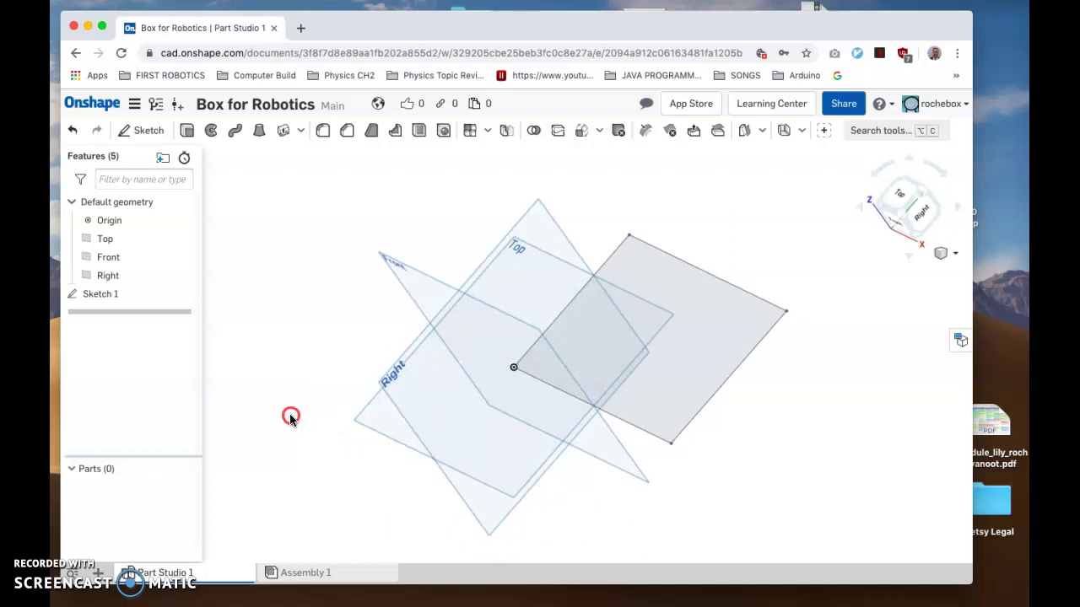
pyautogui.moveTo(290, 419)
pyautogui.mouseDown(button='right')
pyautogui.moveTo(309, 412)
pyautogui.moveTo(253, 414)
pyautogui.moveTo(302, 423)
pyautogui.moveTo(290, 426)
pyautogui.mouseUp(button='right')
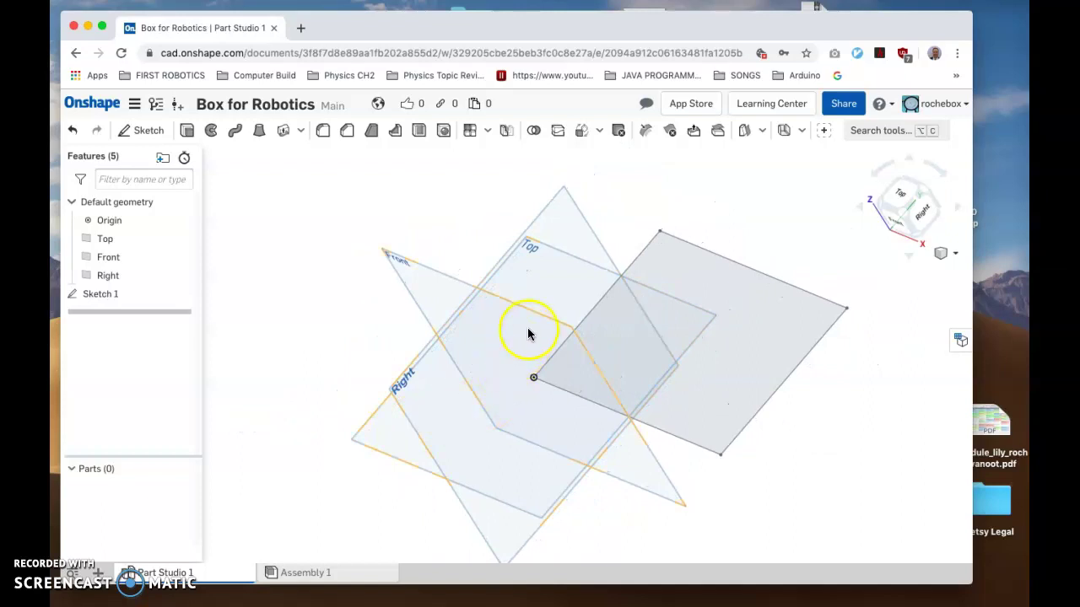
pyautogui.click(188, 132)
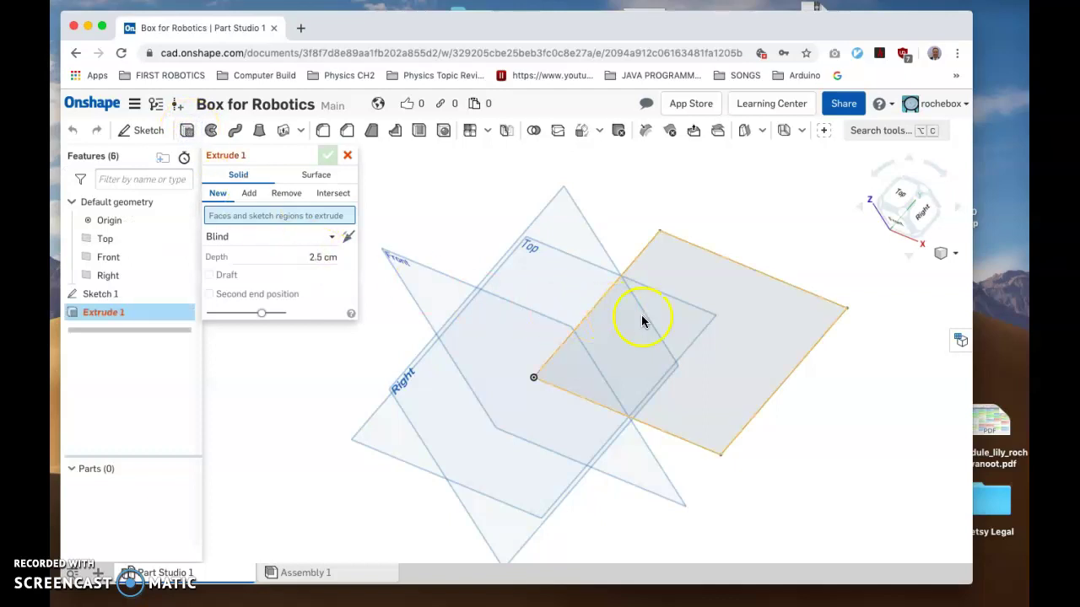
pyautogui.click(751, 329)
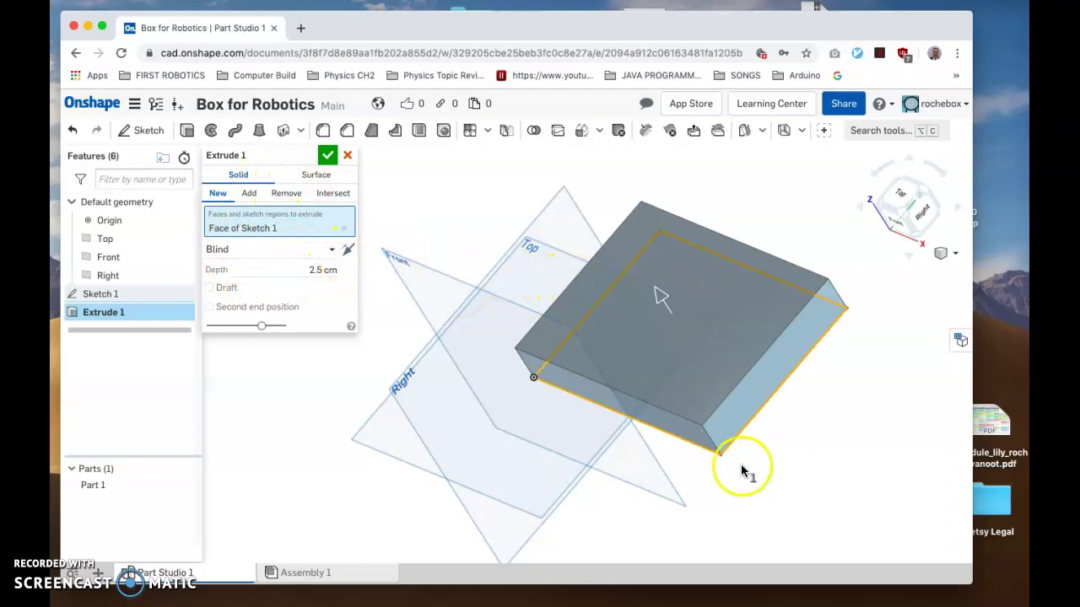
pyautogui.scroll(3, 693, 449)
pyautogui.scroll(2, 693, 454)
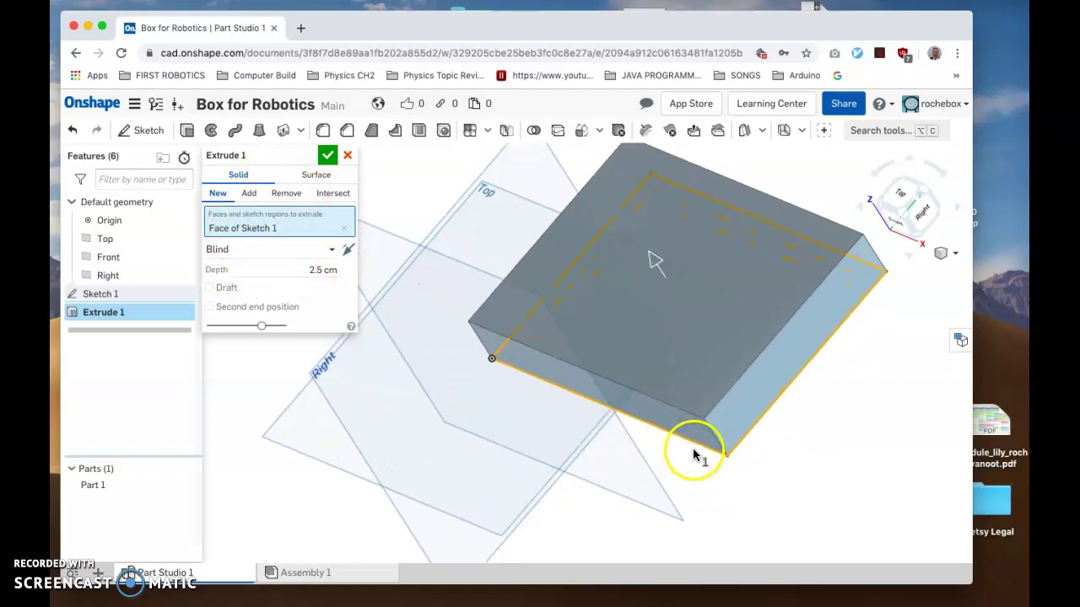
pyautogui.moveTo(653, 262); pyautogui.dragTo(593, 168)
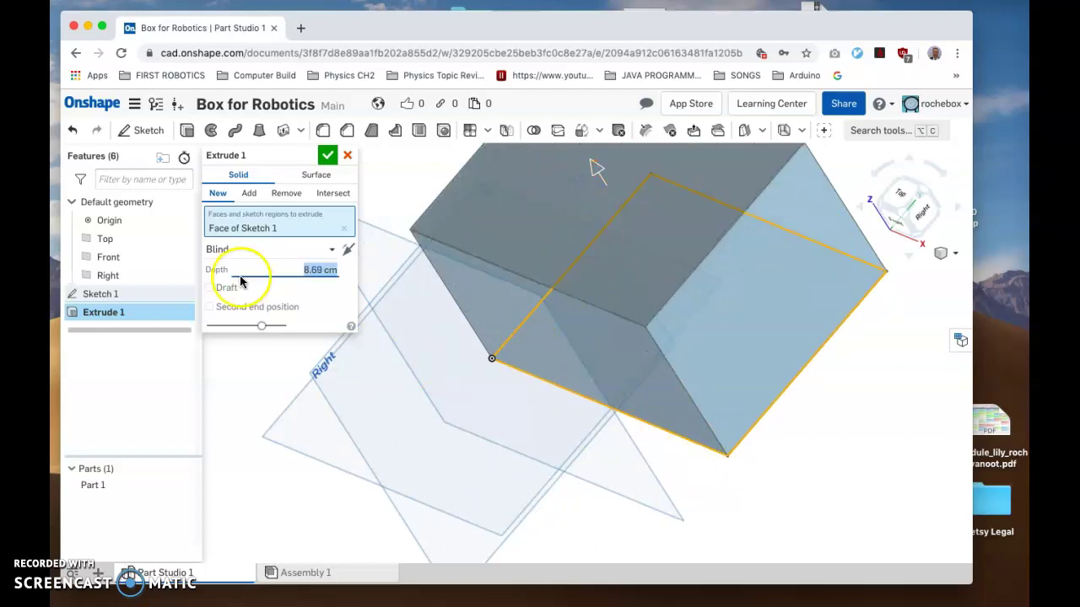
# - Set the extrusion's depth to 10 cm and inspect the box from an angled side view
pyautogui.click(329, 270)
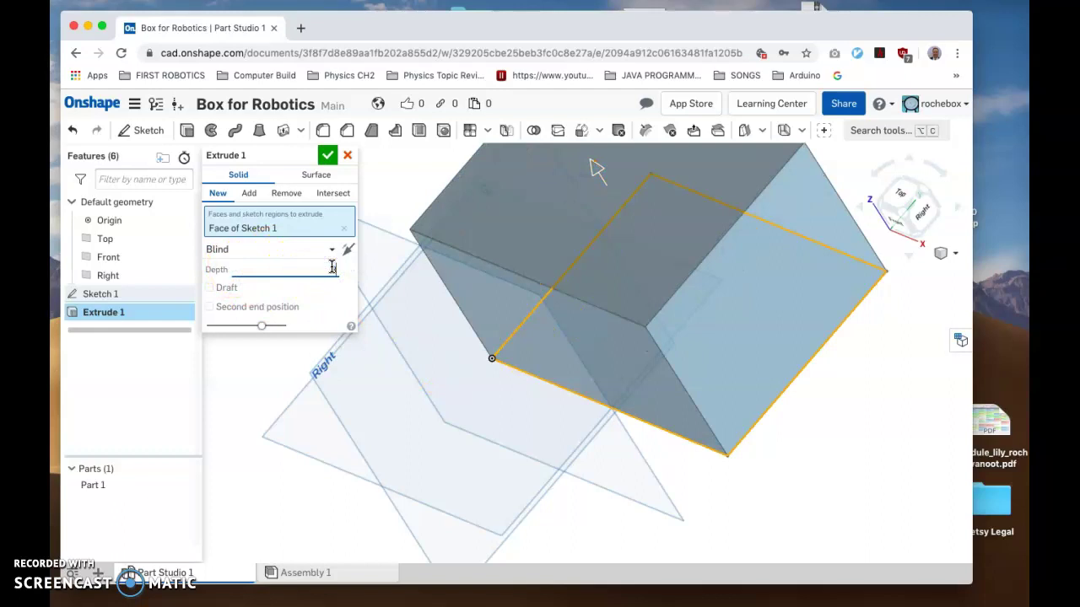
pyautogui.write('8')
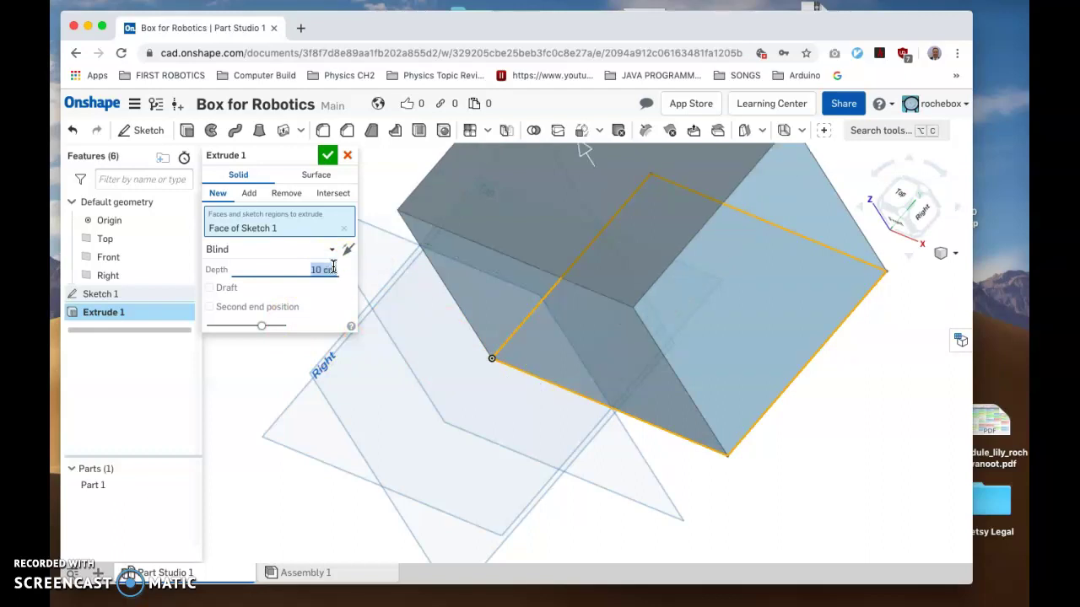
pyautogui.scroll(-3, 643, 489)
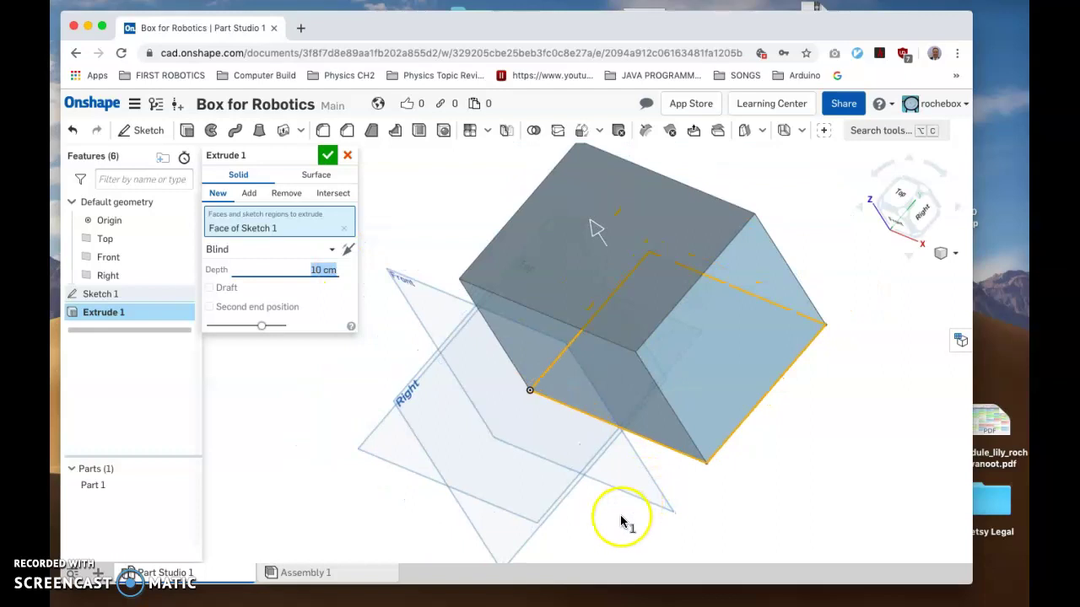
pyautogui.click(730, 512)
pyautogui.moveTo(730, 511); pyautogui.dragTo(636, 477, button='right')
pyautogui.moveTo(682, 460)
pyautogui.mouseDown(button='right')
pyautogui.moveTo(728, 441)
pyautogui.moveTo(684, 418)
pyautogui.moveTo(669, 450)
pyautogui.mouseUp(button='right')
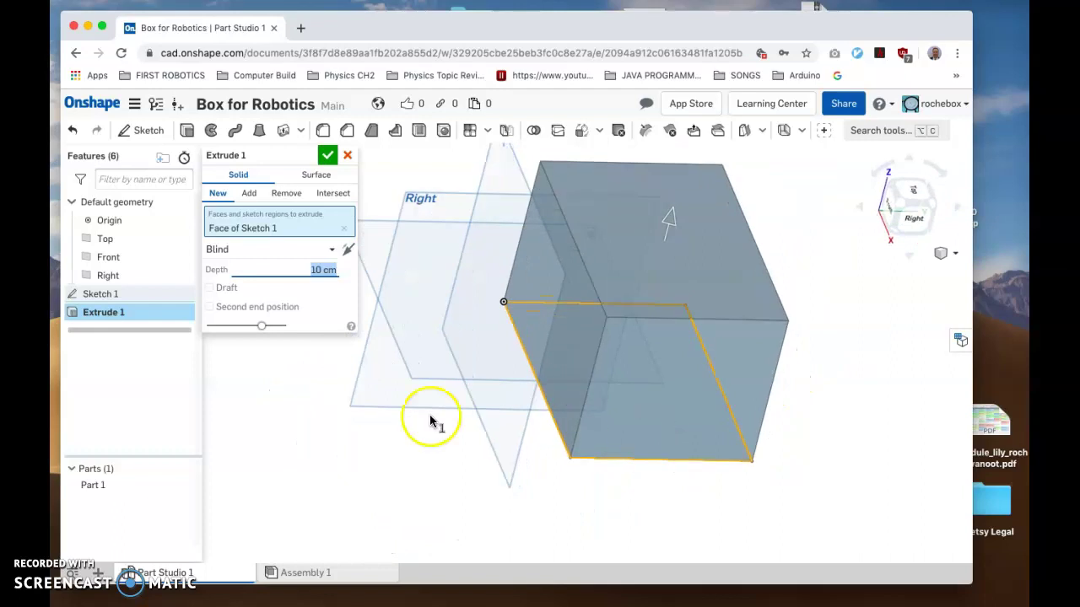
# - Try the extrusion's opposite direction and a second blind end position with a 10 cm depth, discarding both options
pyautogui.click(346, 250)
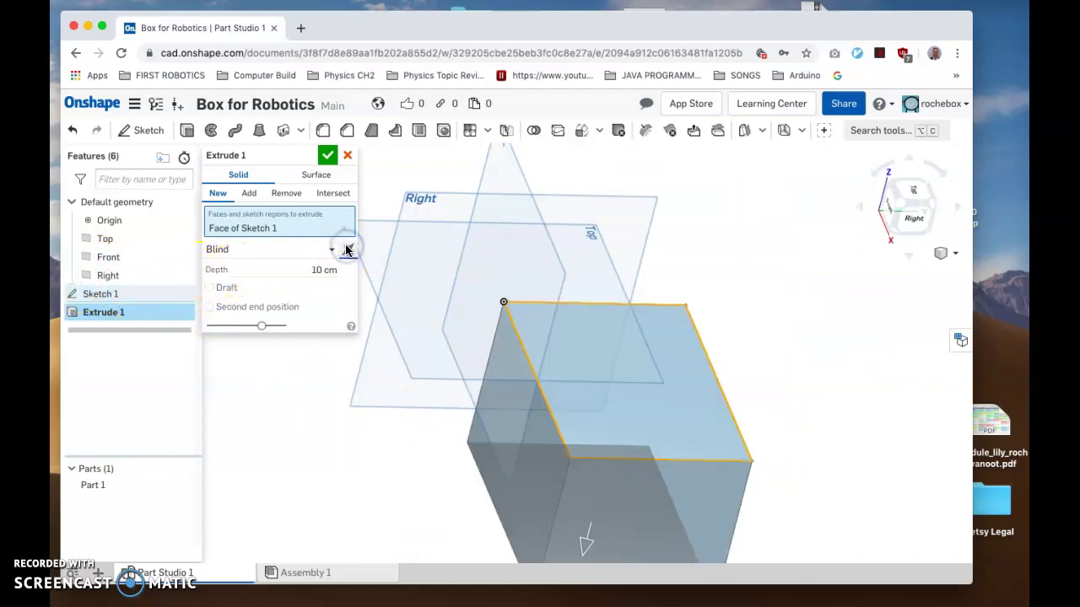
pyautogui.click(346, 249)
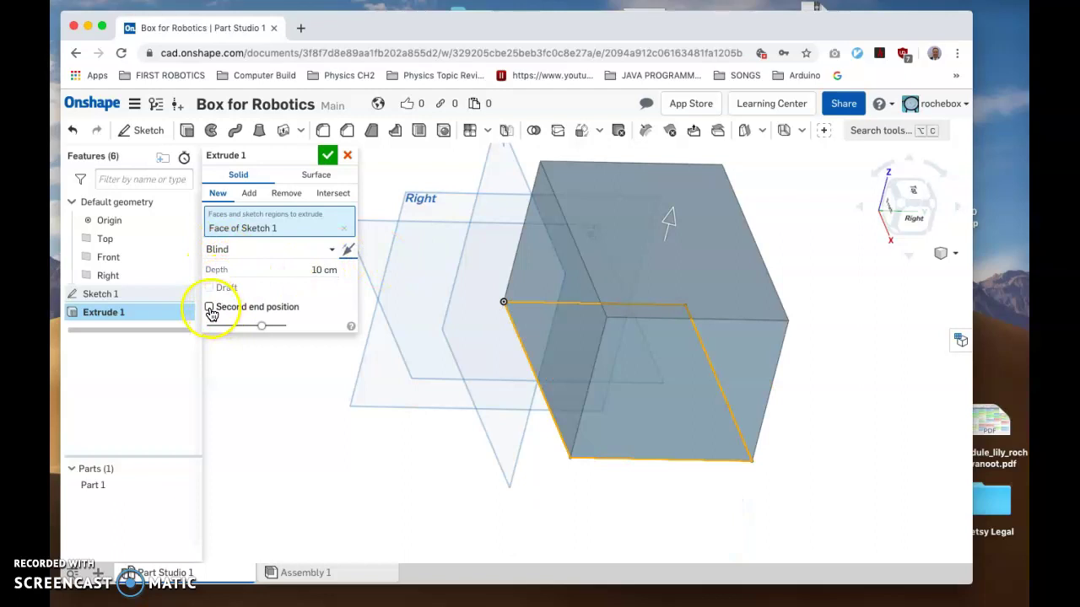
pyautogui.click(209, 308)
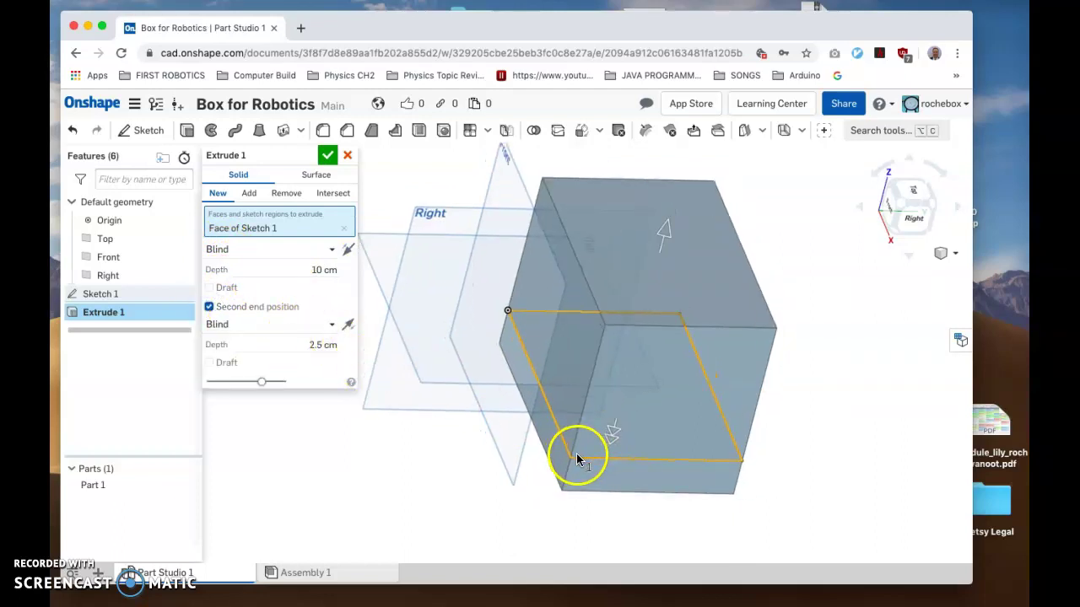
pyautogui.moveTo(495, 500); pyautogui.dragTo(501, 472, button='right')
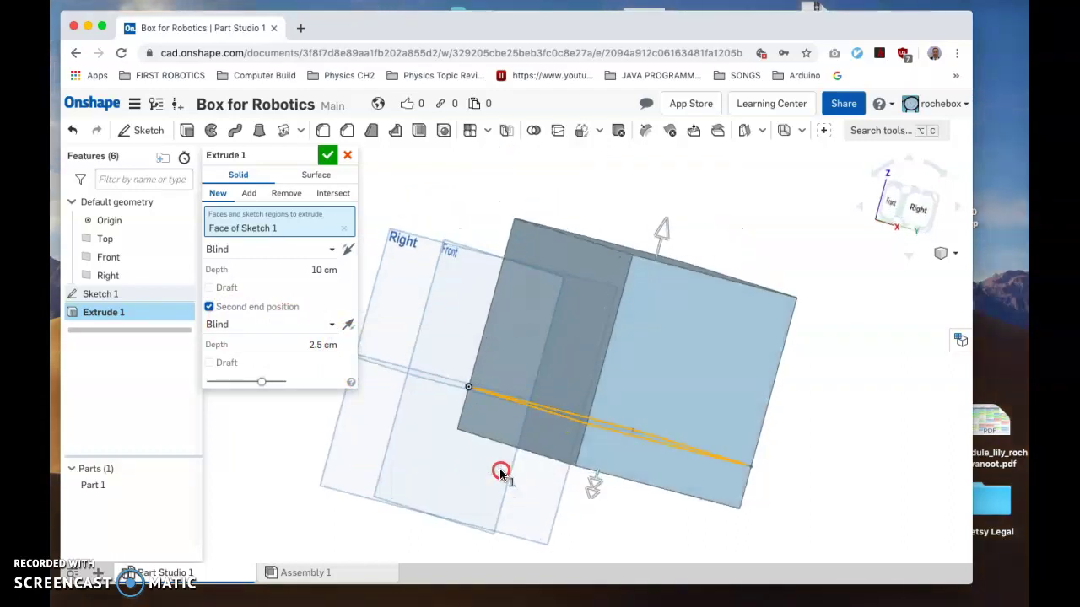
pyautogui.doubleClick(314, 344)
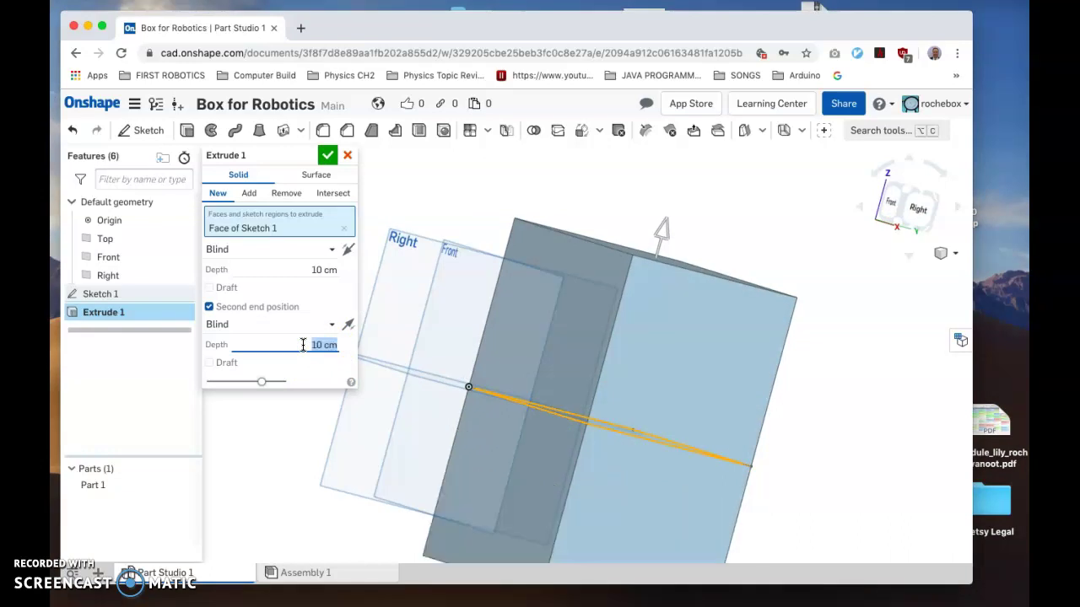
pyautogui.scroll(3, 609, 419)
pyautogui.scroll(-4, 608, 418)
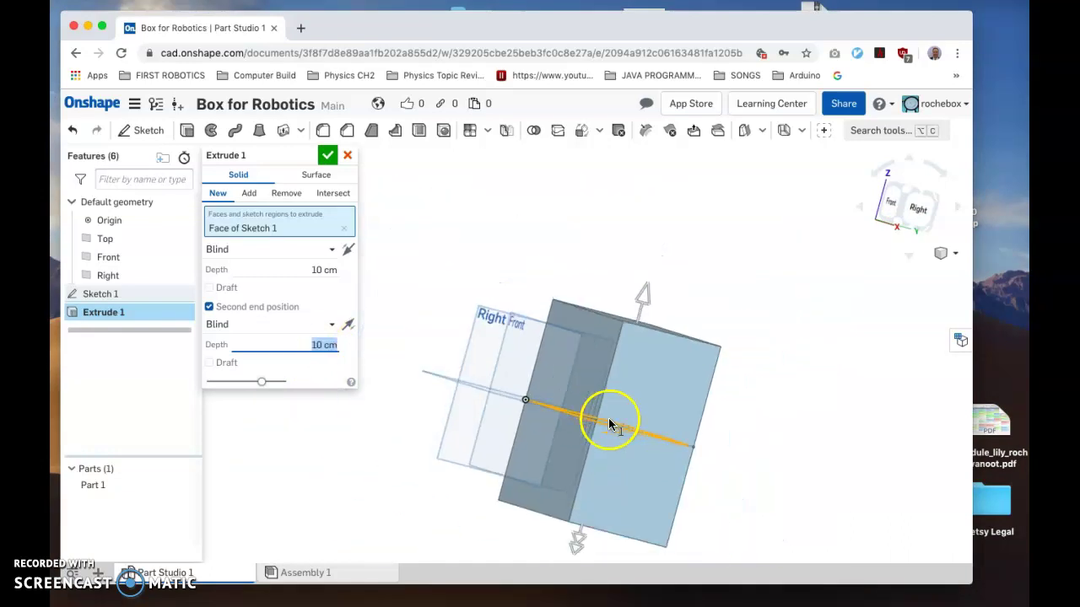
pyautogui.click(210, 307)
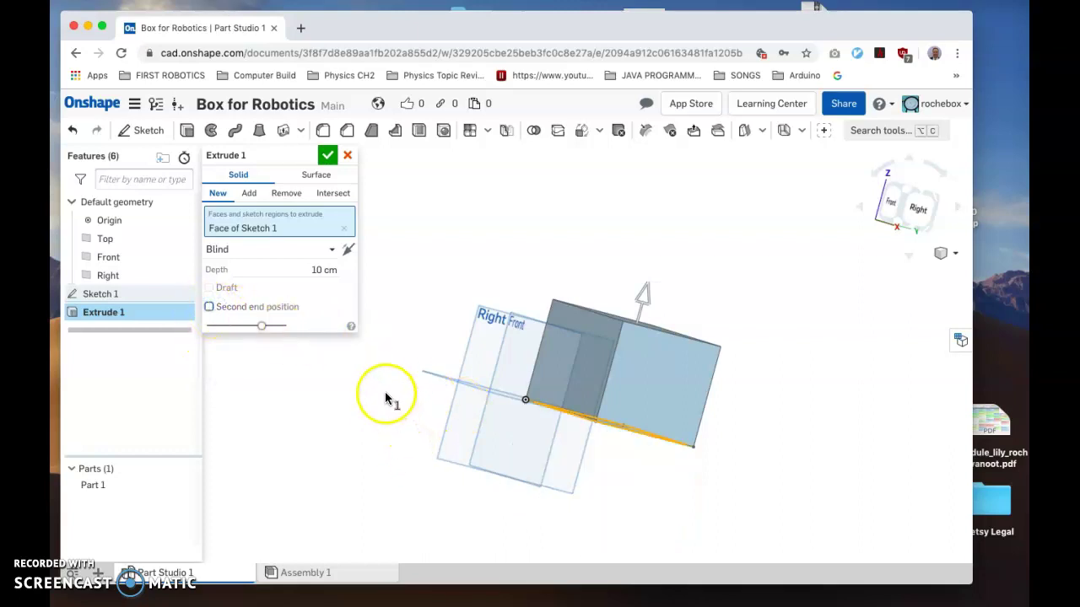
# - Inspect the upward 10 cm extrusion from above and accept it as the solid box
pyautogui.click(438, 394)
pyautogui.moveTo(437, 393); pyautogui.dragTo(427, 418, button='right')
pyautogui.scroll(4, 427, 417)
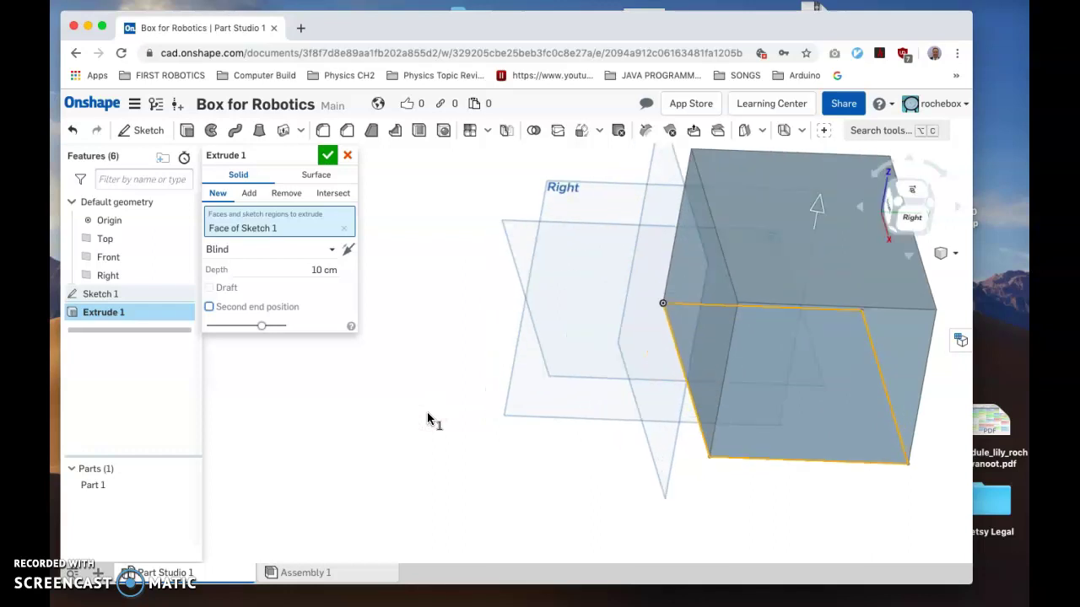
pyautogui.scroll(-1, 409, 446)
pyautogui.moveTo(406, 455); pyautogui.dragTo(273, 531, button='middle')
pyautogui.moveTo(293, 529); pyautogui.dragTo(328, 538, button='right')
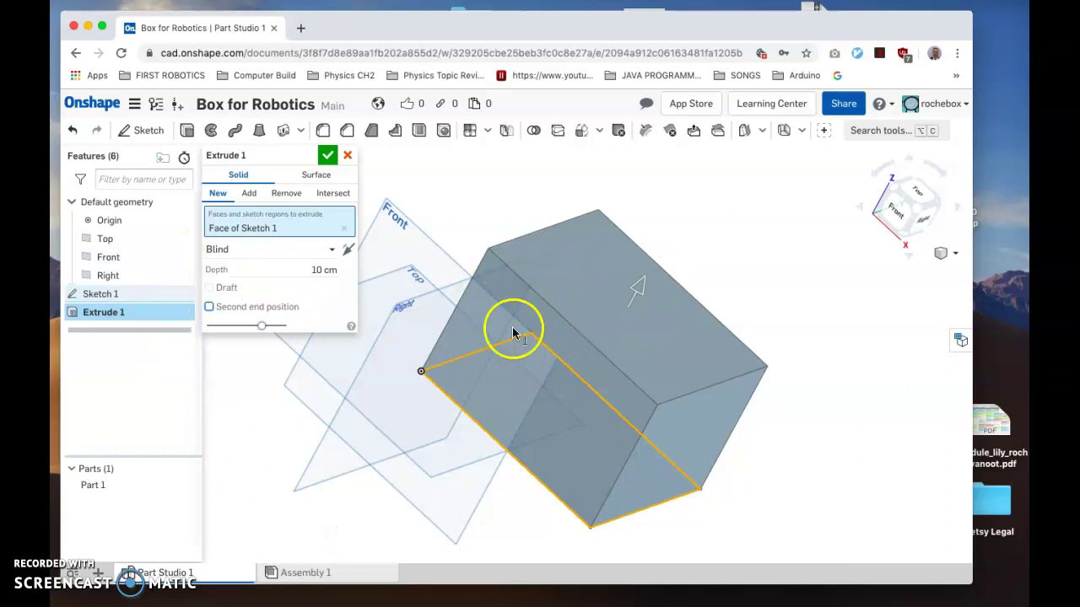
pyautogui.click(327, 156)
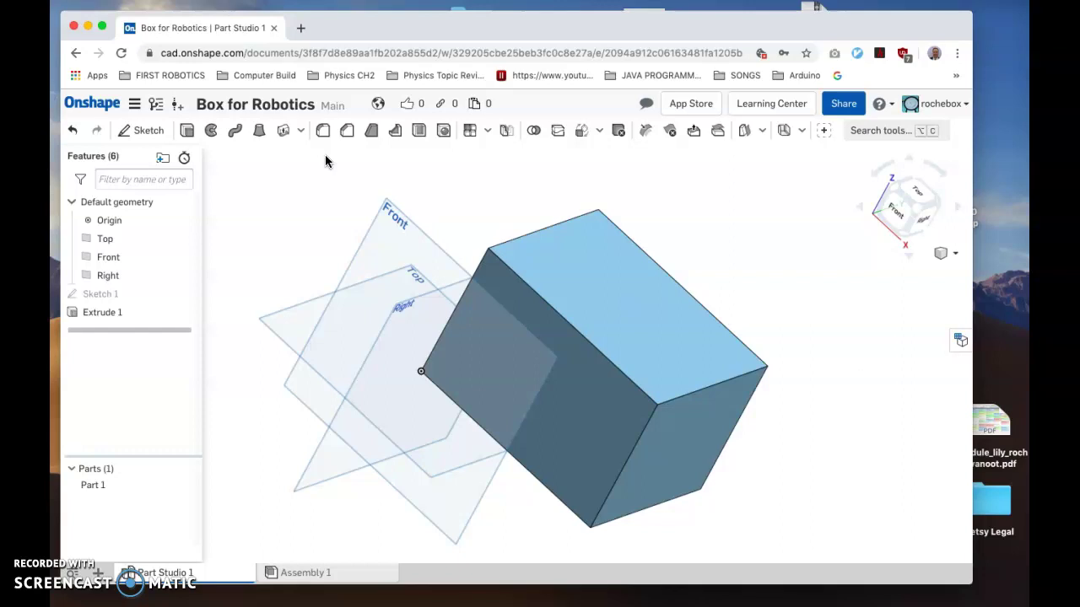
# - Shell the box with its top face as the face to remove, and look into the open interior
pyautogui.scroll(-2, 832, 357)
pyautogui.scroll(1, 832, 356)
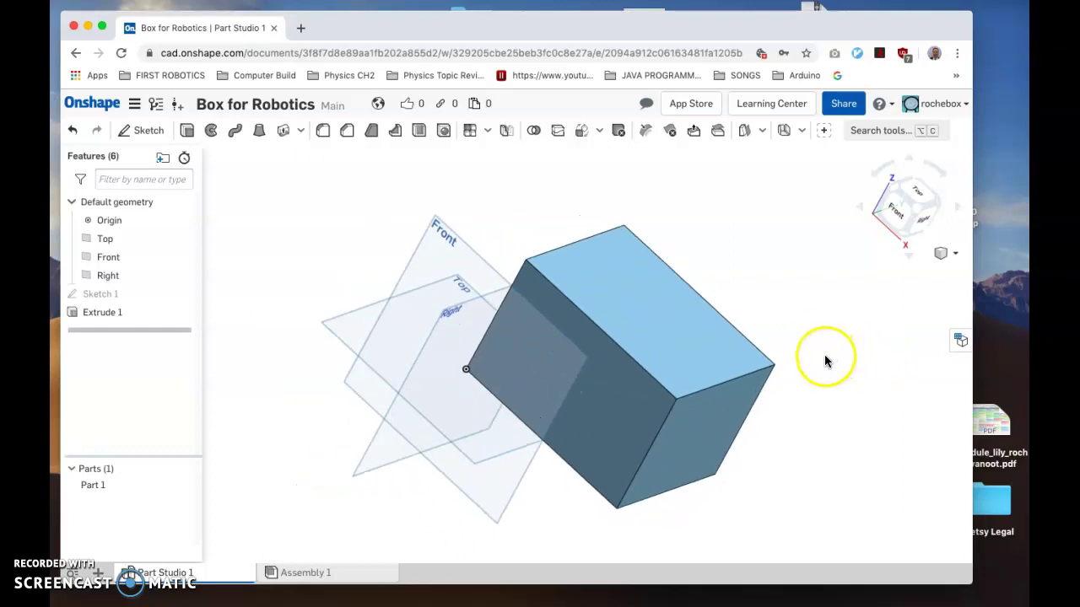
pyautogui.moveTo(822, 361); pyautogui.dragTo(754, 332, button='right')
pyautogui.moveTo(811, 408)
pyautogui.mouseDown(button='right')
pyautogui.moveTo(827, 359)
pyautogui.moveTo(788, 325)
pyautogui.moveTo(646, 318)
pyautogui.moveTo(663, 345)
pyautogui.moveTo(682, 349)
pyautogui.moveTo(675, 356)
pyautogui.moveTo(694, 308)
pyautogui.mouseUp(button='right')
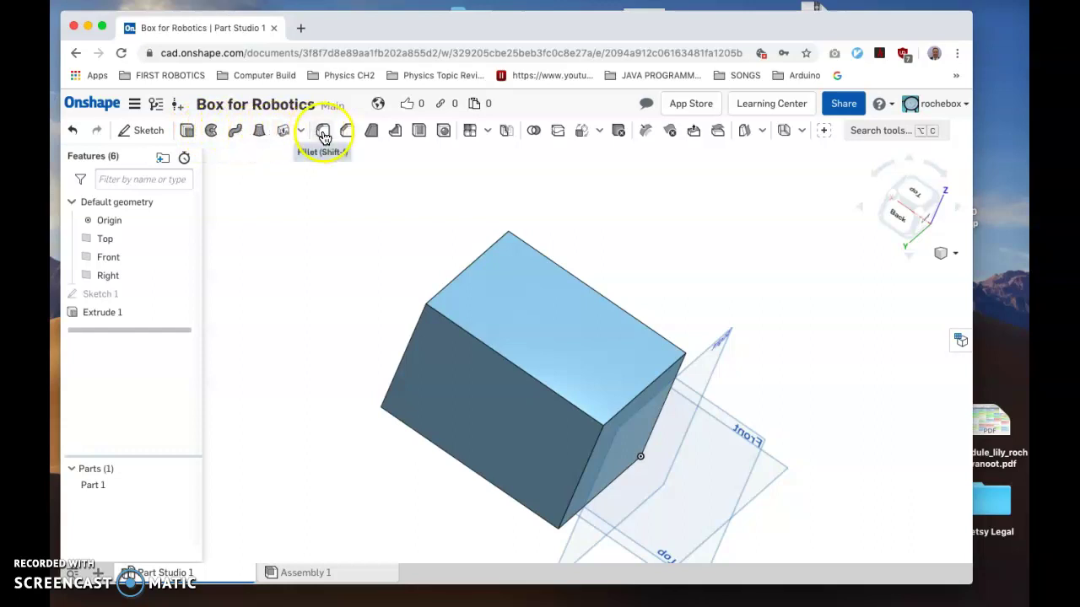
pyautogui.click(417, 133)
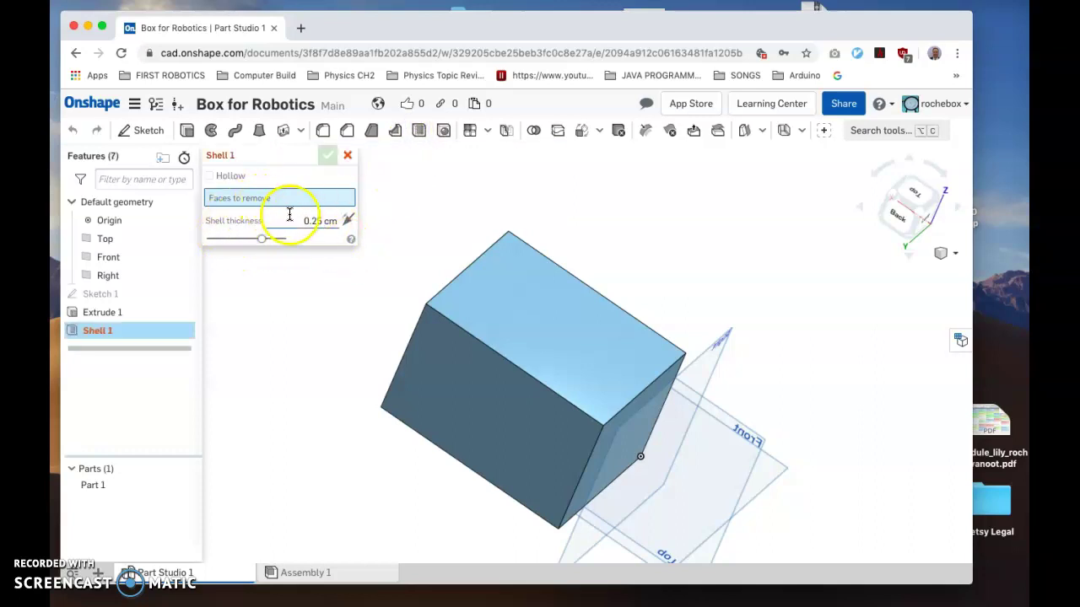
pyautogui.click(247, 202)
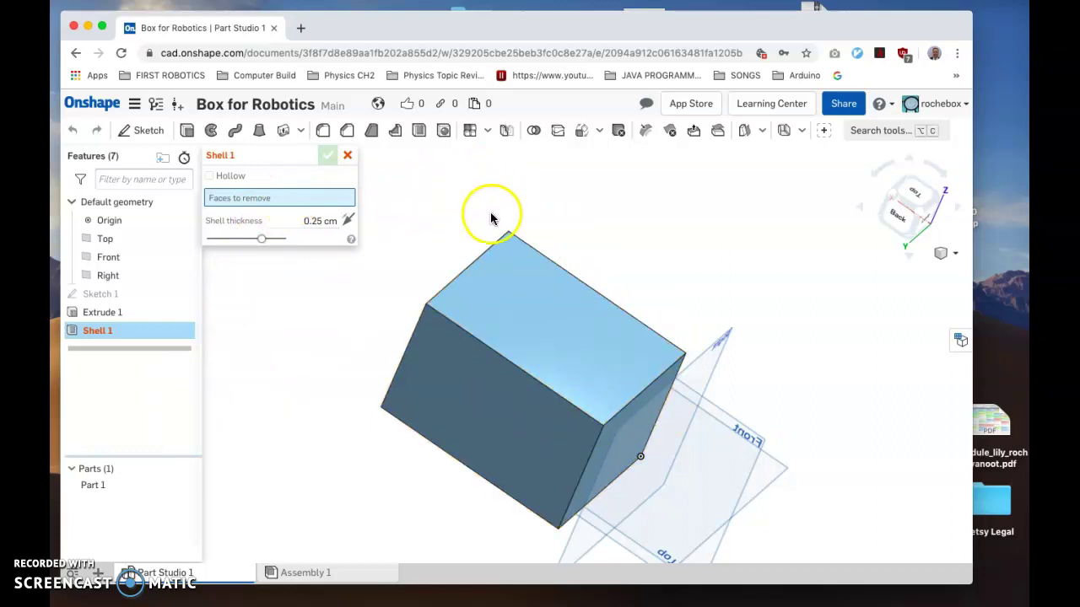
pyautogui.click(542, 317)
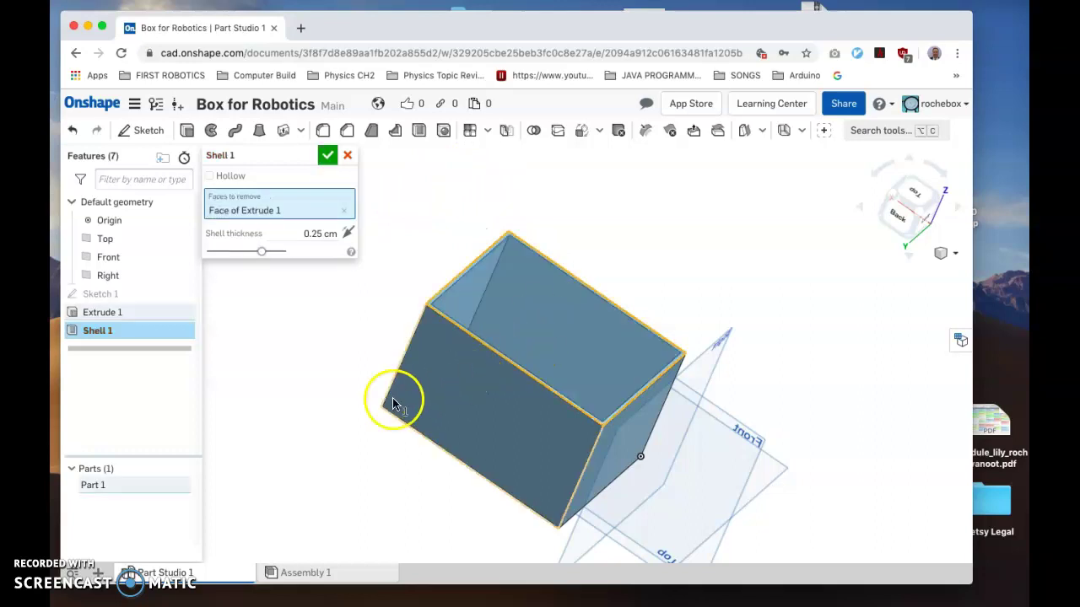
pyautogui.moveTo(334, 397)
pyautogui.mouseDown(button='right')
pyautogui.moveTo(307, 428)
pyautogui.moveTo(322, 377)
pyautogui.moveTo(351, 374)
pyautogui.moveTo(374, 392)
pyautogui.moveTo(341, 417)
pyautogui.mouseUp(button='right')
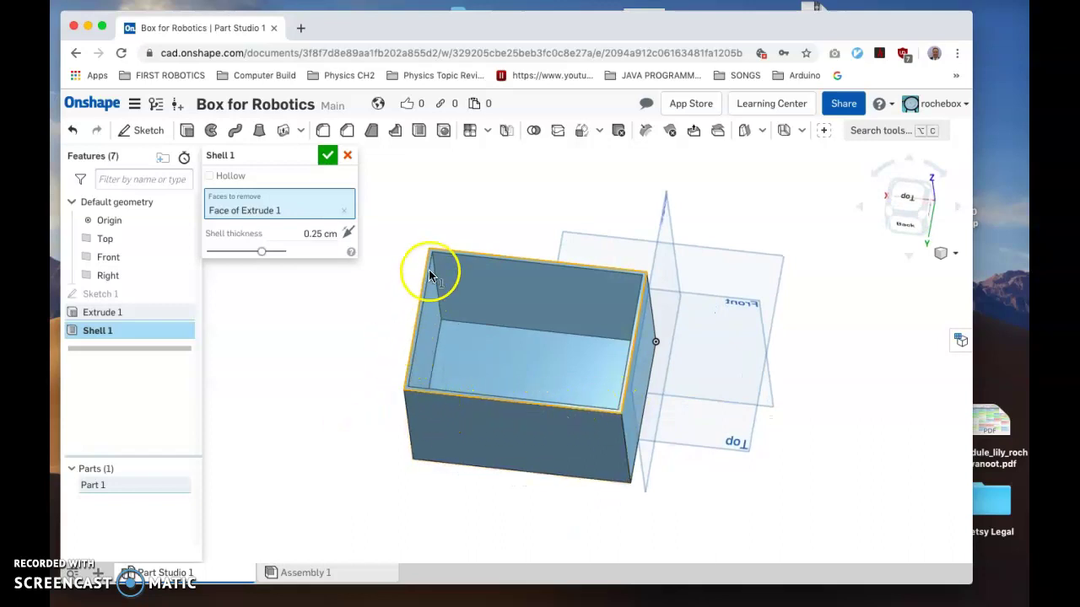
# - Set the shell thickness to 0.5 cm and inspect the walls
pyautogui.click(312, 234)
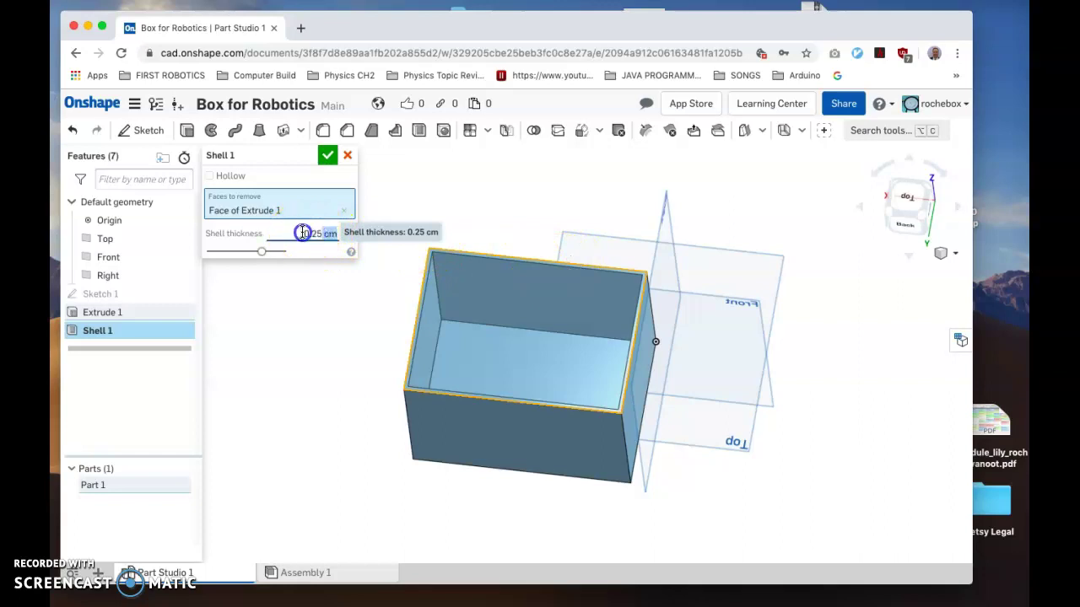
pyautogui.click(297, 232)
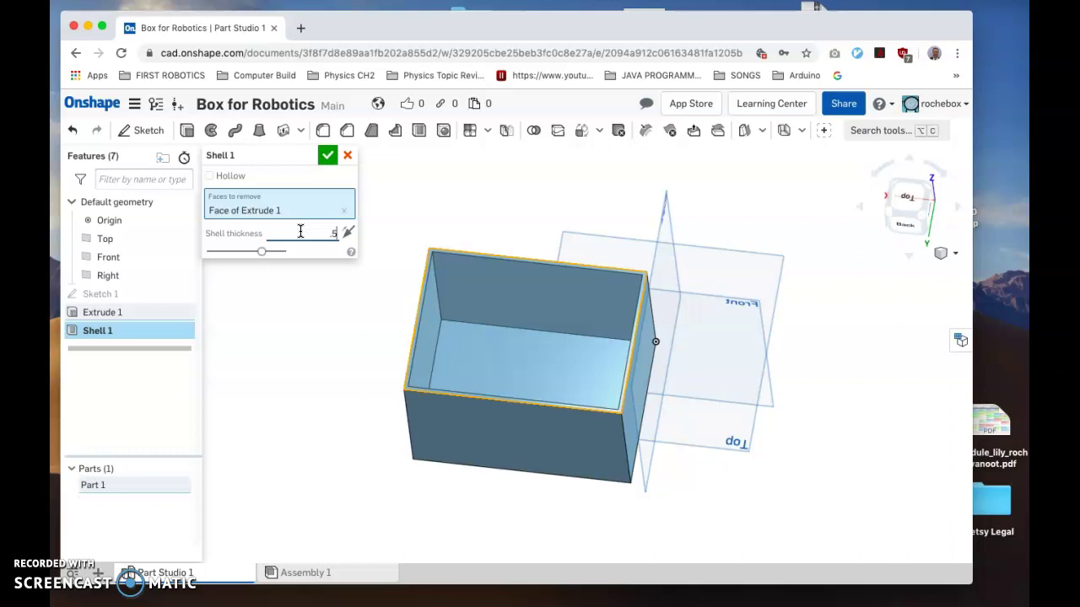
pyautogui.press('Return')
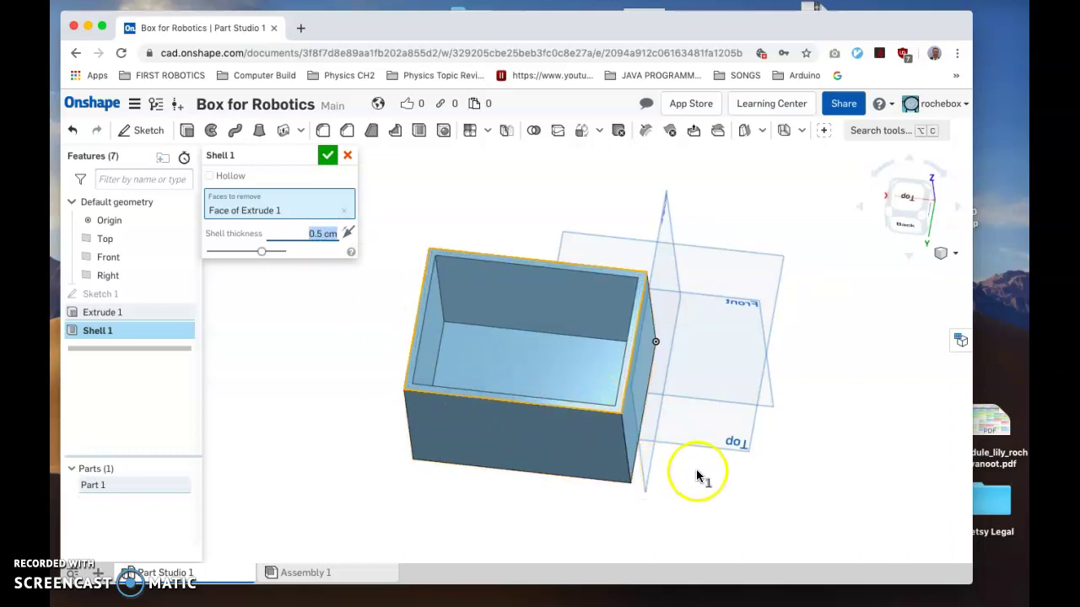
pyautogui.scroll(-2, 705, 470)
pyautogui.scroll(4, 705, 471)
pyautogui.scroll(-2, 708, 481)
pyautogui.click(631, 459)
# - Set the shell thickness to 0.75 cm, check the walls from several sides and accept the shell
pyautogui.click(311, 233)
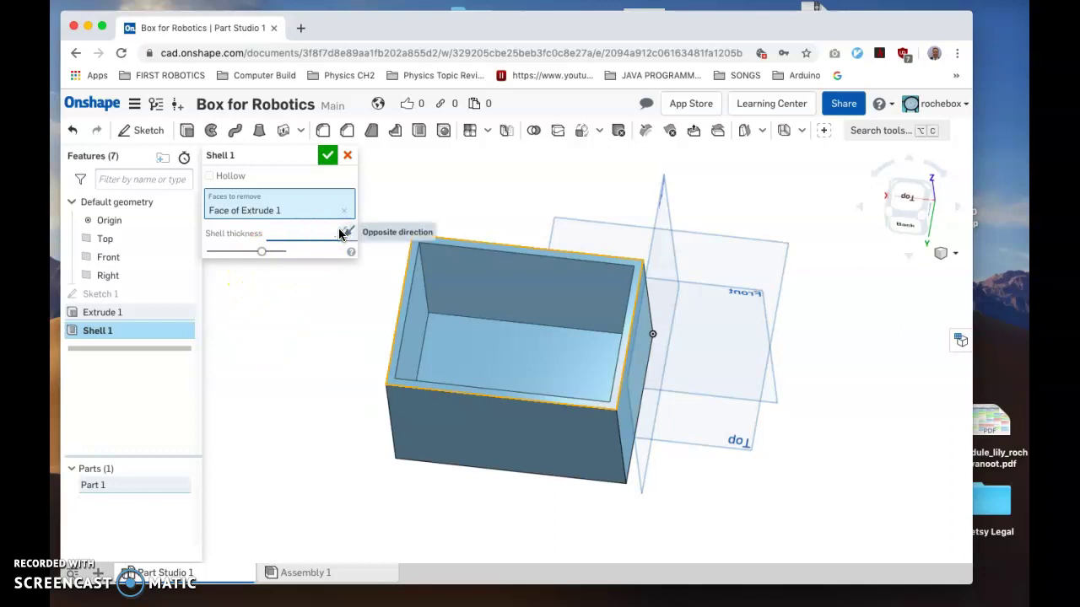
pyautogui.press('Return')
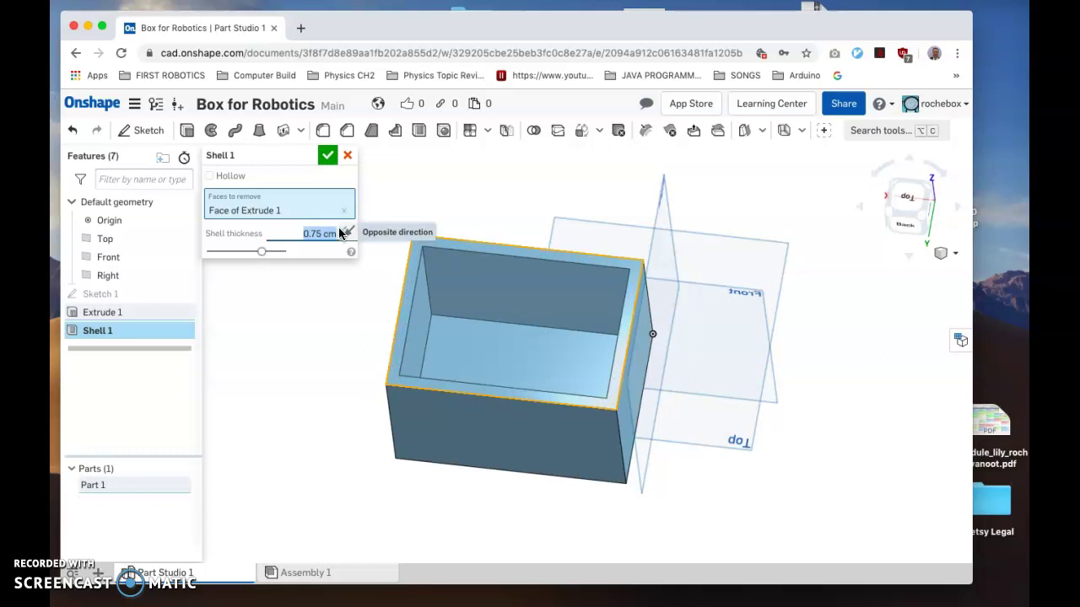
pyautogui.moveTo(441, 494); pyautogui.dragTo(364, 479, button='right')
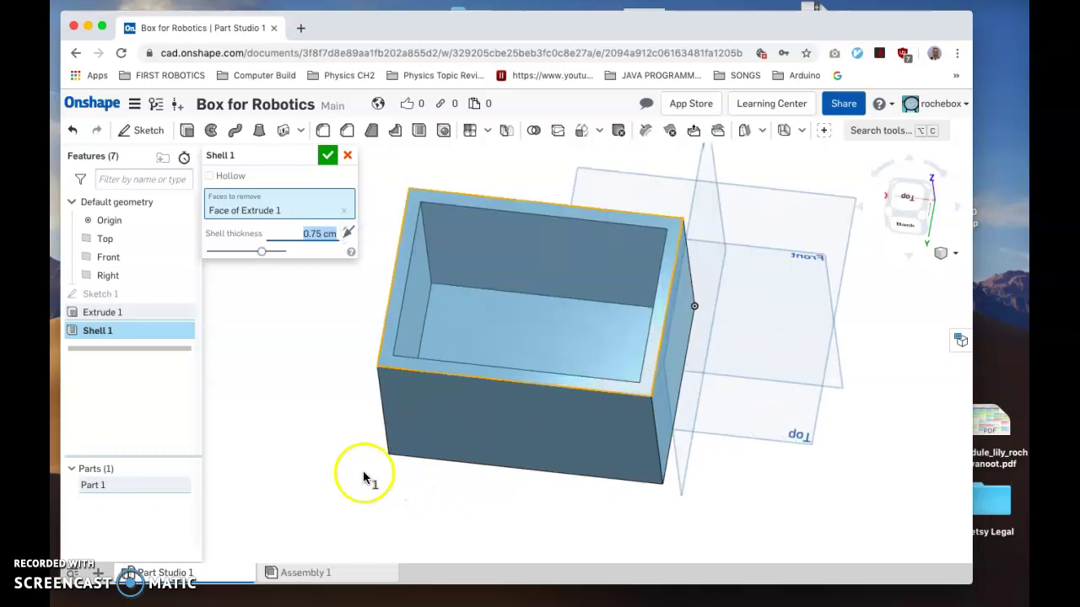
pyautogui.moveTo(453, 549); pyautogui.dragTo(386, 385, button='right')
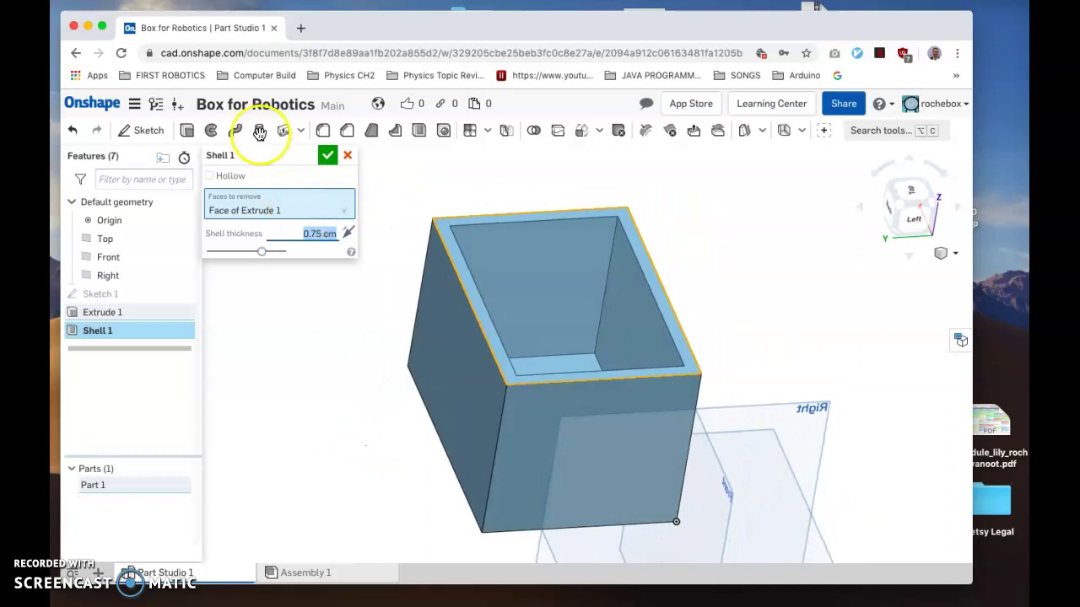
pyautogui.click(325, 157)
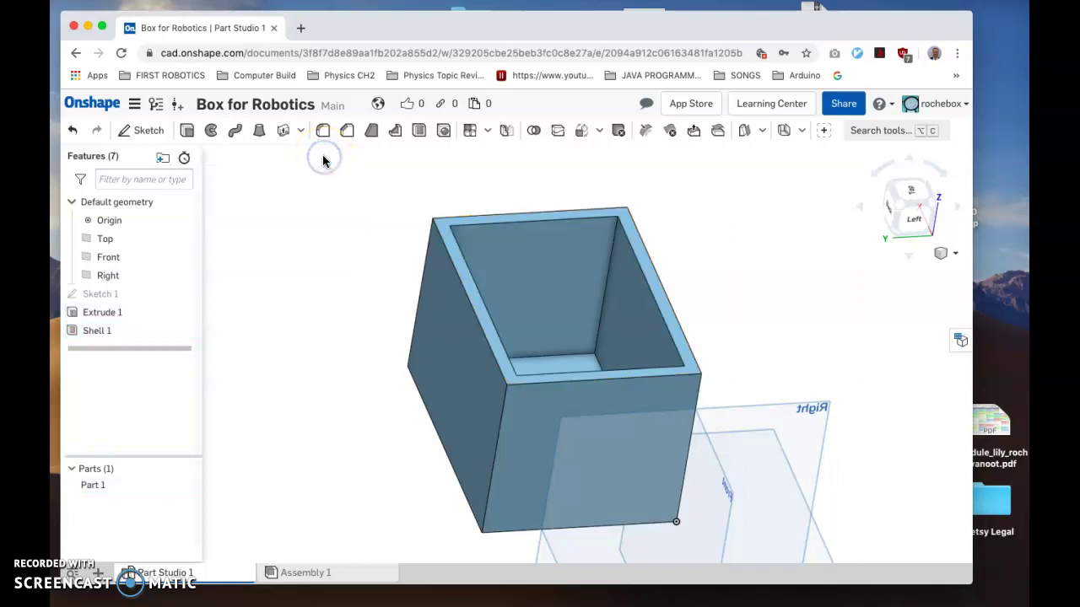
# - Fillet the vertical outer edge of the box where the left and back faces meet, with a circular cross section and 0.7 cm radius
pyautogui.scroll(-1, 367, 395)
pyautogui.scroll(-2, 367, 390)
pyautogui.scroll(3, 367, 392)
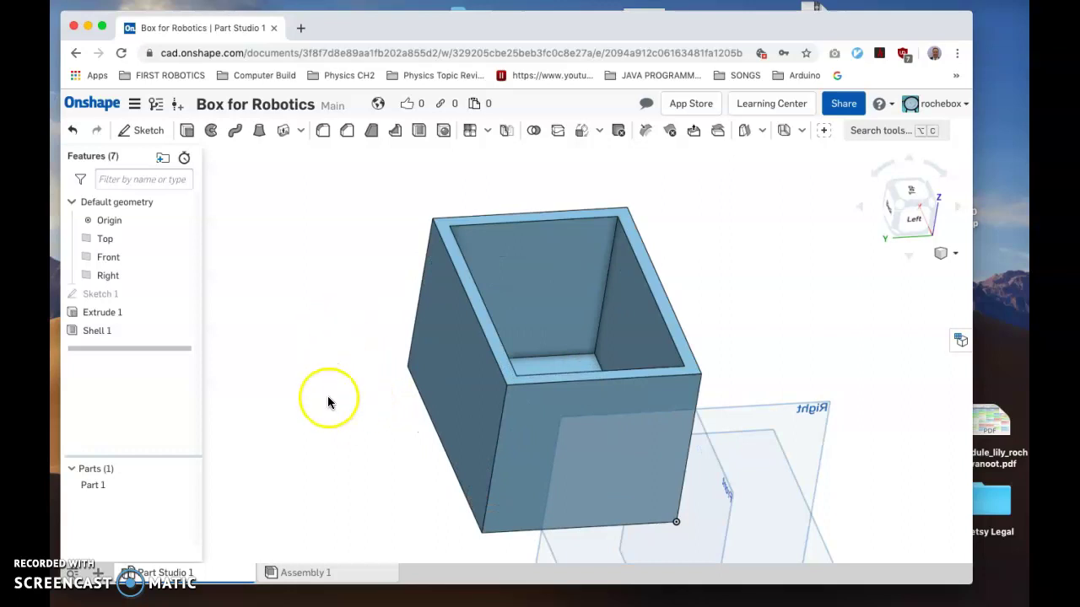
pyautogui.click(321, 133)
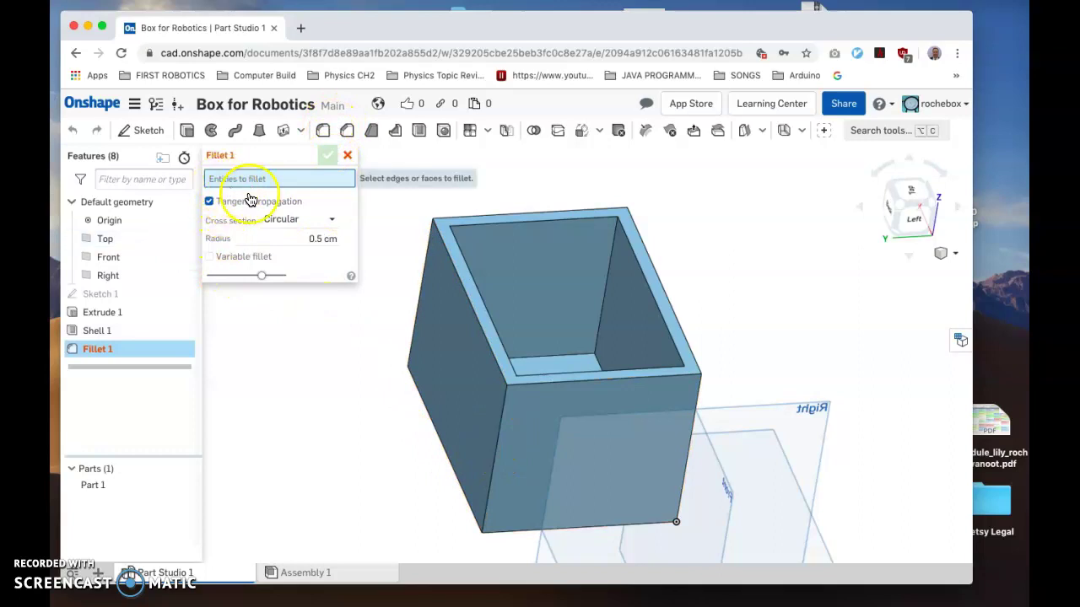
pyautogui.click(498, 433)
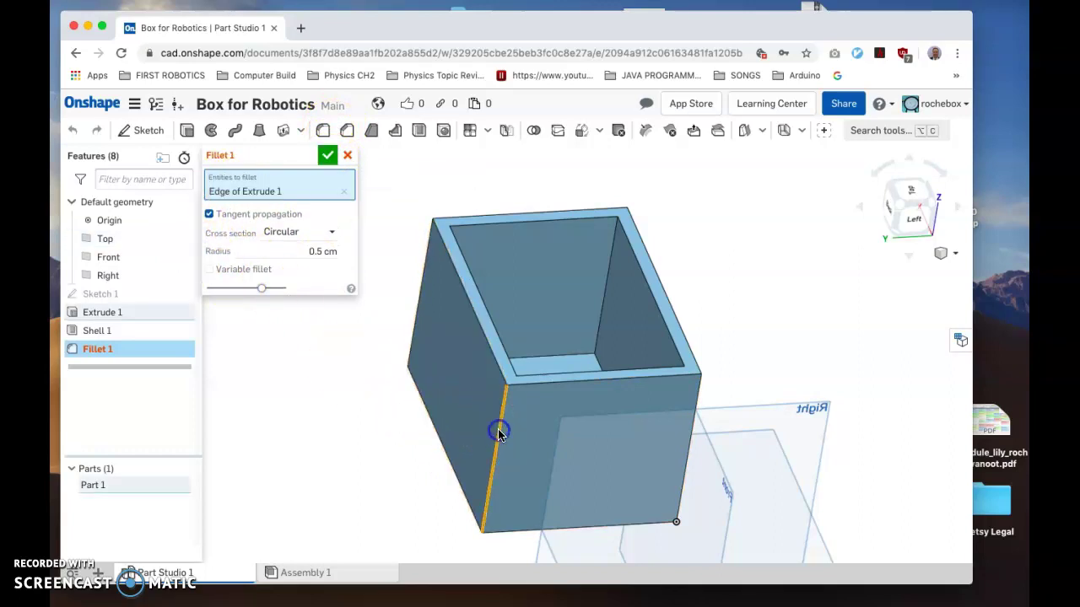
pyautogui.click(302, 254)
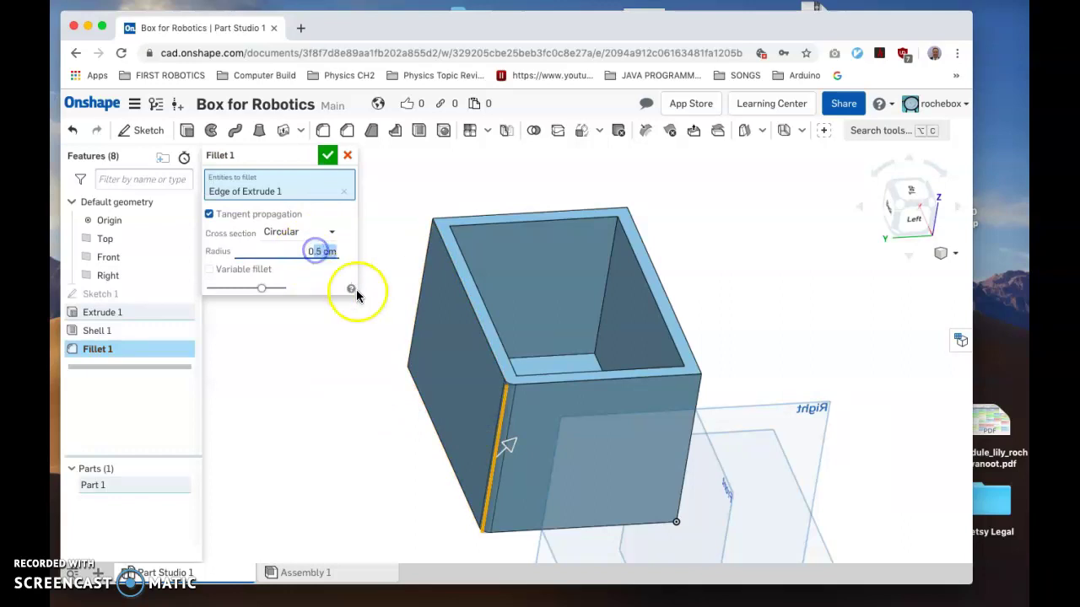
pyautogui.press('Up')
pyautogui.press('Up')
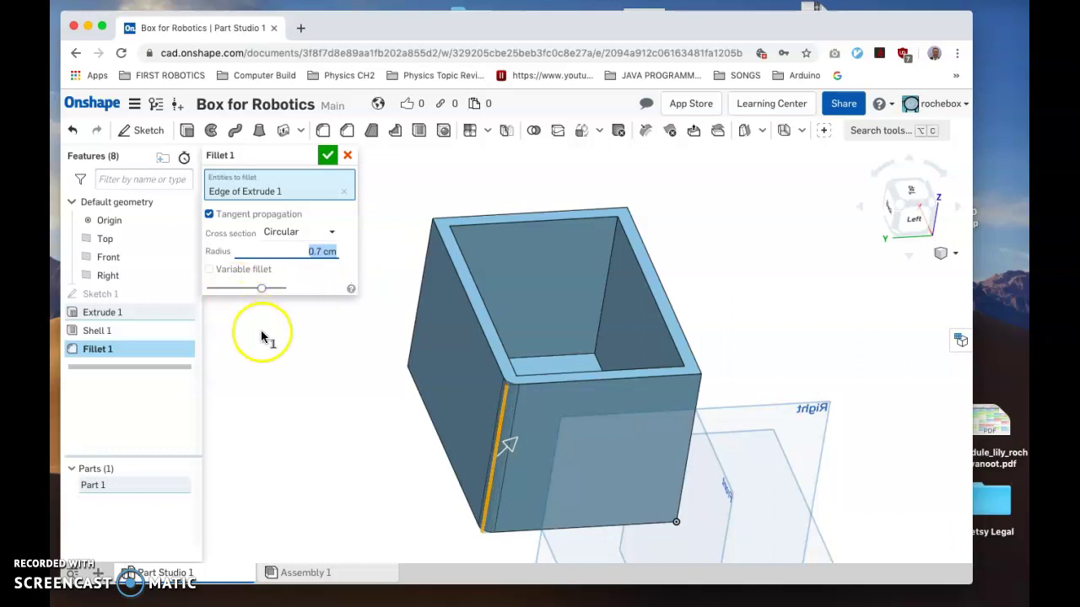
pyautogui.scroll(-3, 272, 342)
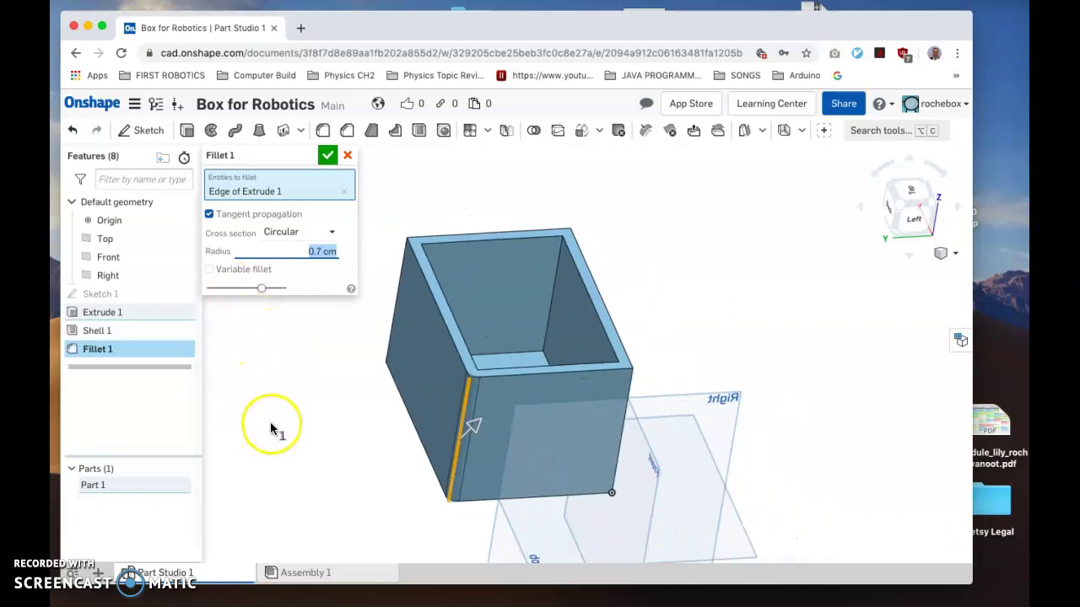
# - Add the three remaining vertical outer corner edges of the box to the 0.7 cm fillet
pyautogui.click(628, 393)
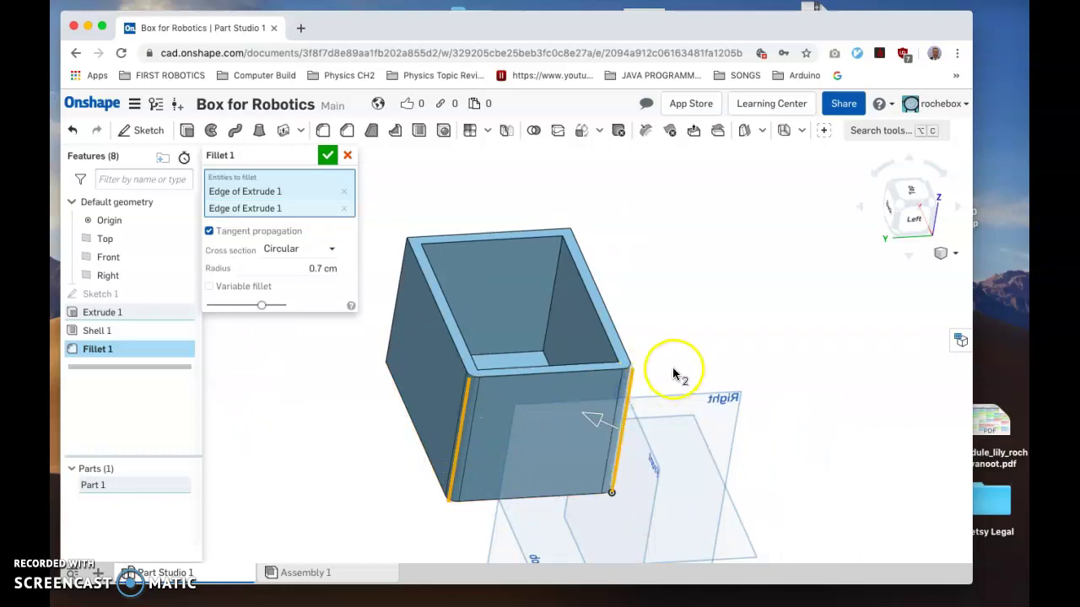
pyautogui.moveTo(696, 333); pyautogui.dragTo(656, 380, button='right')
pyautogui.click(611, 240)
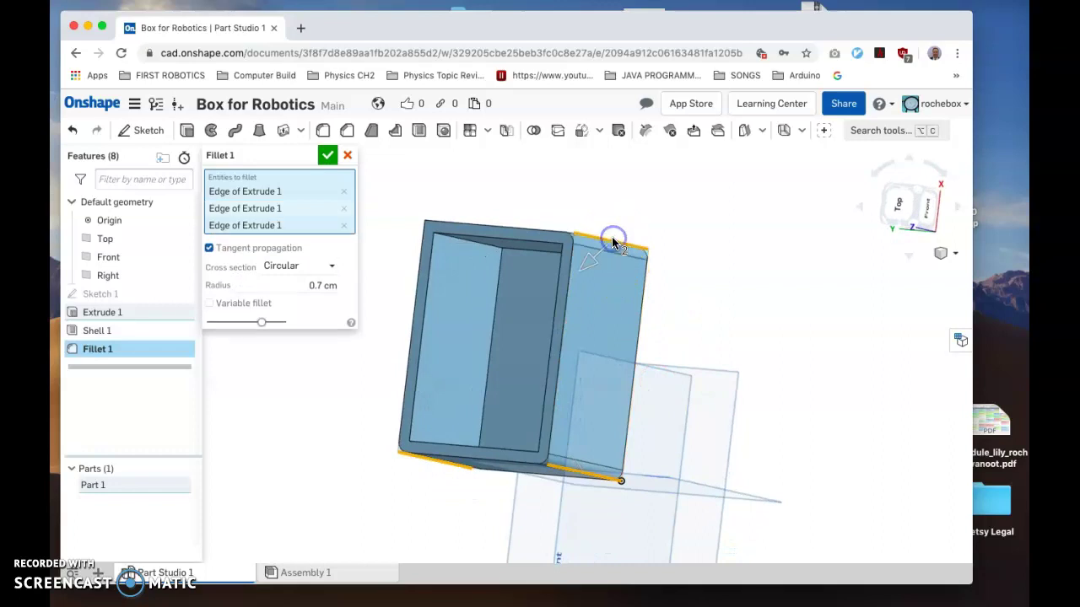
pyautogui.moveTo(417, 199); pyautogui.dragTo(470, 217, button='right')
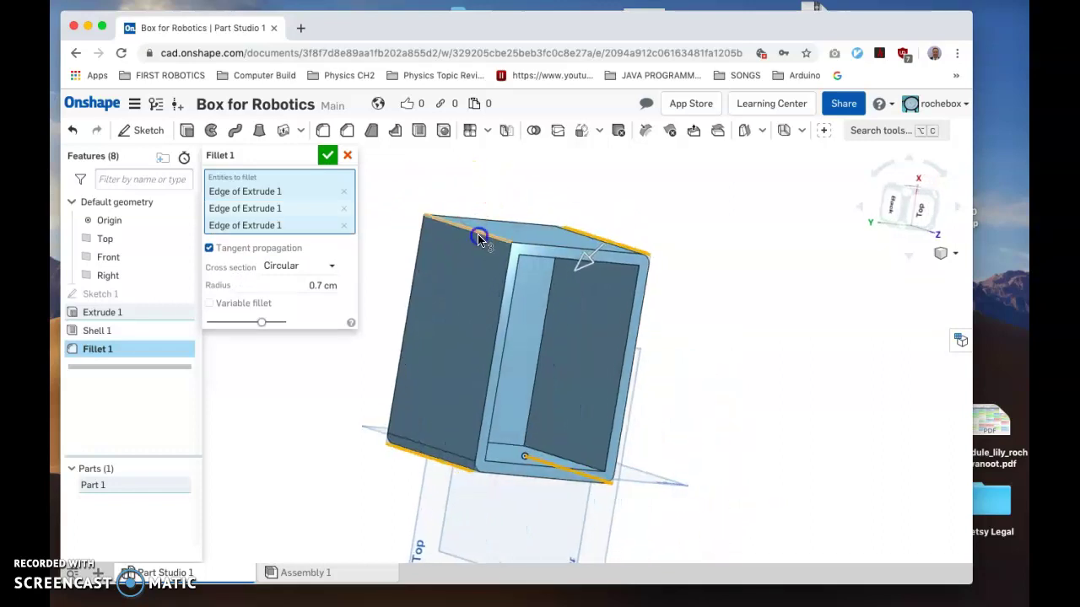
pyautogui.click(477, 236)
# - Add the four outer edges of the box's bottom face to the 0.7 cm fillet and accept the fillet
pyautogui.moveTo(391, 289); pyautogui.dragTo(532, 309, button='right')
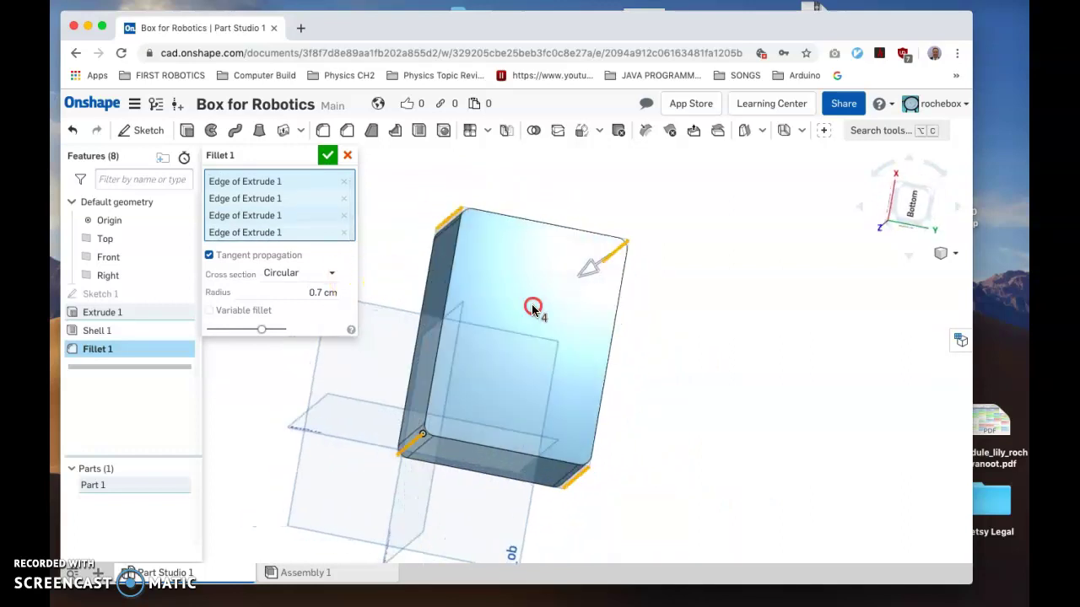
pyautogui.click(519, 221)
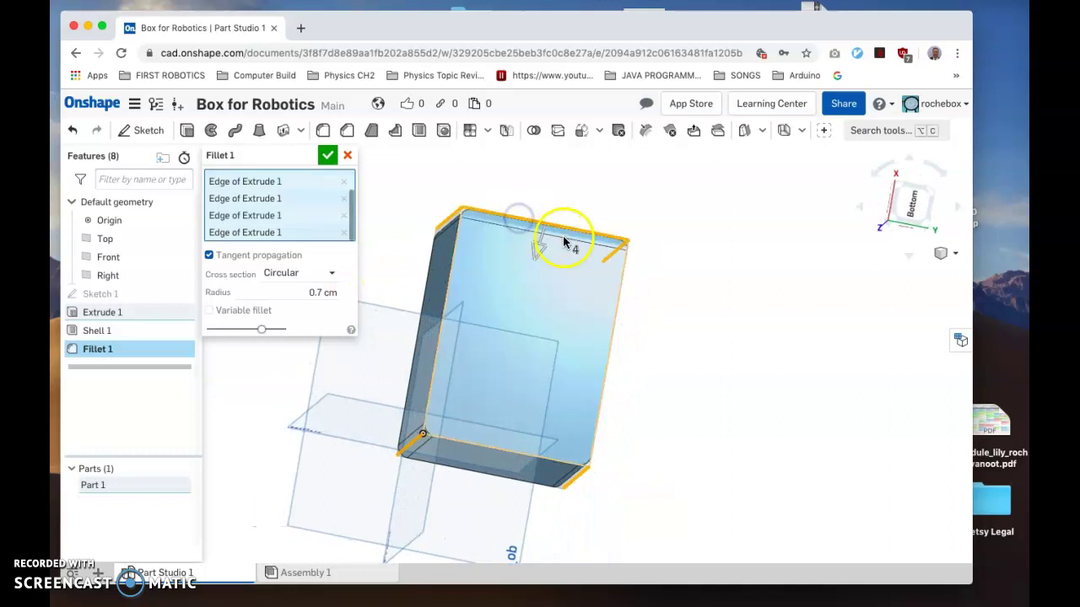
pyautogui.click(619, 307)
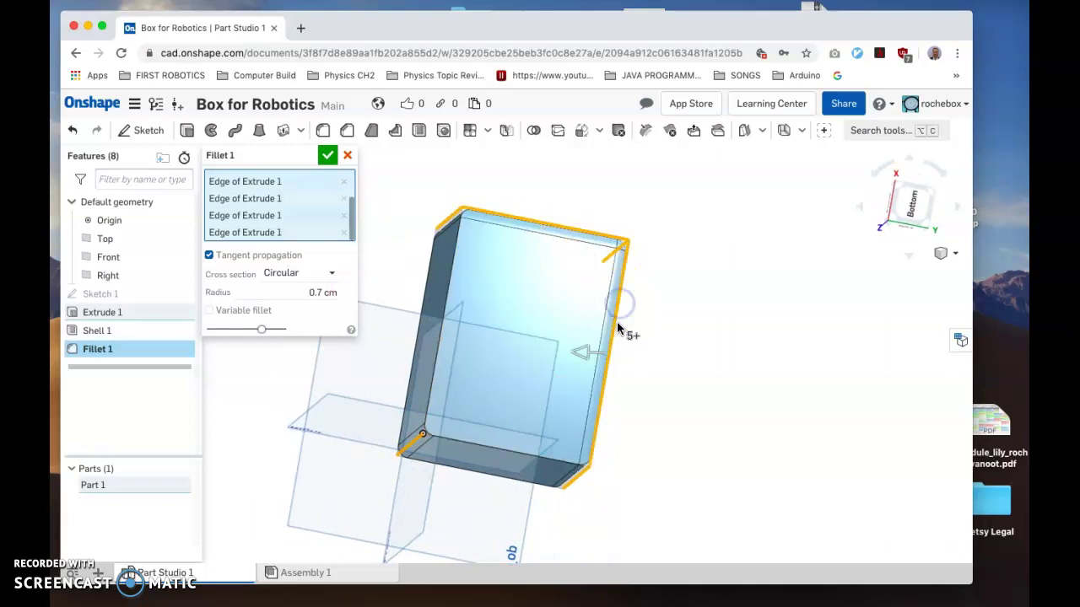
pyautogui.click(547, 462)
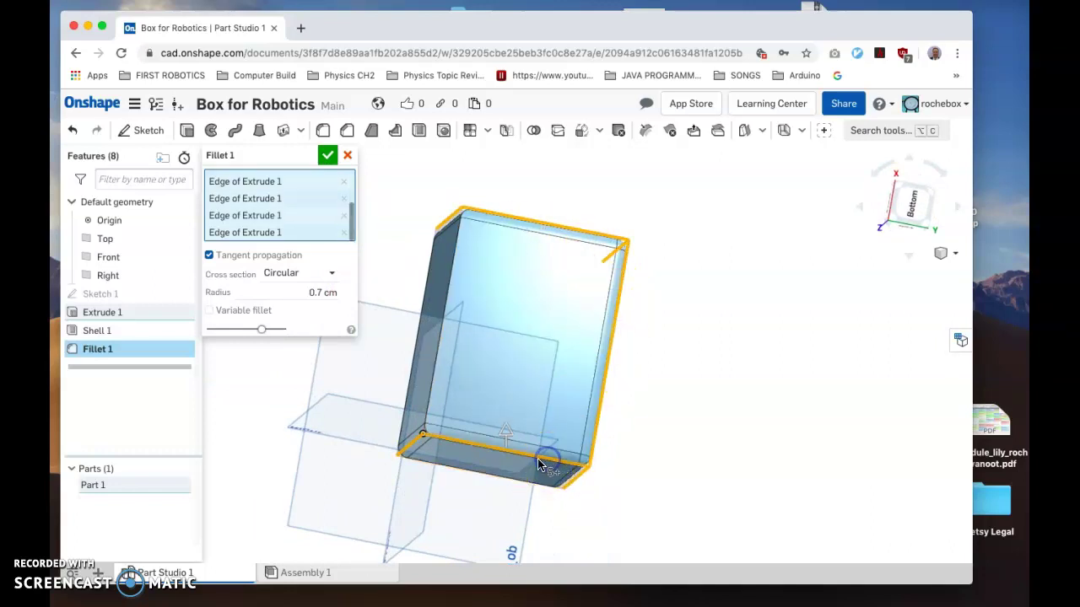
pyautogui.click(439, 340)
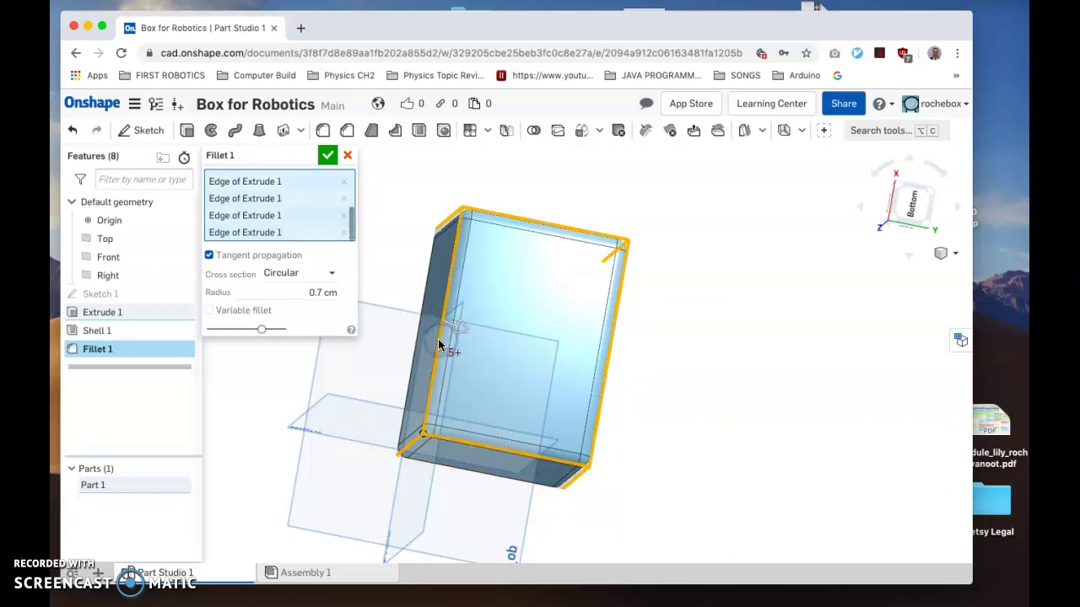
pyautogui.moveTo(706, 397); pyautogui.dragTo(884, 260, button='right')
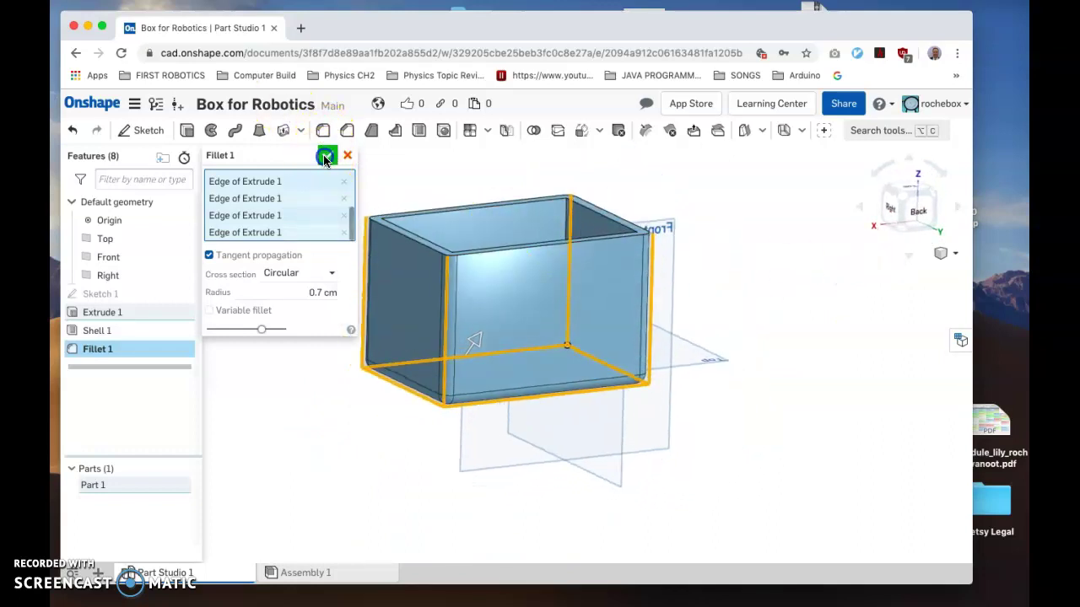
pyautogui.click(326, 158)
# - Inspect the filleted box from several sides, including its rounded outer edges and its interior floor
pyautogui.scroll(3, 255, 282)
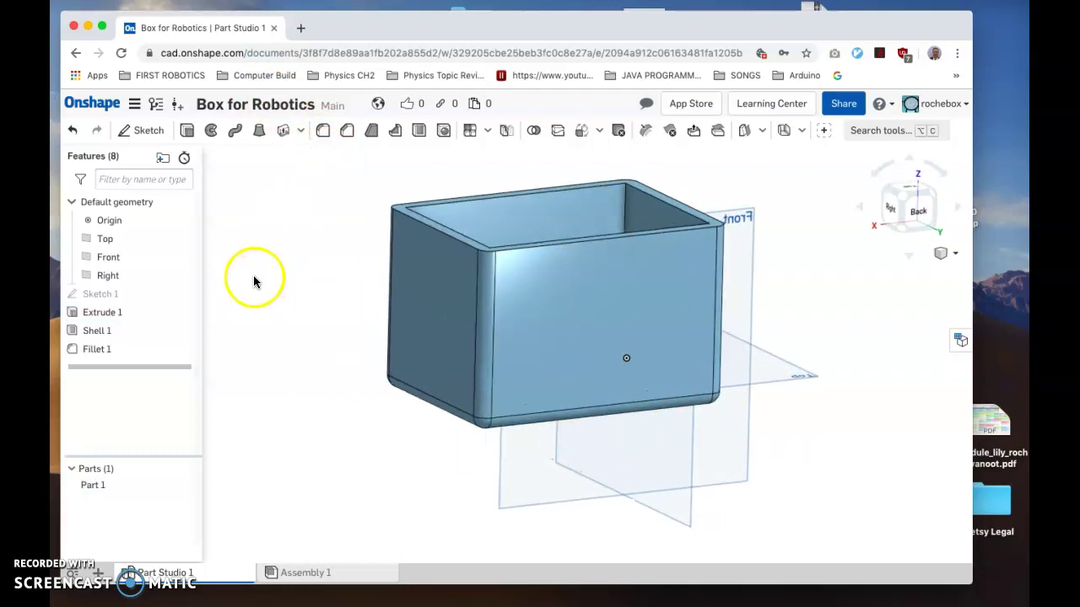
pyautogui.moveTo(239, 270); pyautogui.dragTo(157, 174, button='right')
pyautogui.click(599, 302)
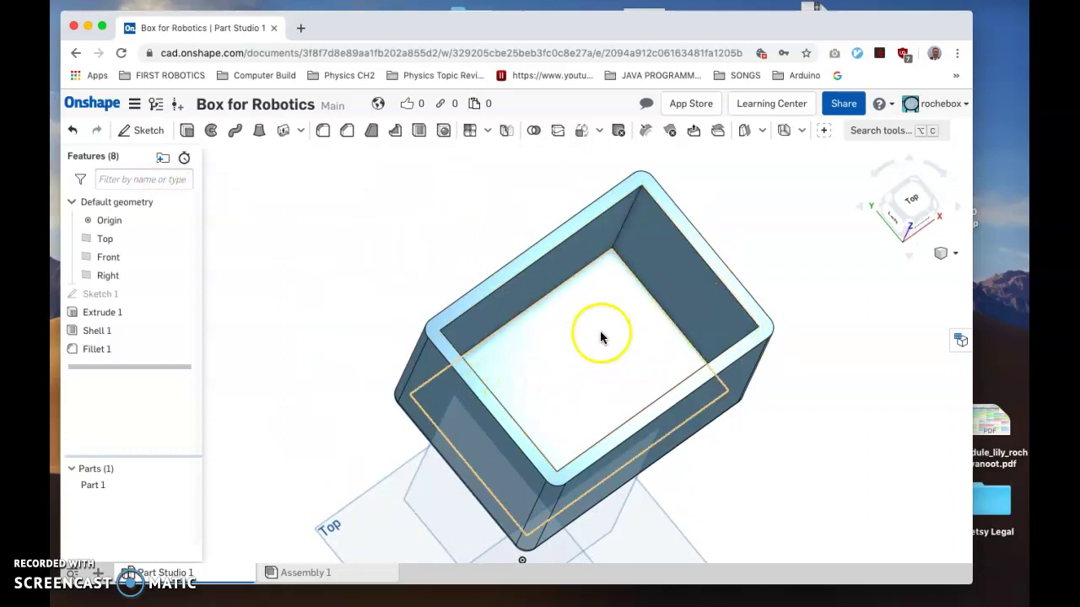
pyautogui.scroll(-3, 596, 335)
pyautogui.moveTo(572, 372); pyautogui.dragTo(346, 316, button='right')
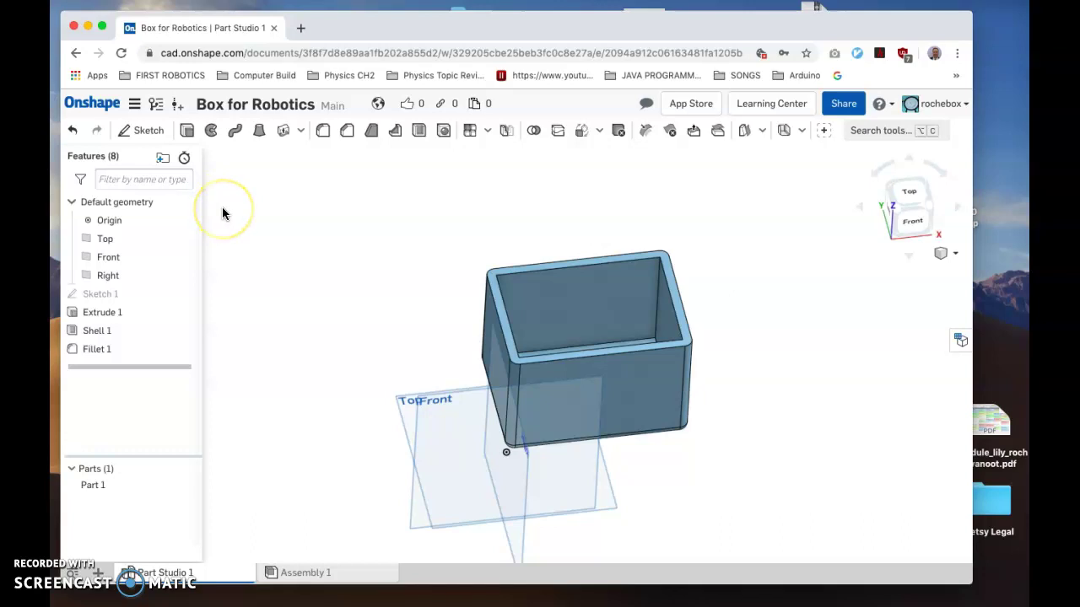
pyautogui.moveTo(70, 15); pyautogui.dragTo(976, 577)
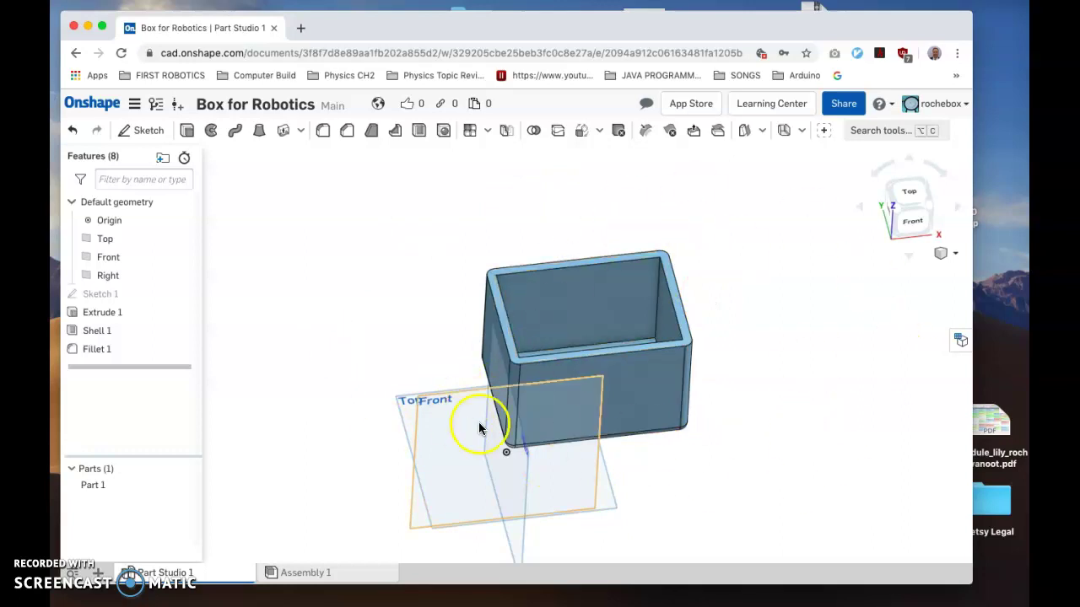
# - Open the Onshape Learning Center and browse its catalog of Self-Paced Courses
pyautogui.click(756, 110)
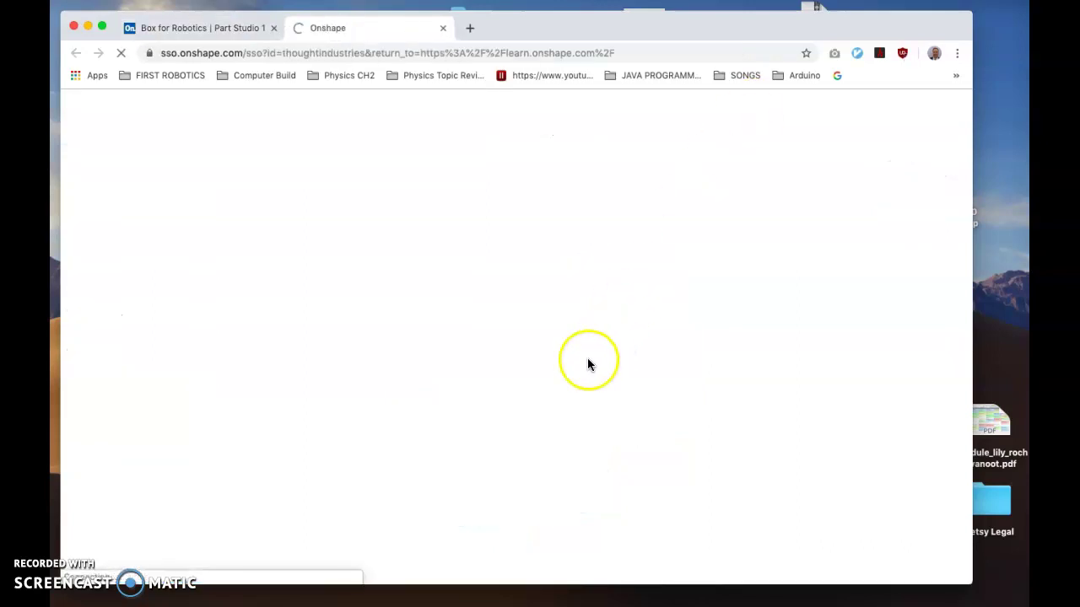
pyautogui.click(510, 361)
pyautogui.scroll(-5, 471, 361)
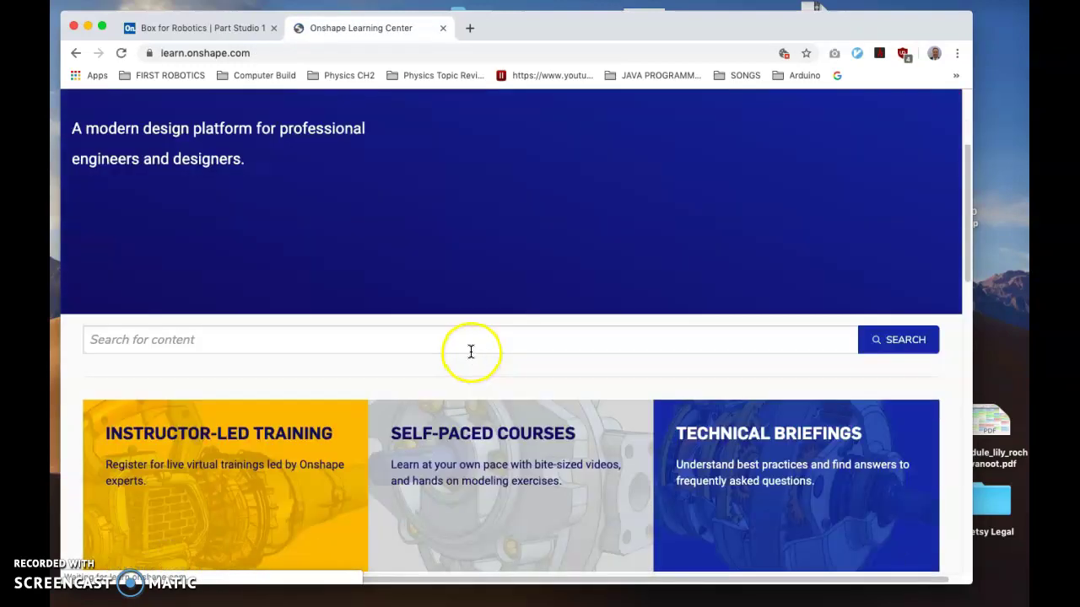
pyautogui.click(509, 327)
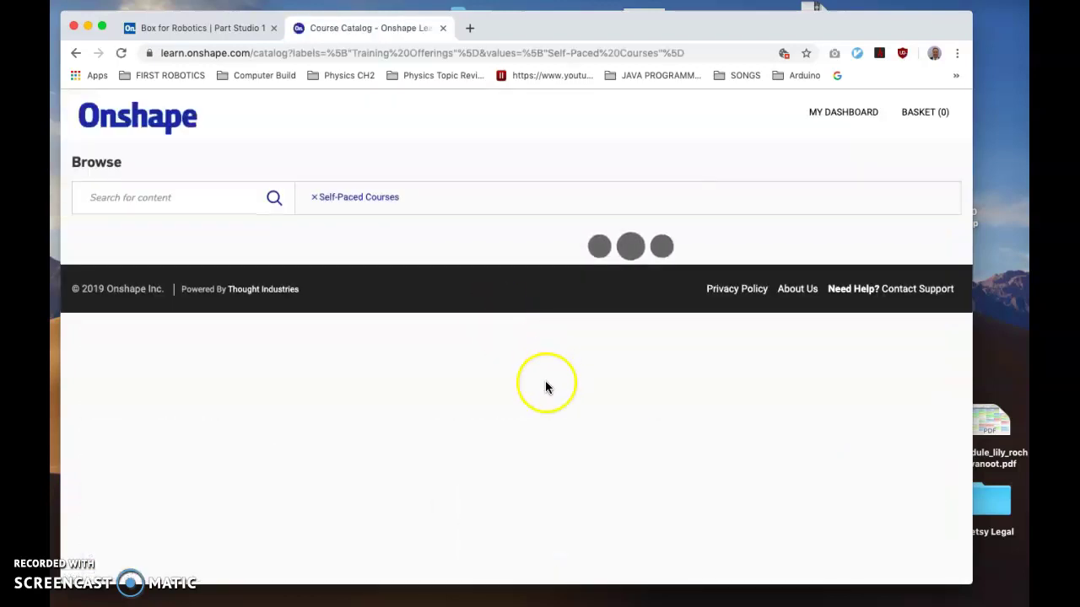
pyautogui.scroll(-1, 464, 333)
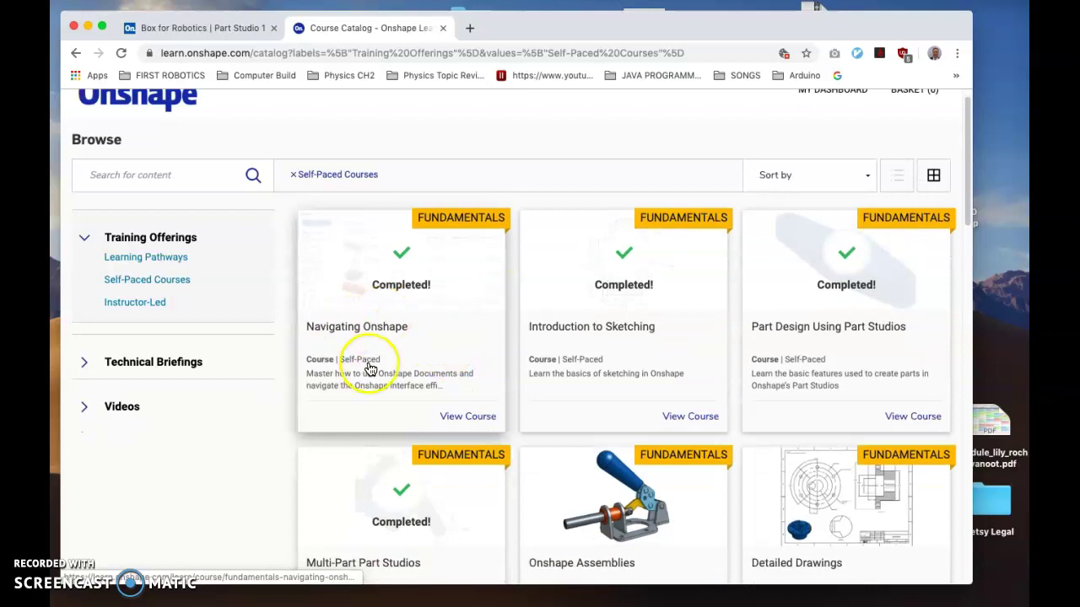